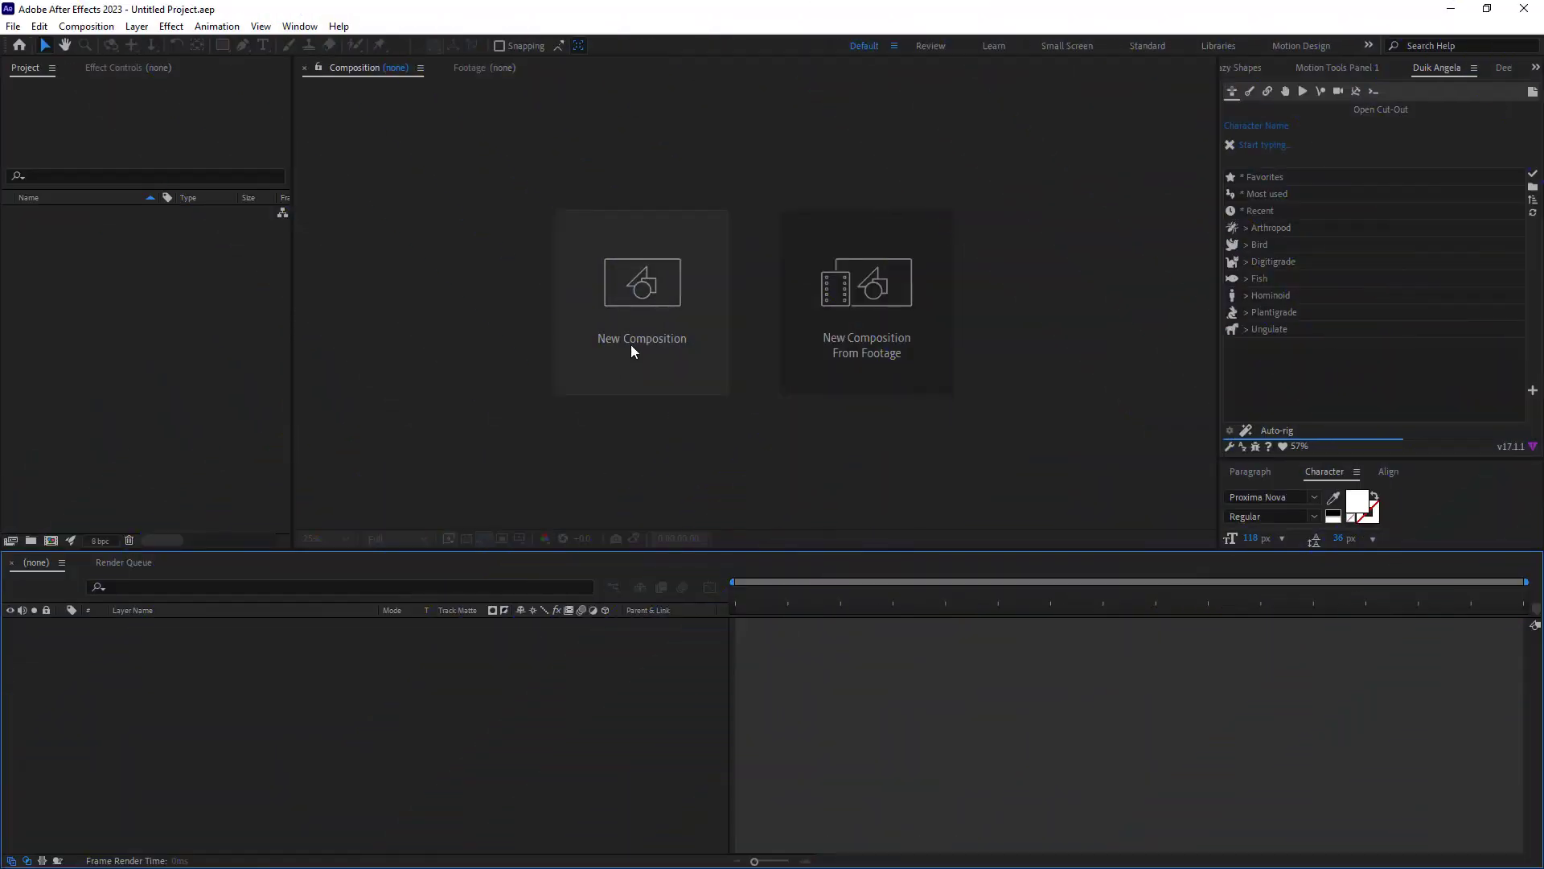
Step: Make a new HD 1920x1080, 24 fps composition named Typography
{"action": "left_click", "coordinate": [631, 346]}
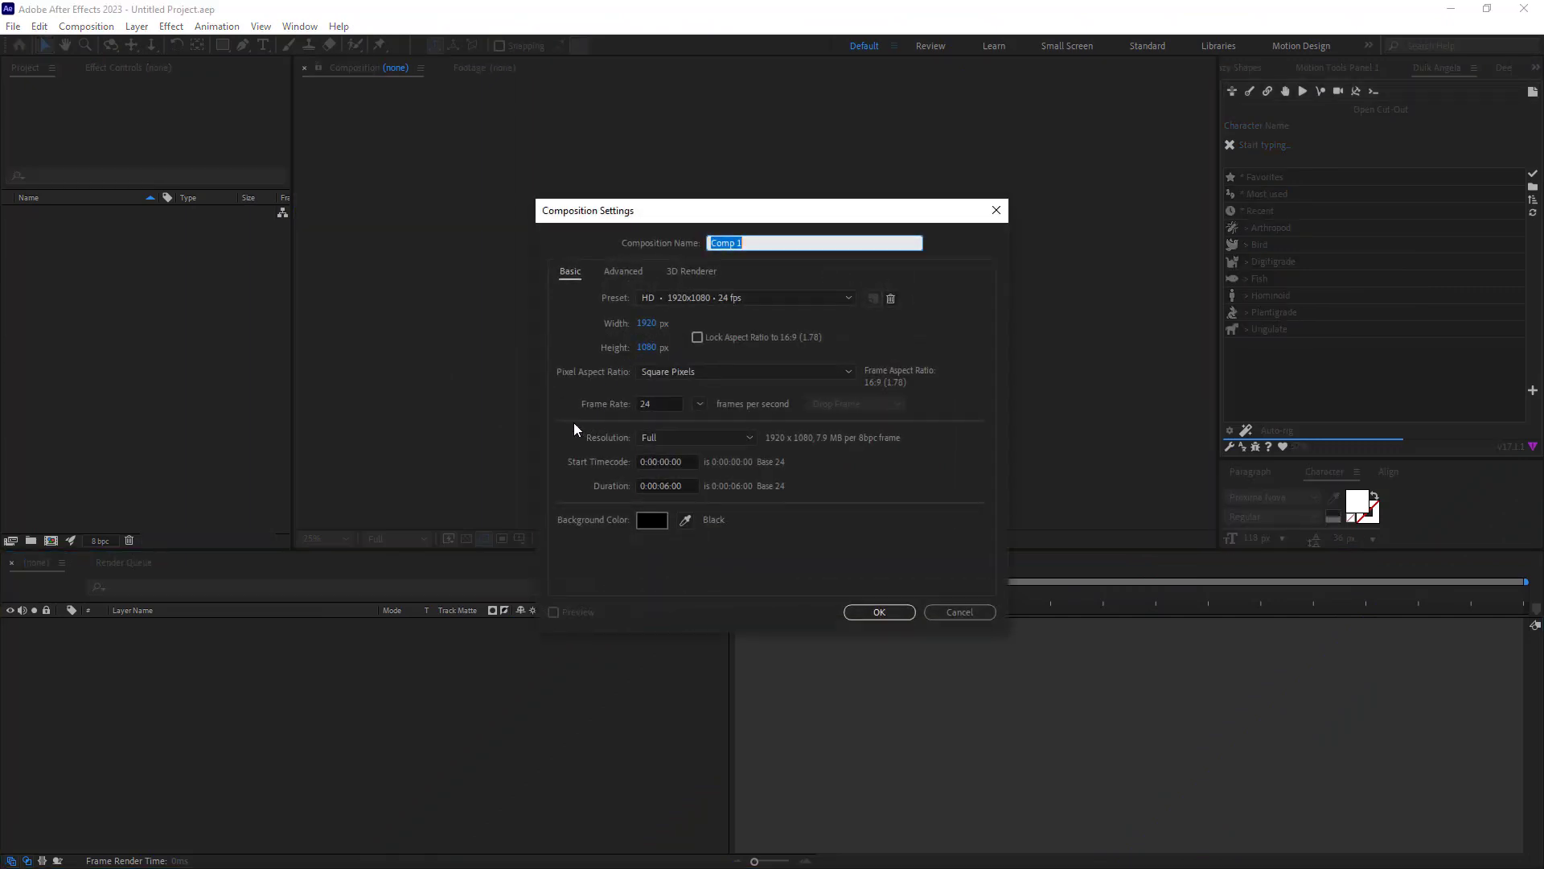
{"action": "type", "text": "Typography"}
{"action": "left_click", "coordinate": [877, 611]}
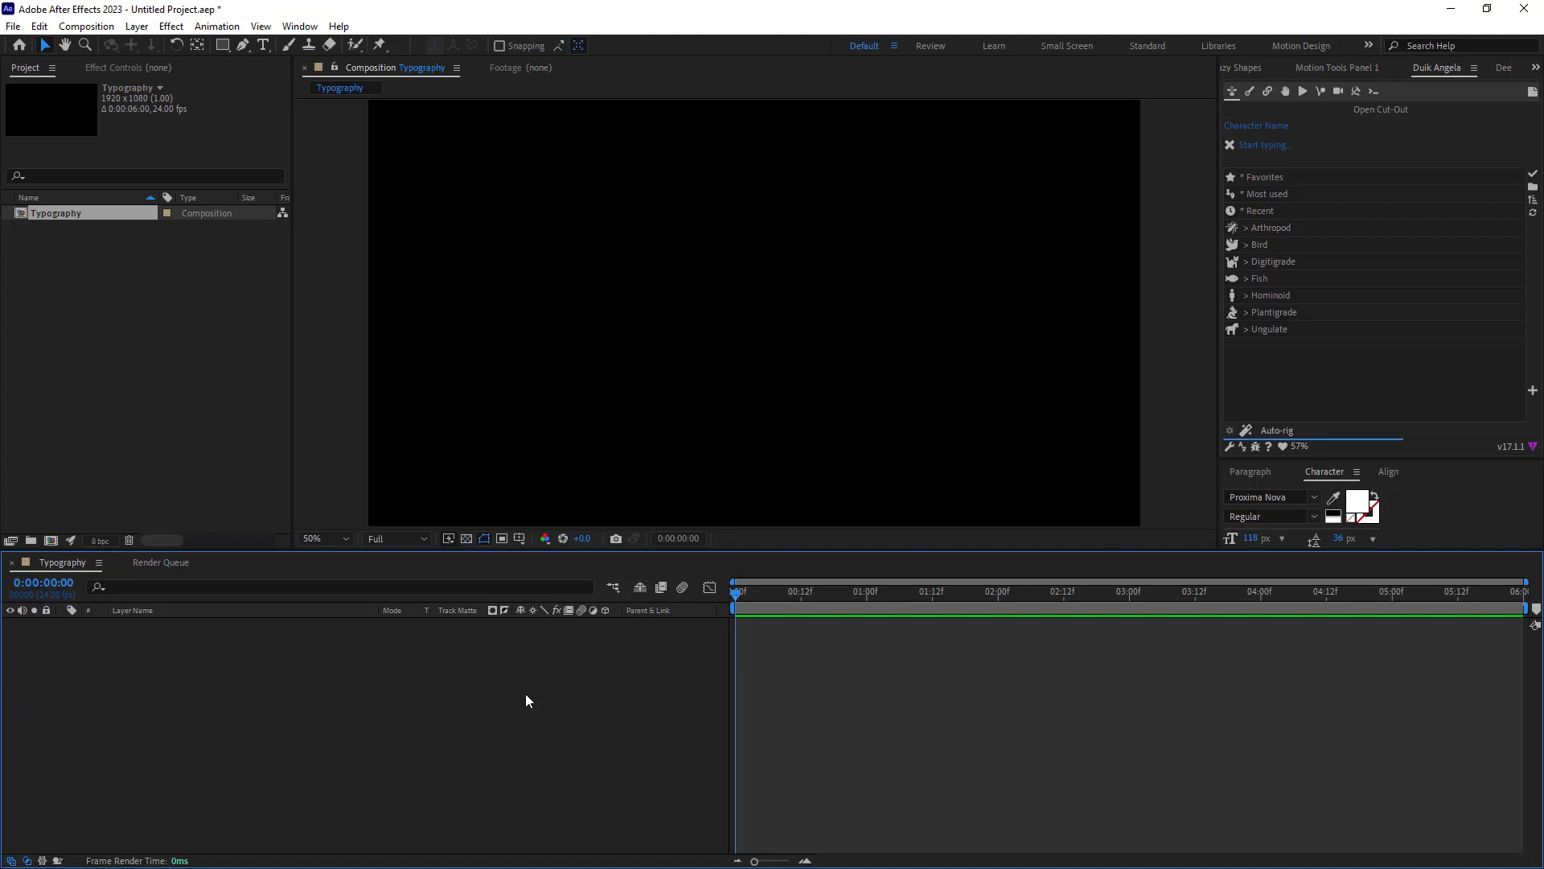
Step: Add a text layer reading 'MOTION DESIGN' in the composition
{"action": "left_click", "coordinate": [263, 45]}
{"action": "left_click", "coordinate": [626, 322]}
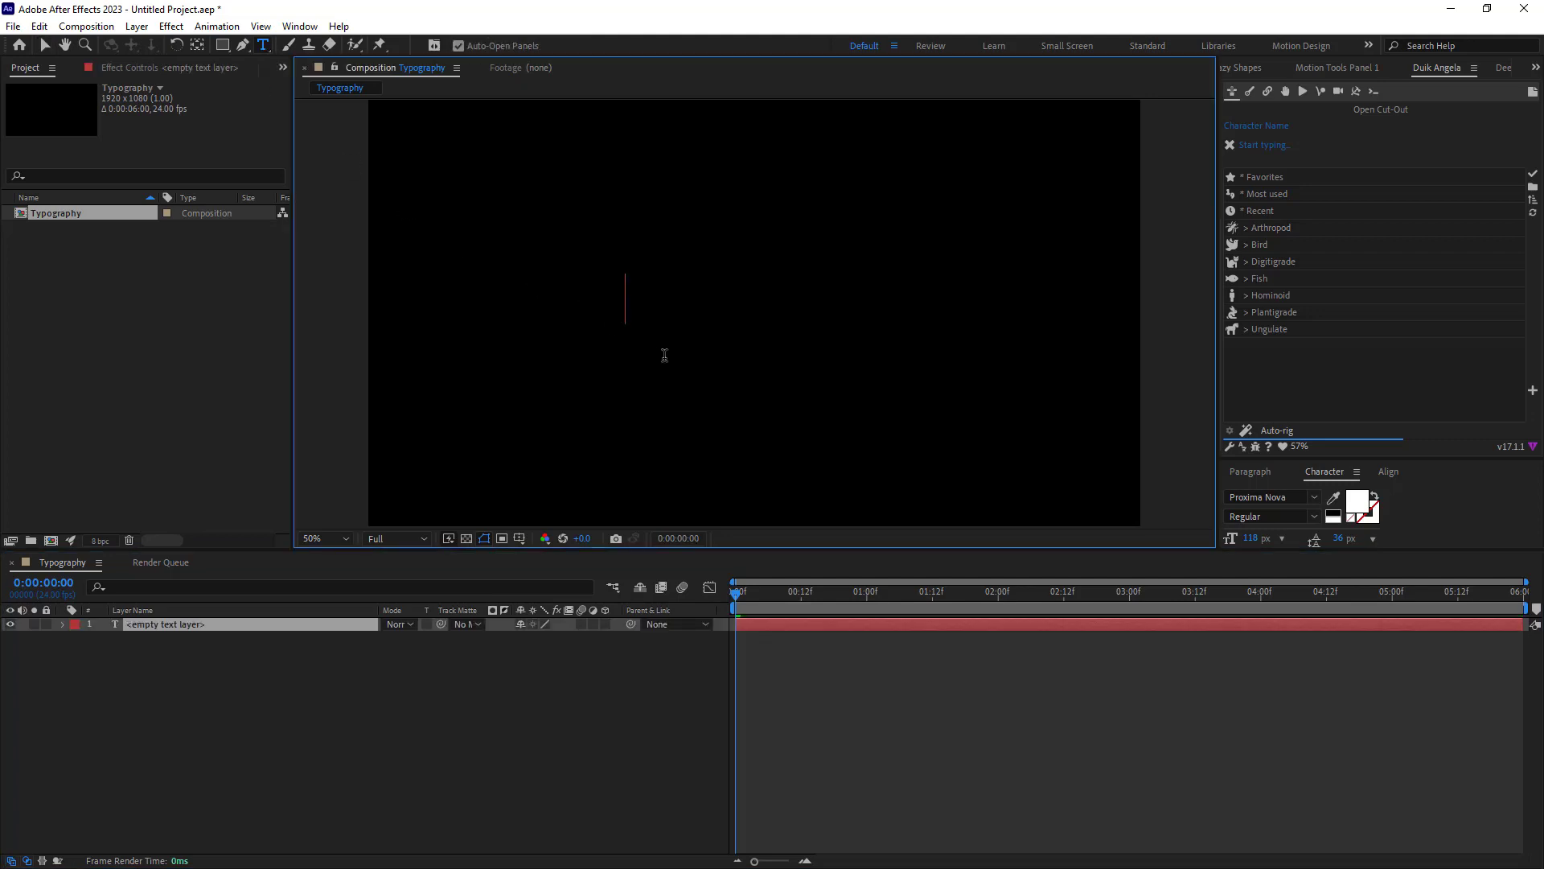
{"action": "type", "text": "MOTIO"}
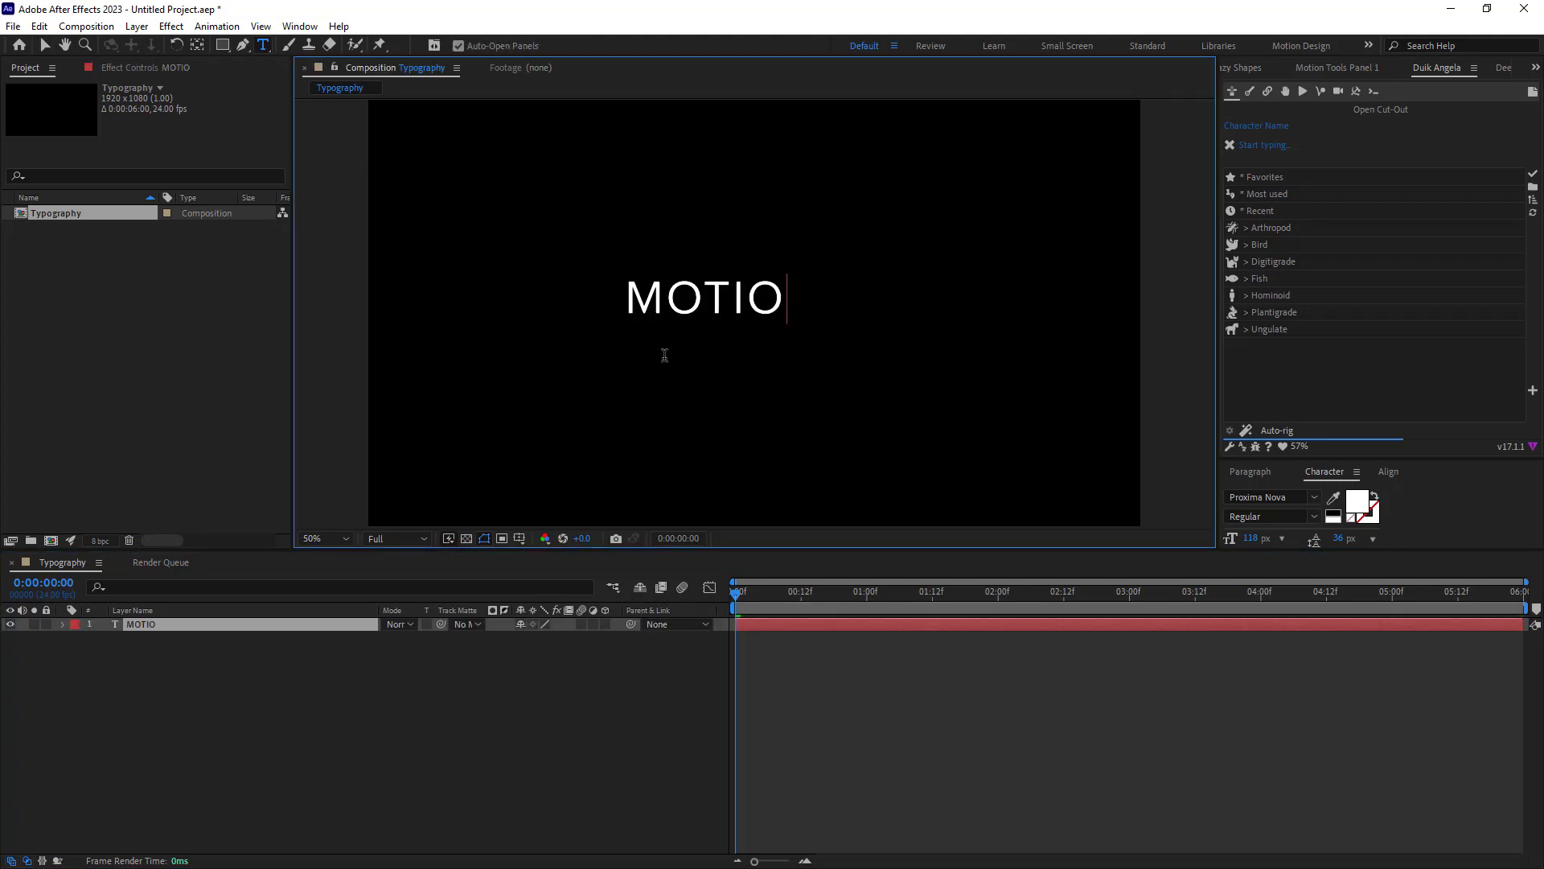
{"action": "type", "text": "N DESIGN"}
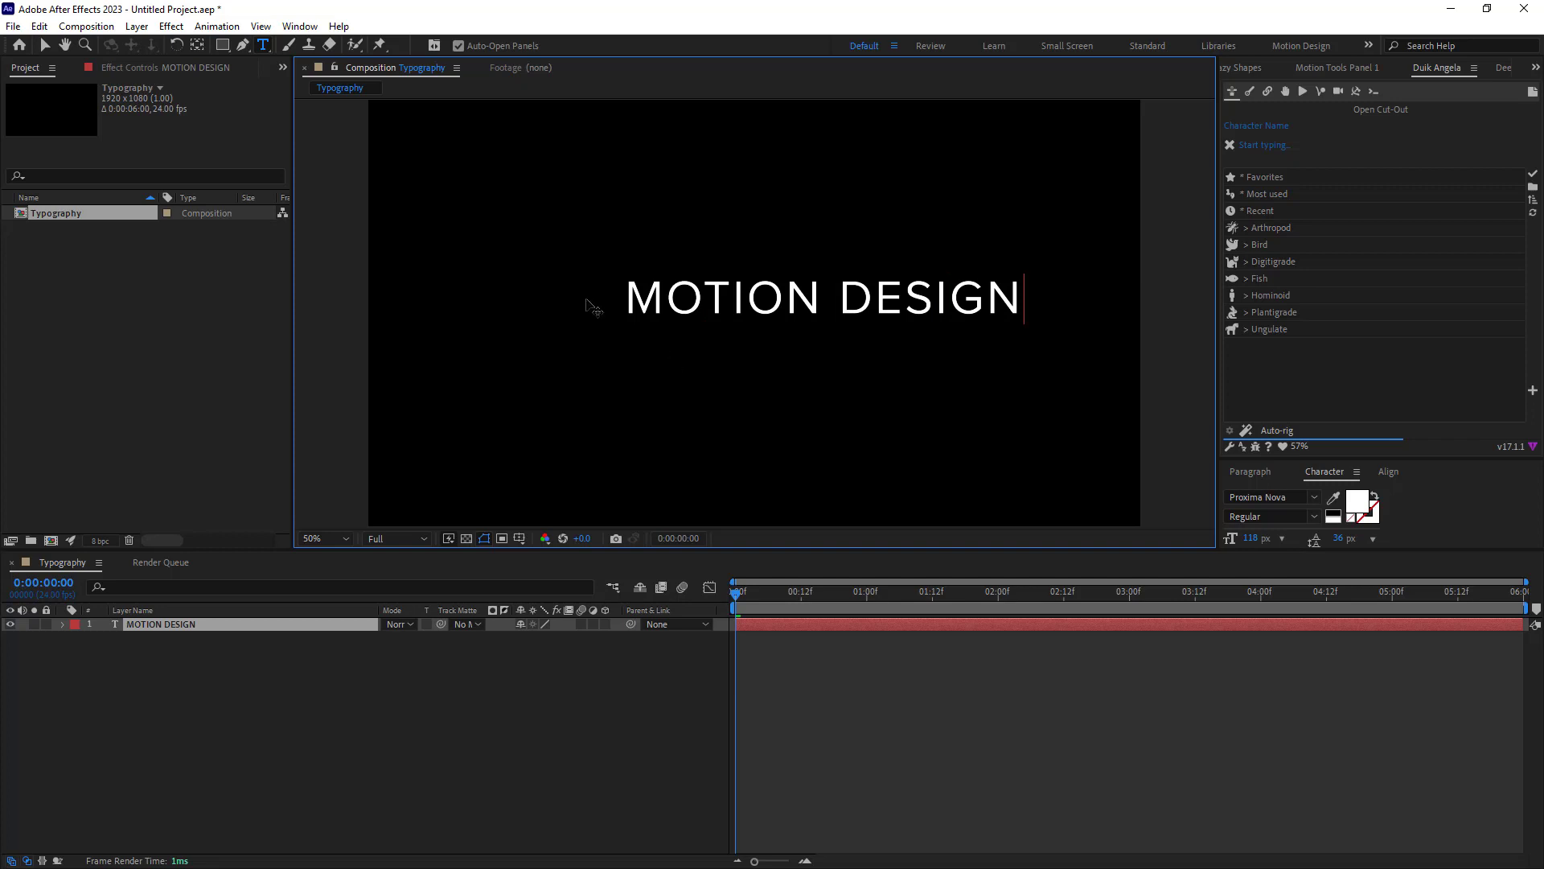
{"action": "left_click", "coordinate": [45, 45]}
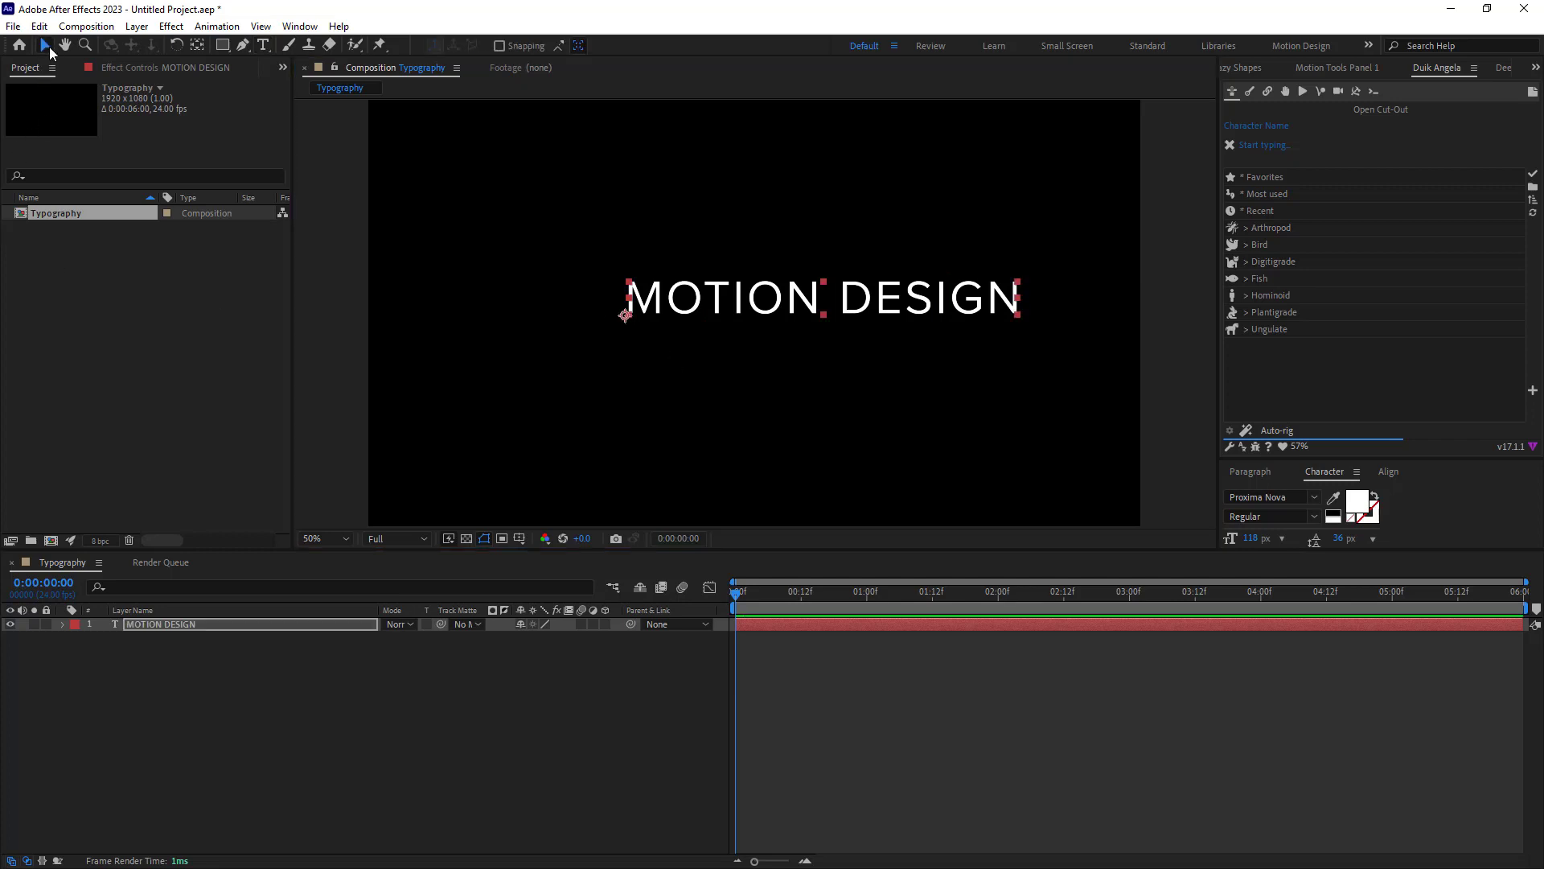
Step: Centre the text's anchor point and align it horizontally and vertically in the frame
{"action": "left_click", "coordinate": [270, 630]}
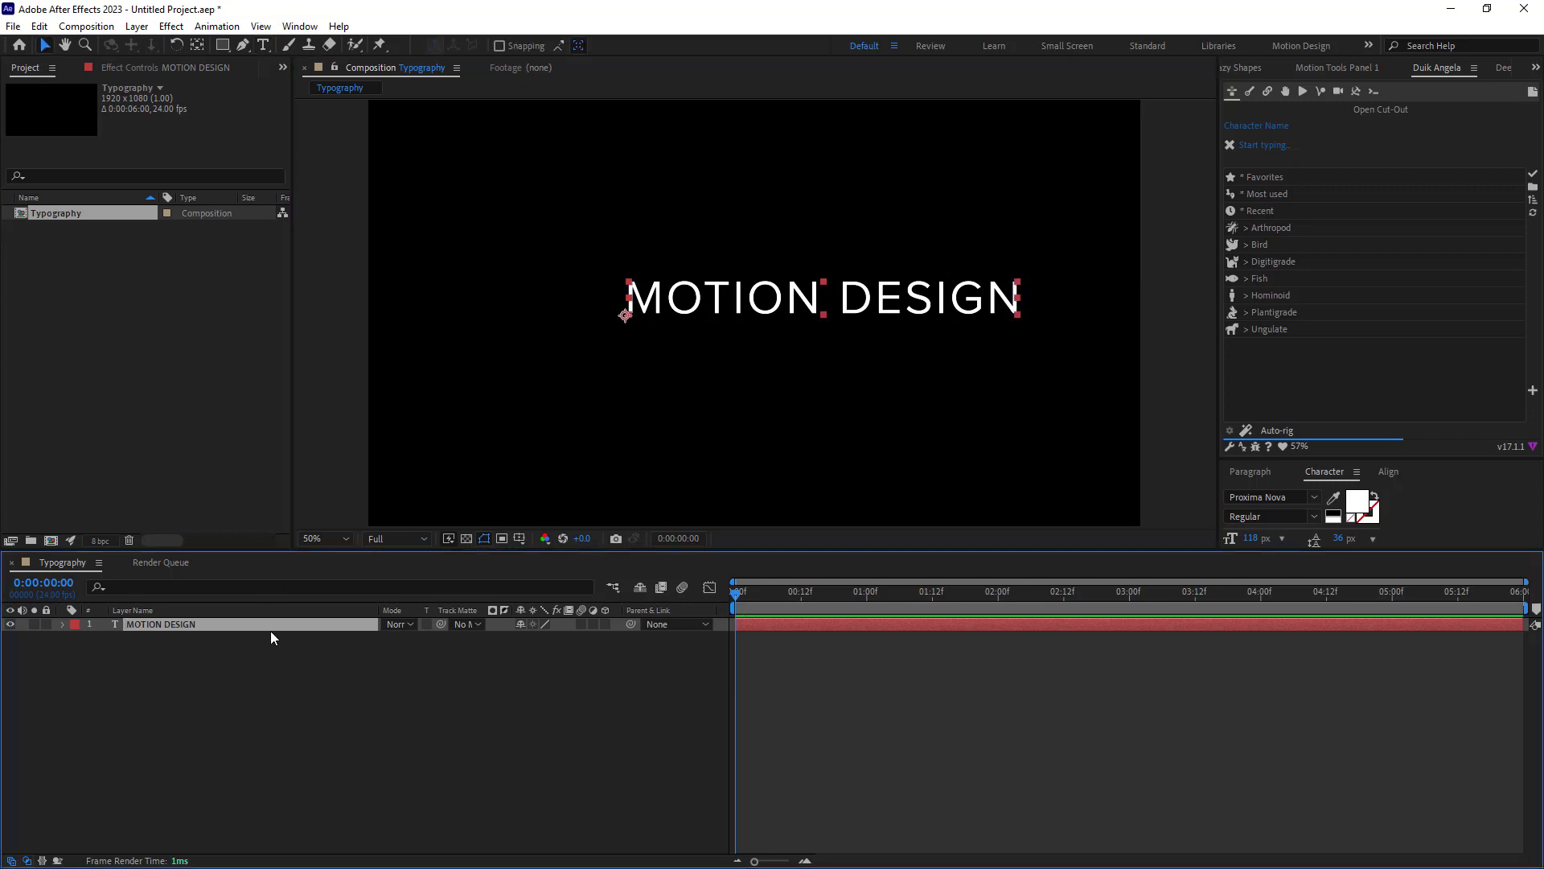
{"action": "key", "text": "ctrl+alt+Home"}
{"action": "left_click", "coordinate": [1390, 473]}
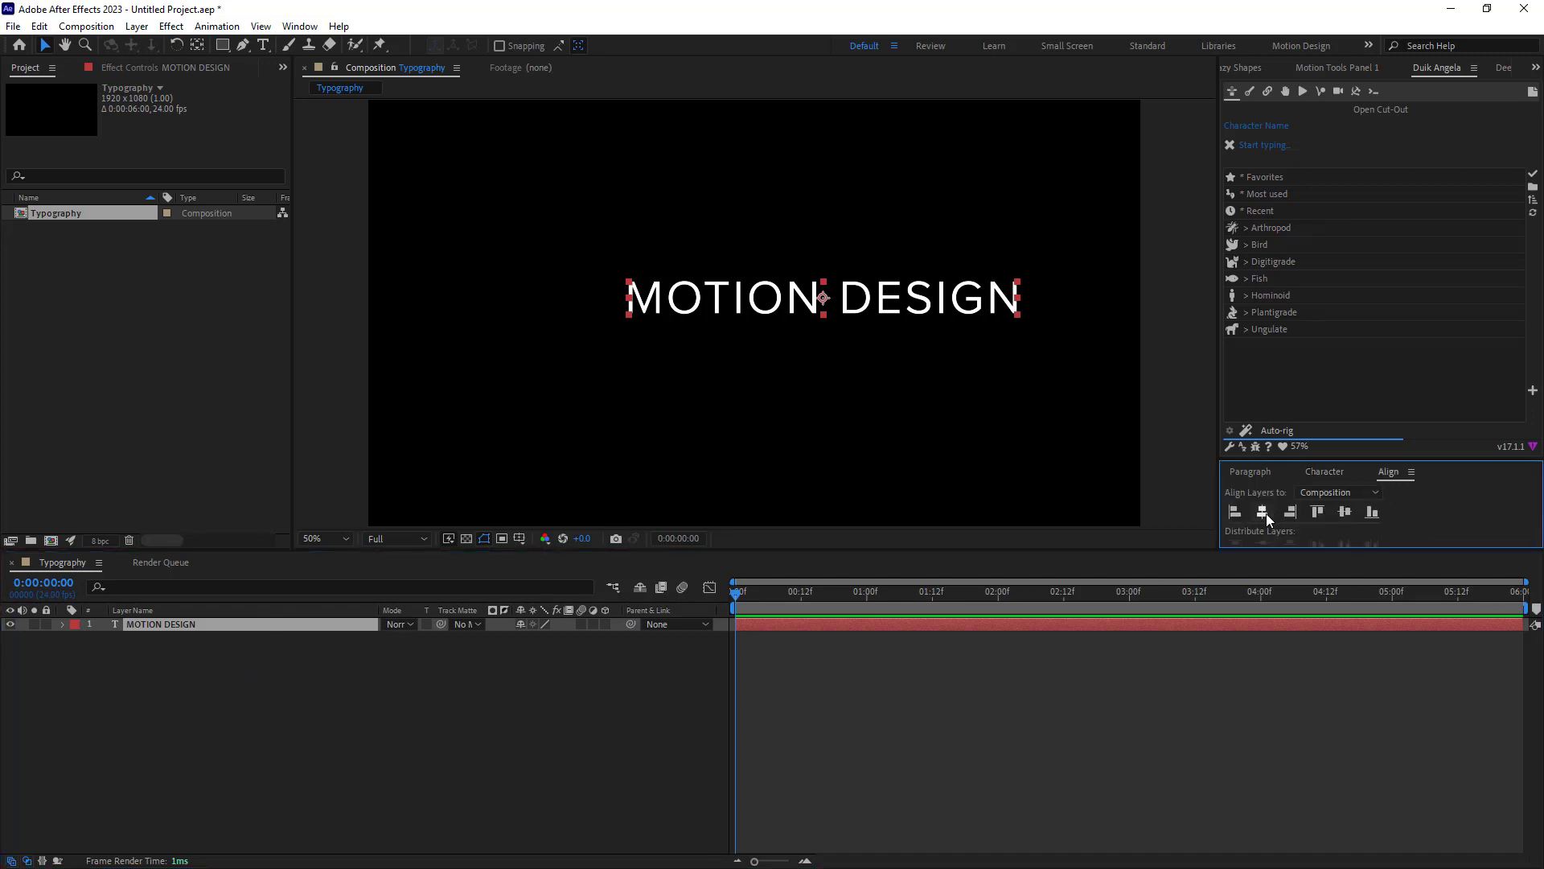
{"action": "left_click", "coordinate": [1263, 512]}
{"action": "left_click", "coordinate": [1345, 513]}
{"action": "key", "text": "comma"}
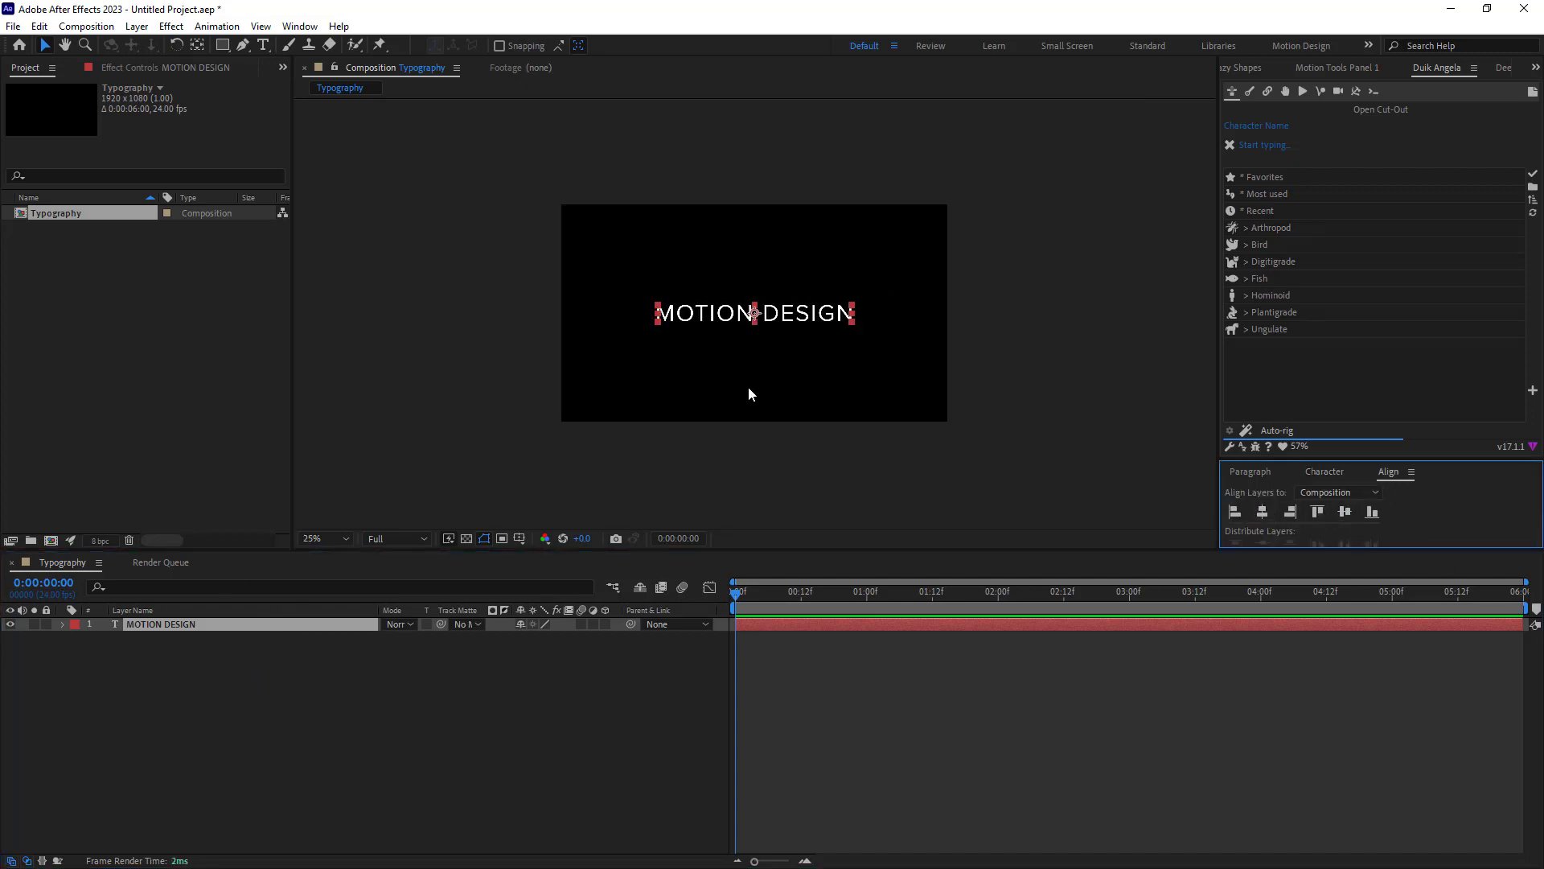
{"action": "left_click", "coordinate": [272, 697]}
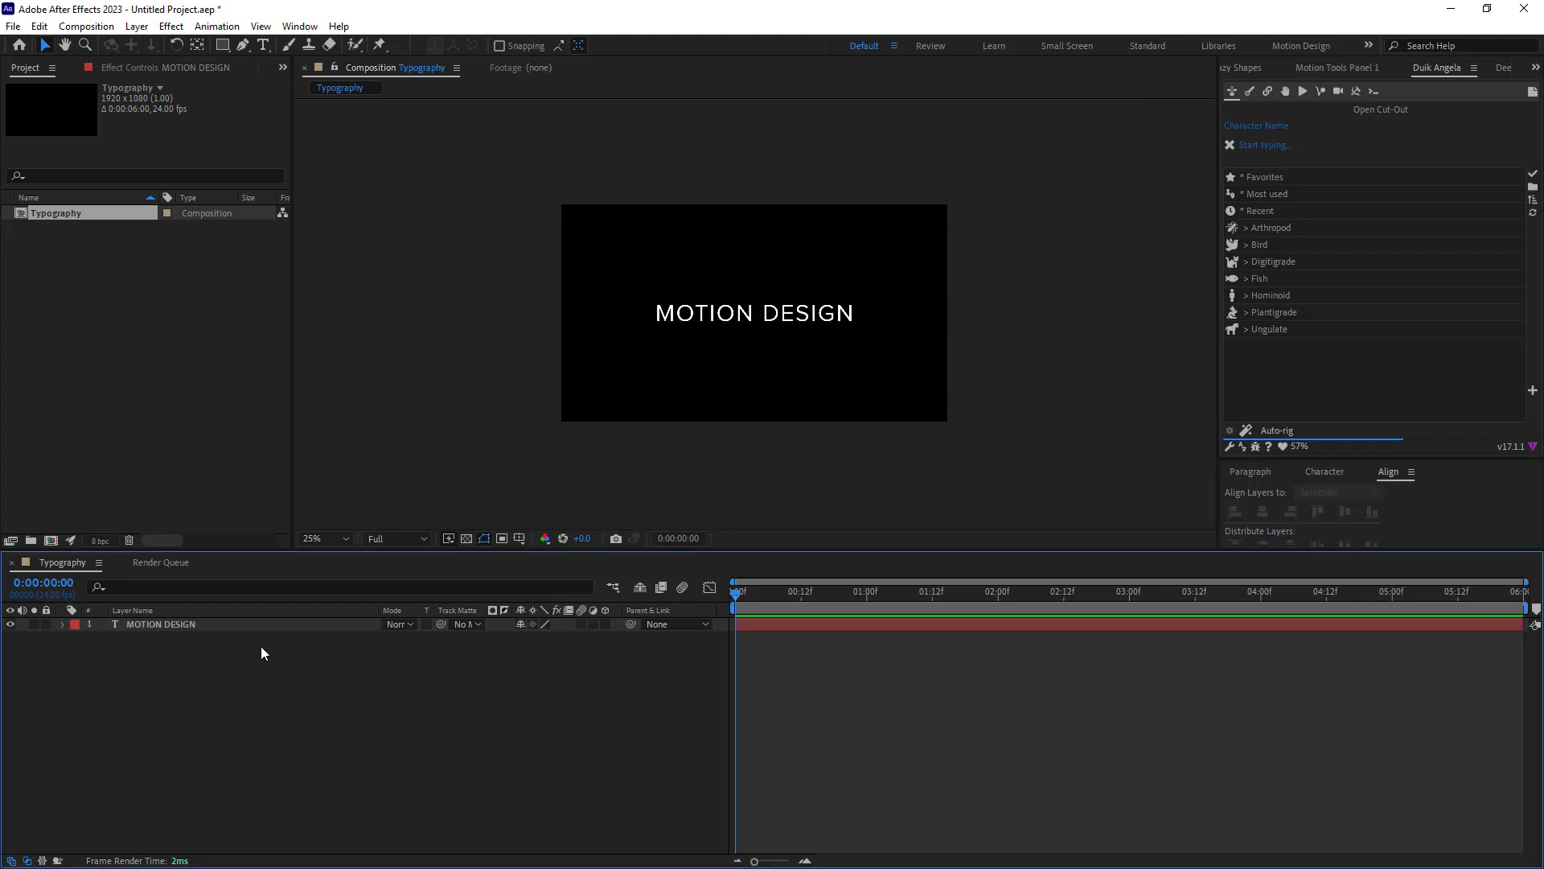
{"action": "left_click", "coordinate": [272, 625]}
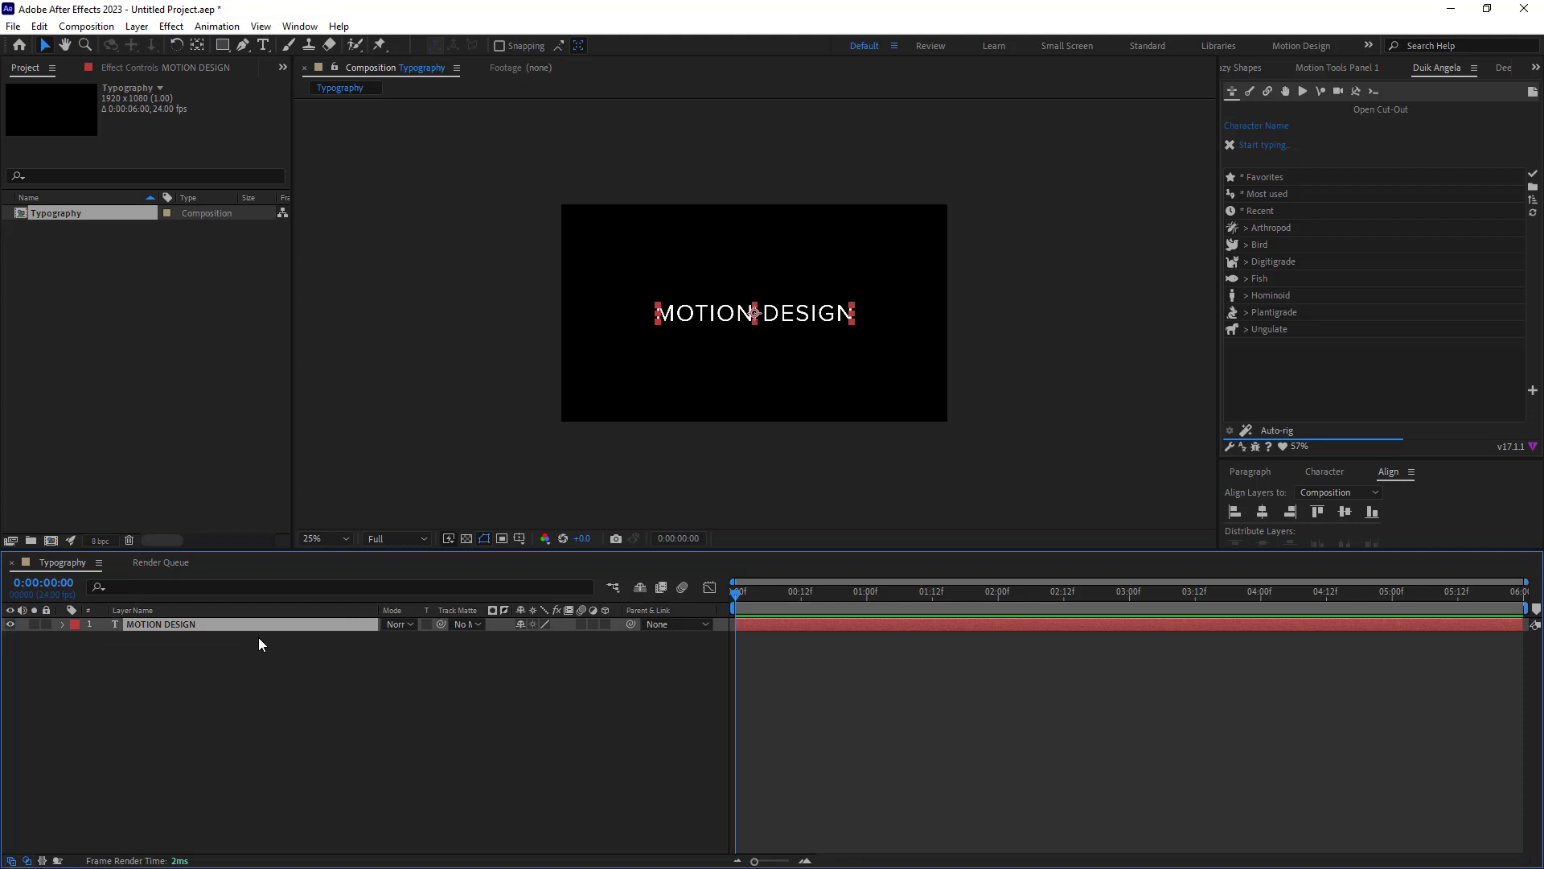
Step: Add a Duik zero null parent to MOTION DESIGN so its position reads 0,0
{"action": "key", "text": "p"}
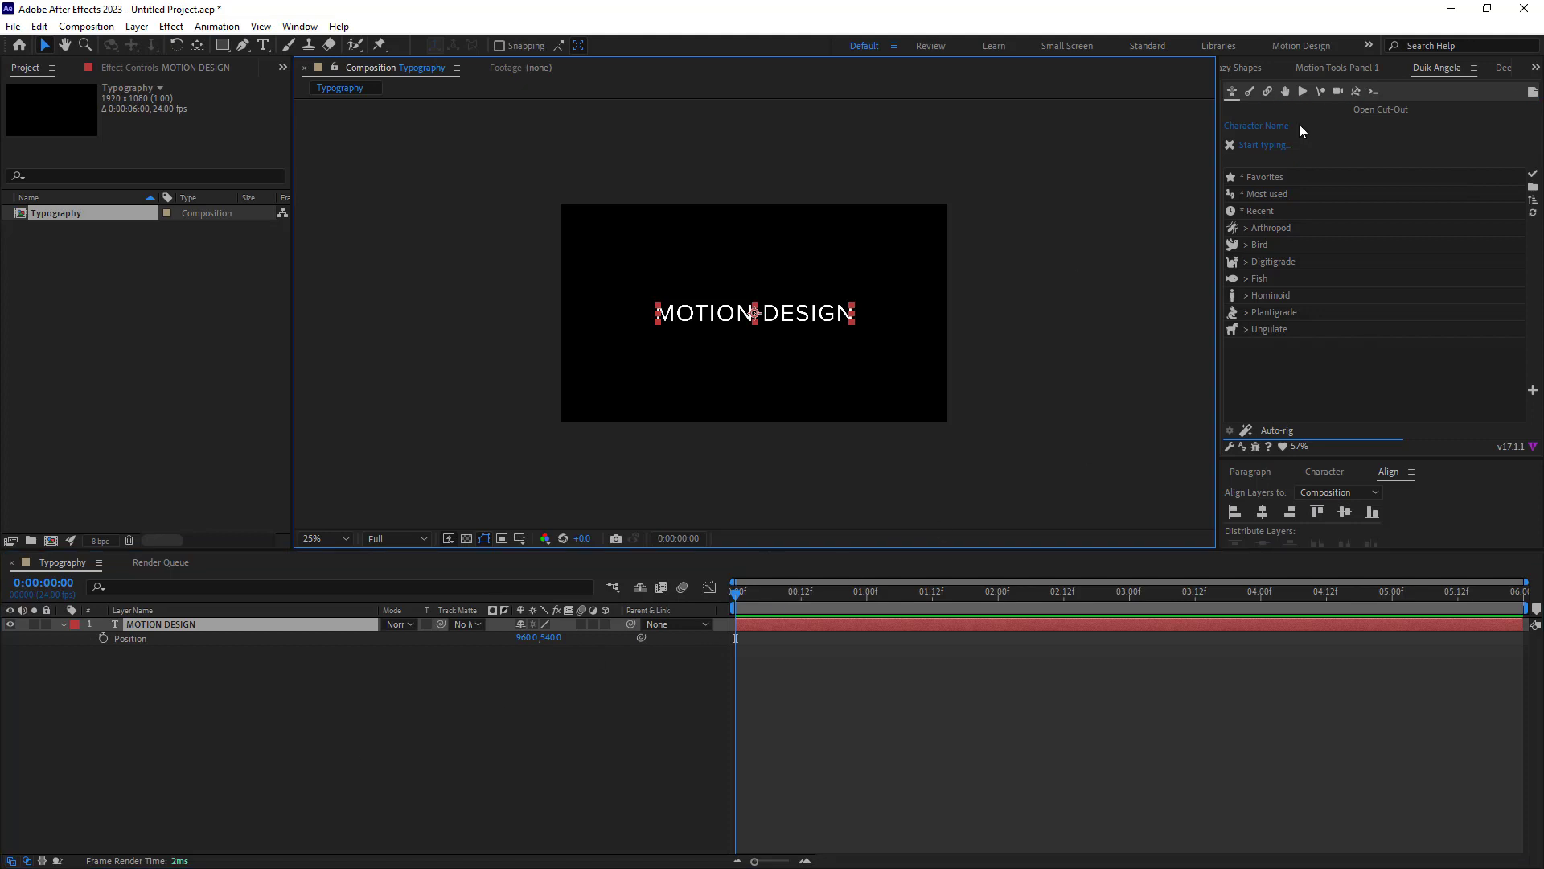
{"action": "left_click", "coordinate": [1268, 94]}
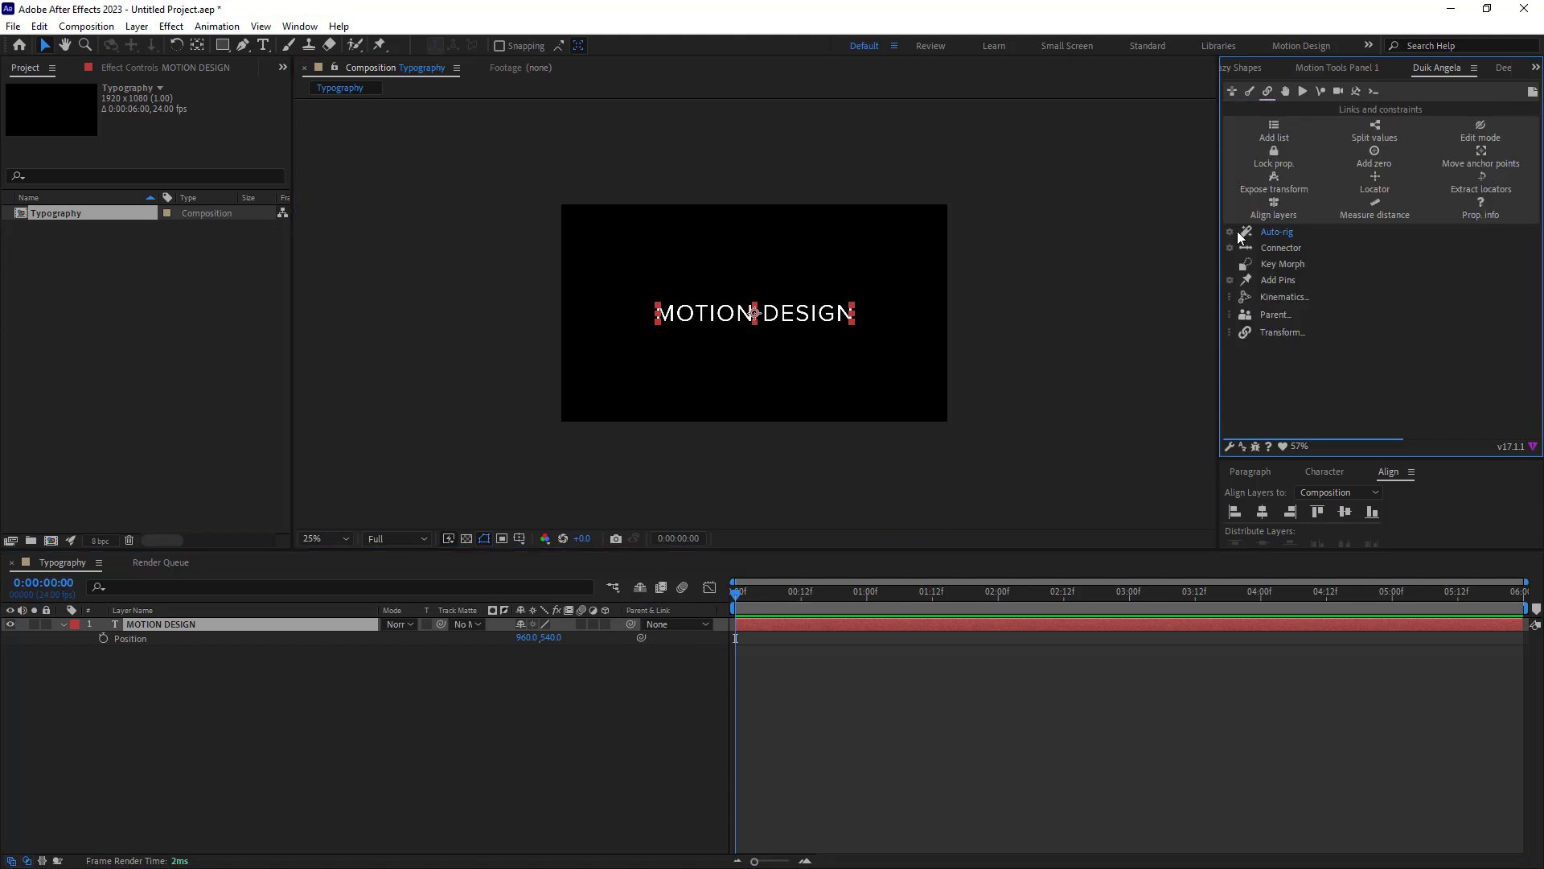
{"action": "left_click", "coordinate": [1374, 157]}
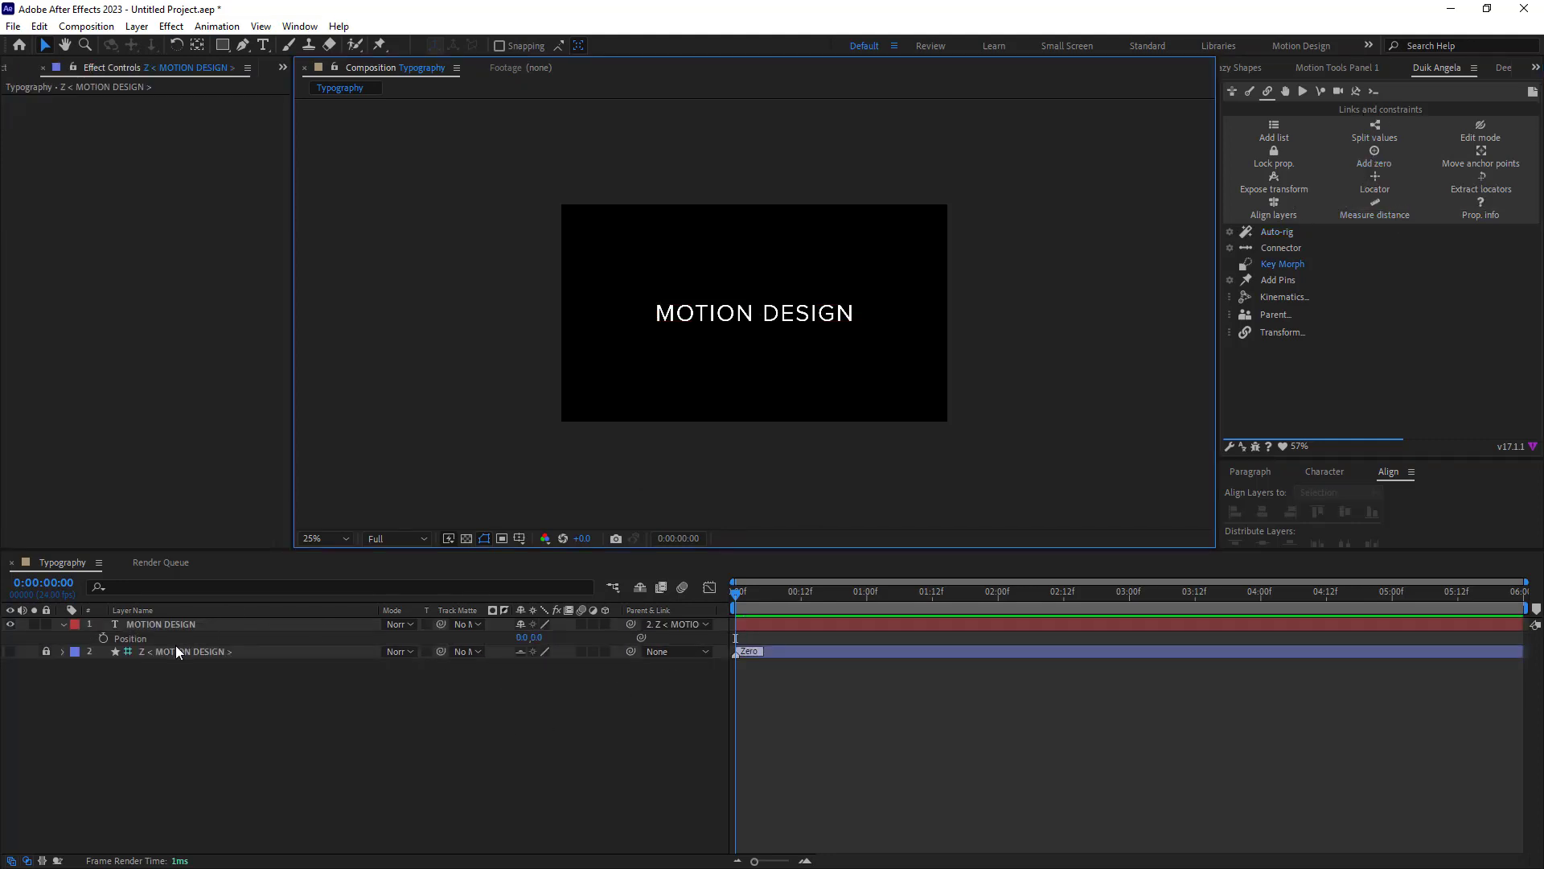
Step: Mark the zero null layer shy and hide shy layers from the timeline
{"action": "left_click", "coordinate": [10, 653]}
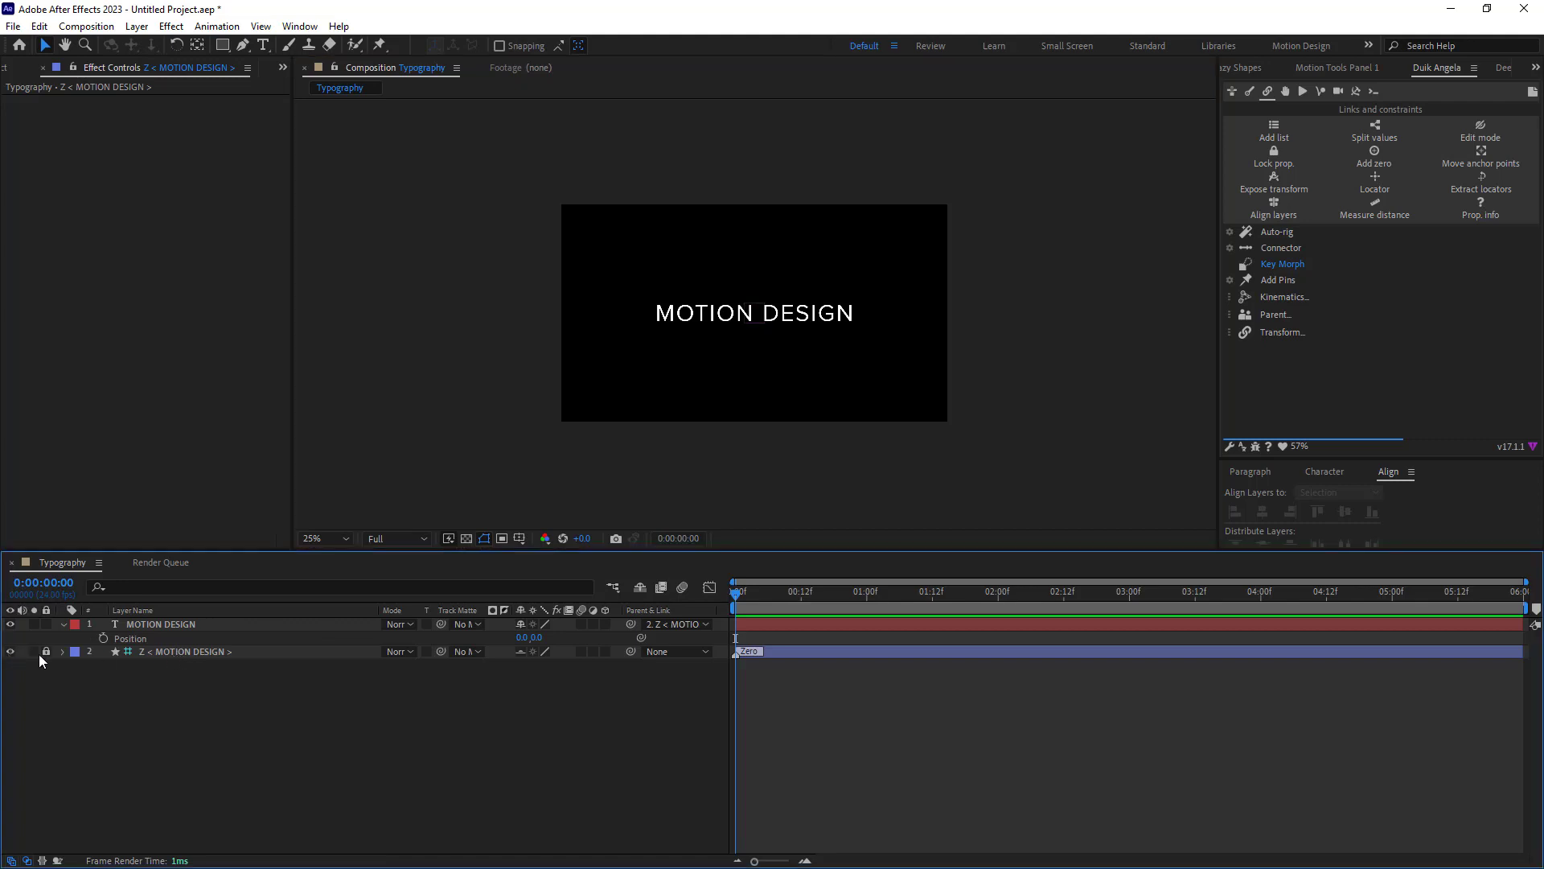
{"action": "left_click", "coordinate": [216, 625]}
{"action": "left_click", "coordinate": [191, 652]}
{"action": "left_click", "coordinate": [10, 652]}
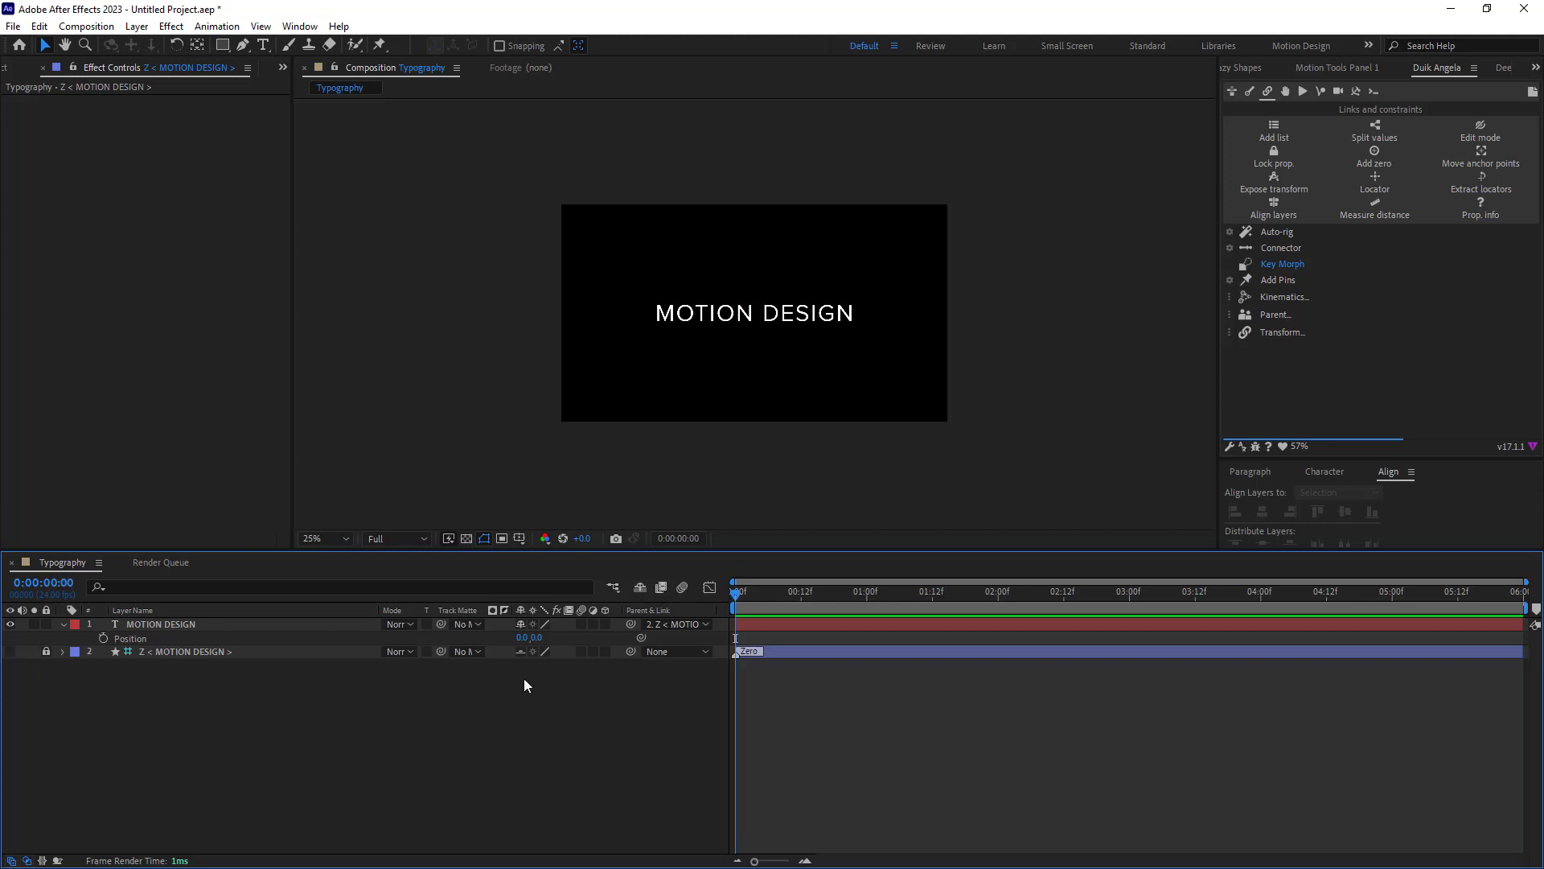
{"action": "left_click", "coordinate": [642, 589]}
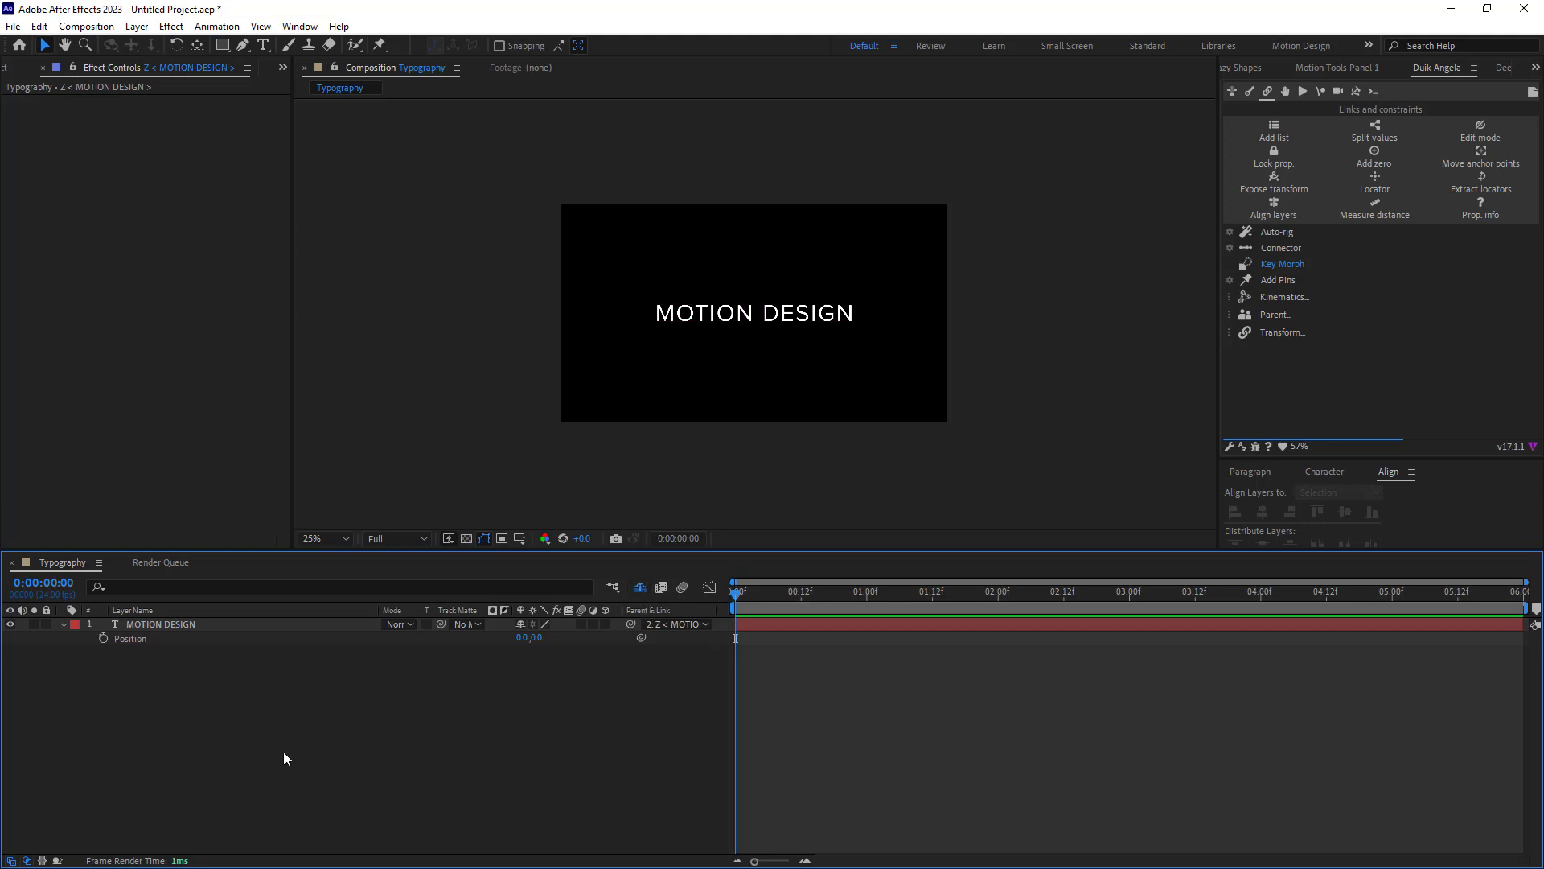
{"action": "left_click", "coordinate": [194, 624]}
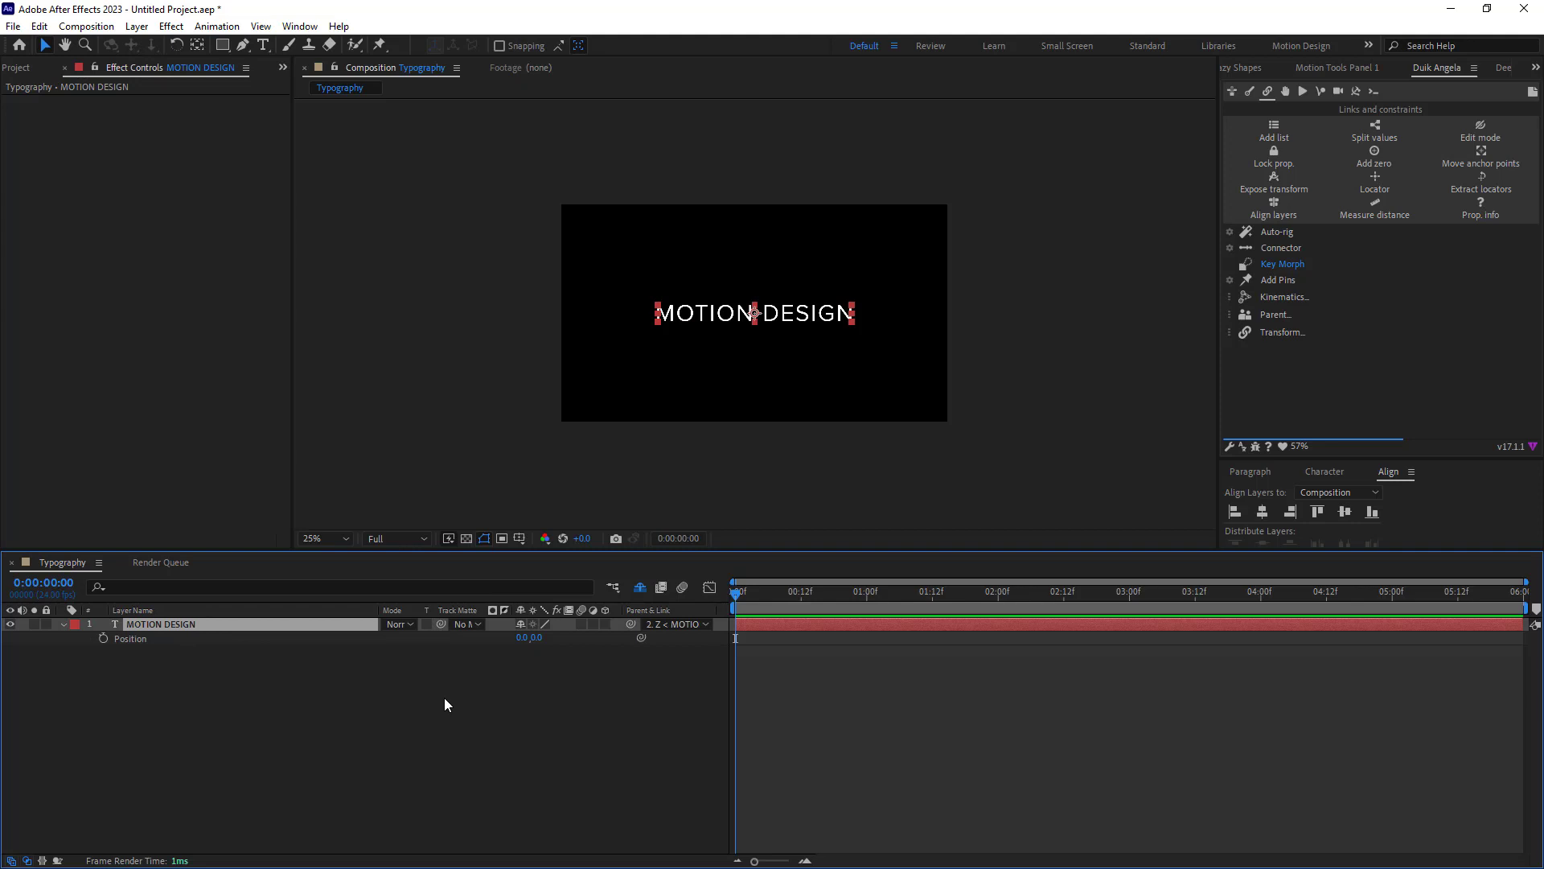
Step: Set Opacity keyframes at 0:00 and 1:00 and Scale keyframes at 0:00 and 2:00
{"action": "key", "text": "t"}
{"action": "left_click", "coordinate": [102, 638]}
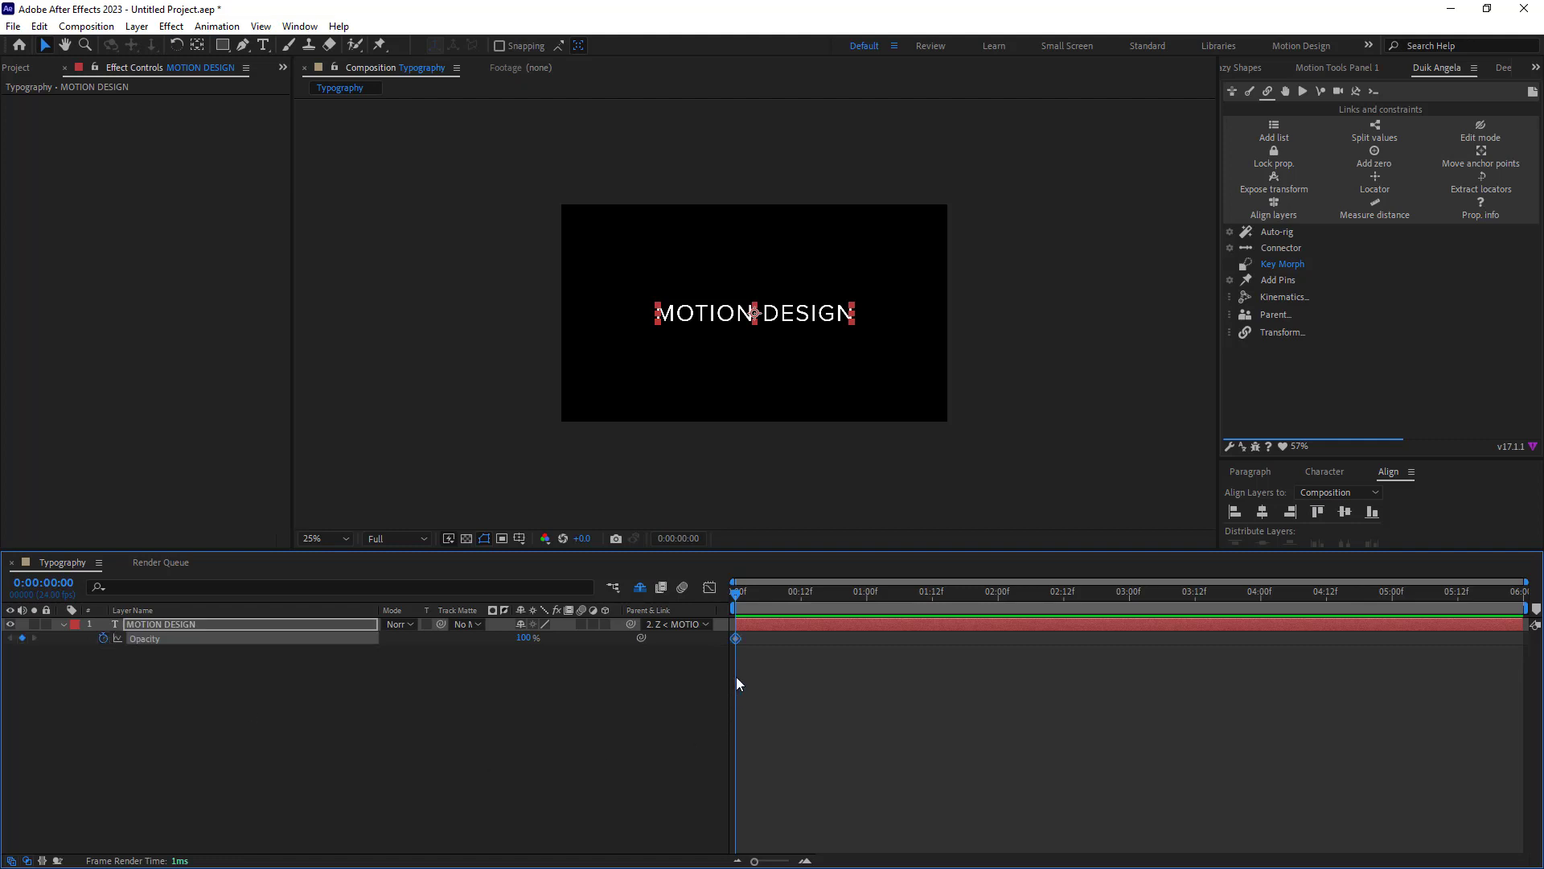
{"action": "left_click_drag", "start_coordinate": [738, 609], "coordinate": [167, 629]}
{"action": "left_click", "coordinate": [22, 638]}
{"action": "left_click", "coordinate": [158, 624]}
{"action": "key", "text": "shift+s"}
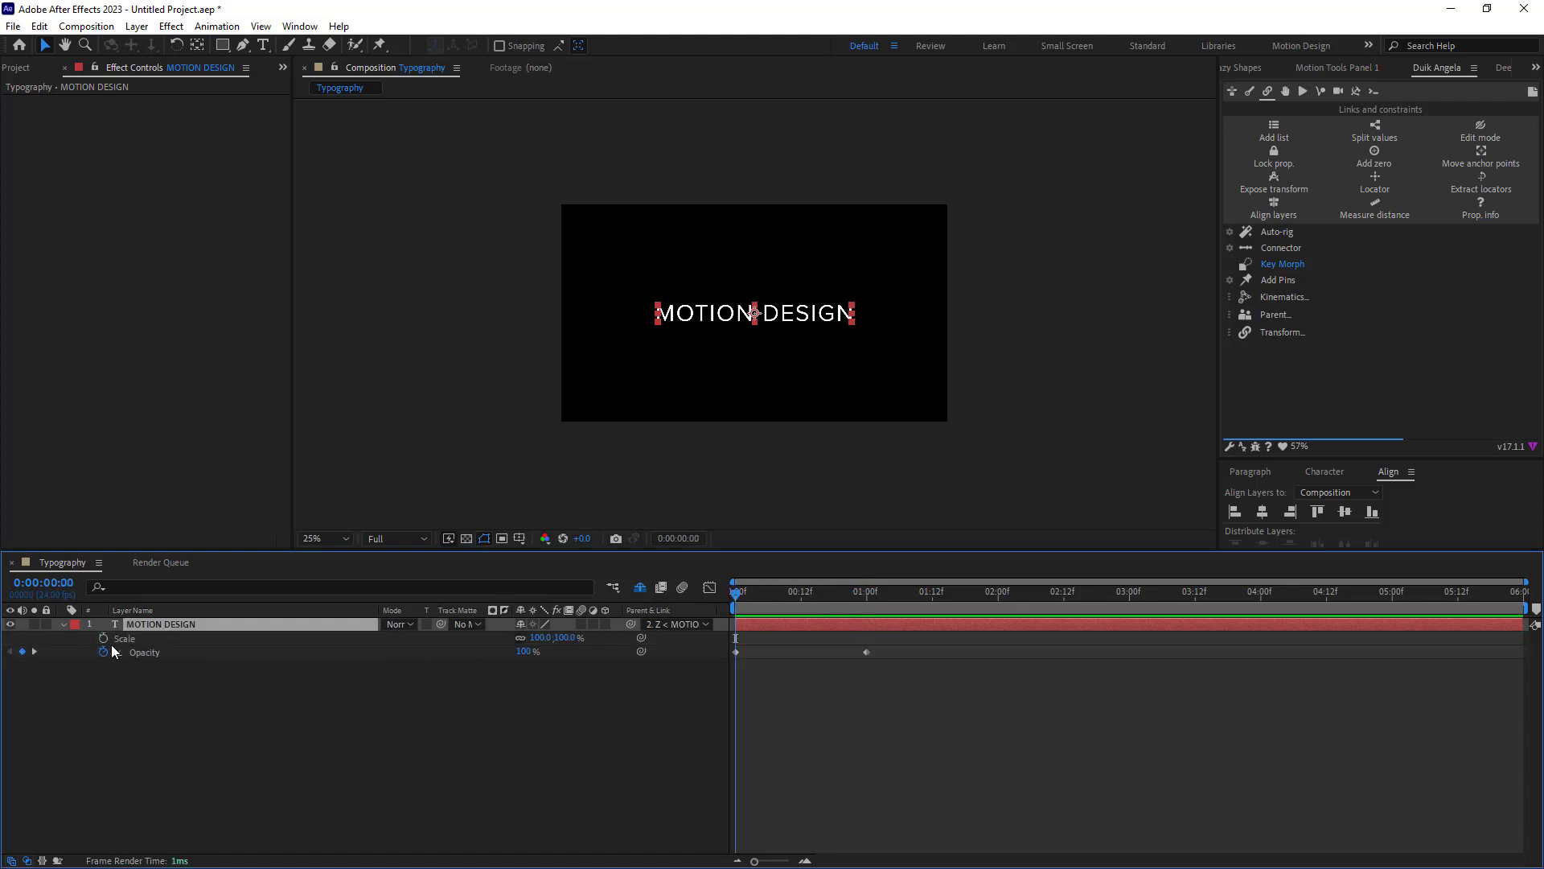
{"action": "left_click", "coordinate": [103, 638]}
{"action": "left_click_drag", "start_coordinate": [750, 602], "coordinate": [716, 626]}
{"action": "key", "text": "alt+shift+s"}
Step: Alternate Opacity between 0% and 100% every 4 frames up to frame 24
{"action": "key", "text": "Page_Down"}
{"action": "key", "text": "Page_Down"}
{"action": "key", "text": "Page_Down"}
{"action": "key", "text": "Page_Down"}
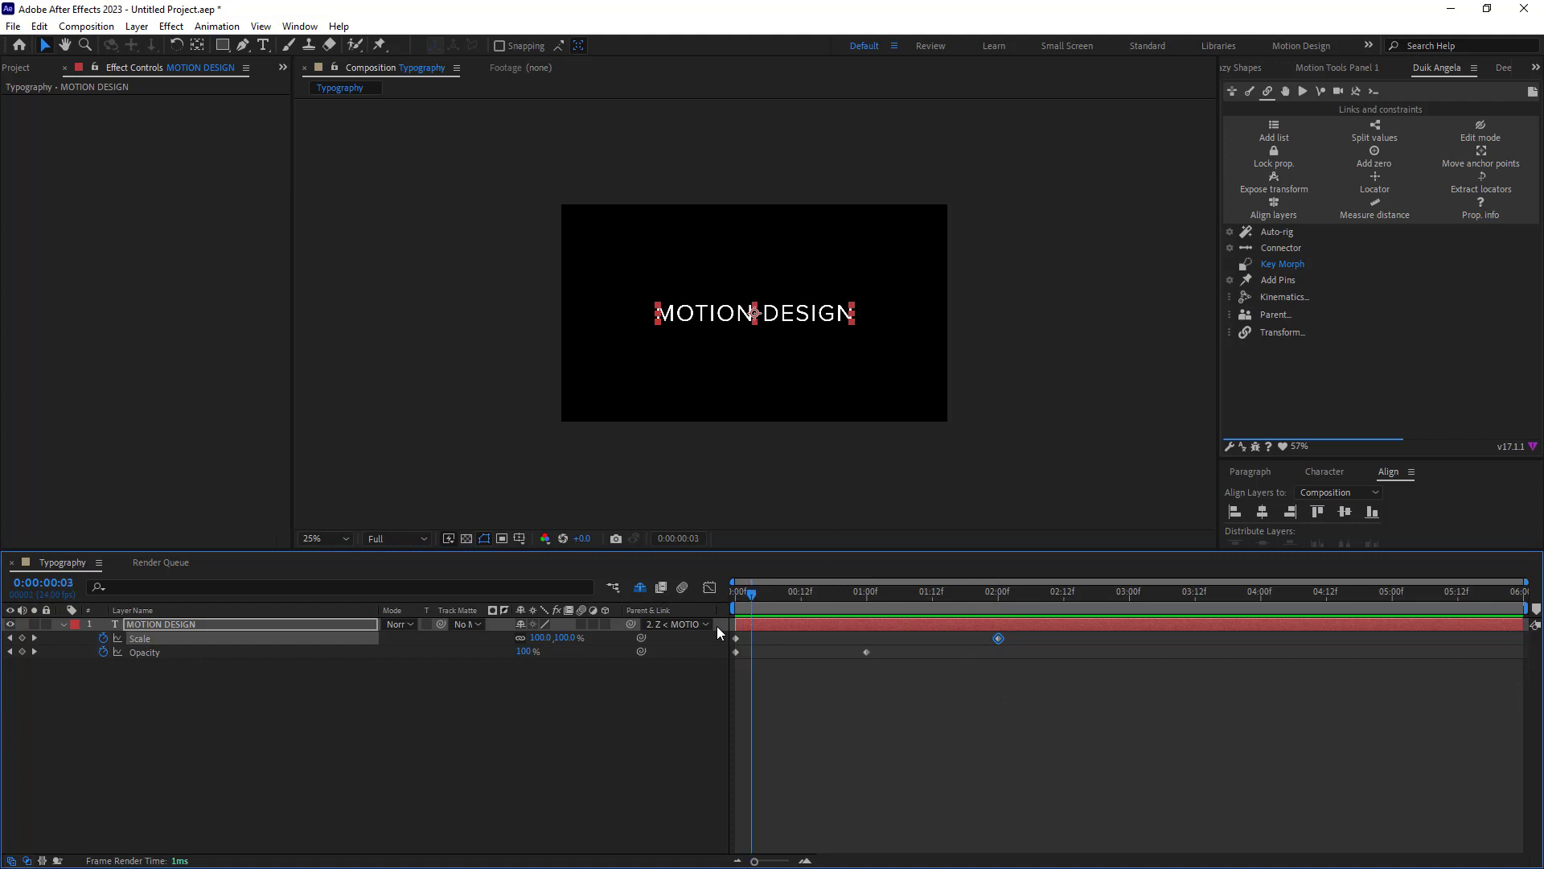
{"action": "left_click", "coordinate": [525, 651]}
{"action": "type", "text": "0"}
{"action": "key", "text": "Return"}
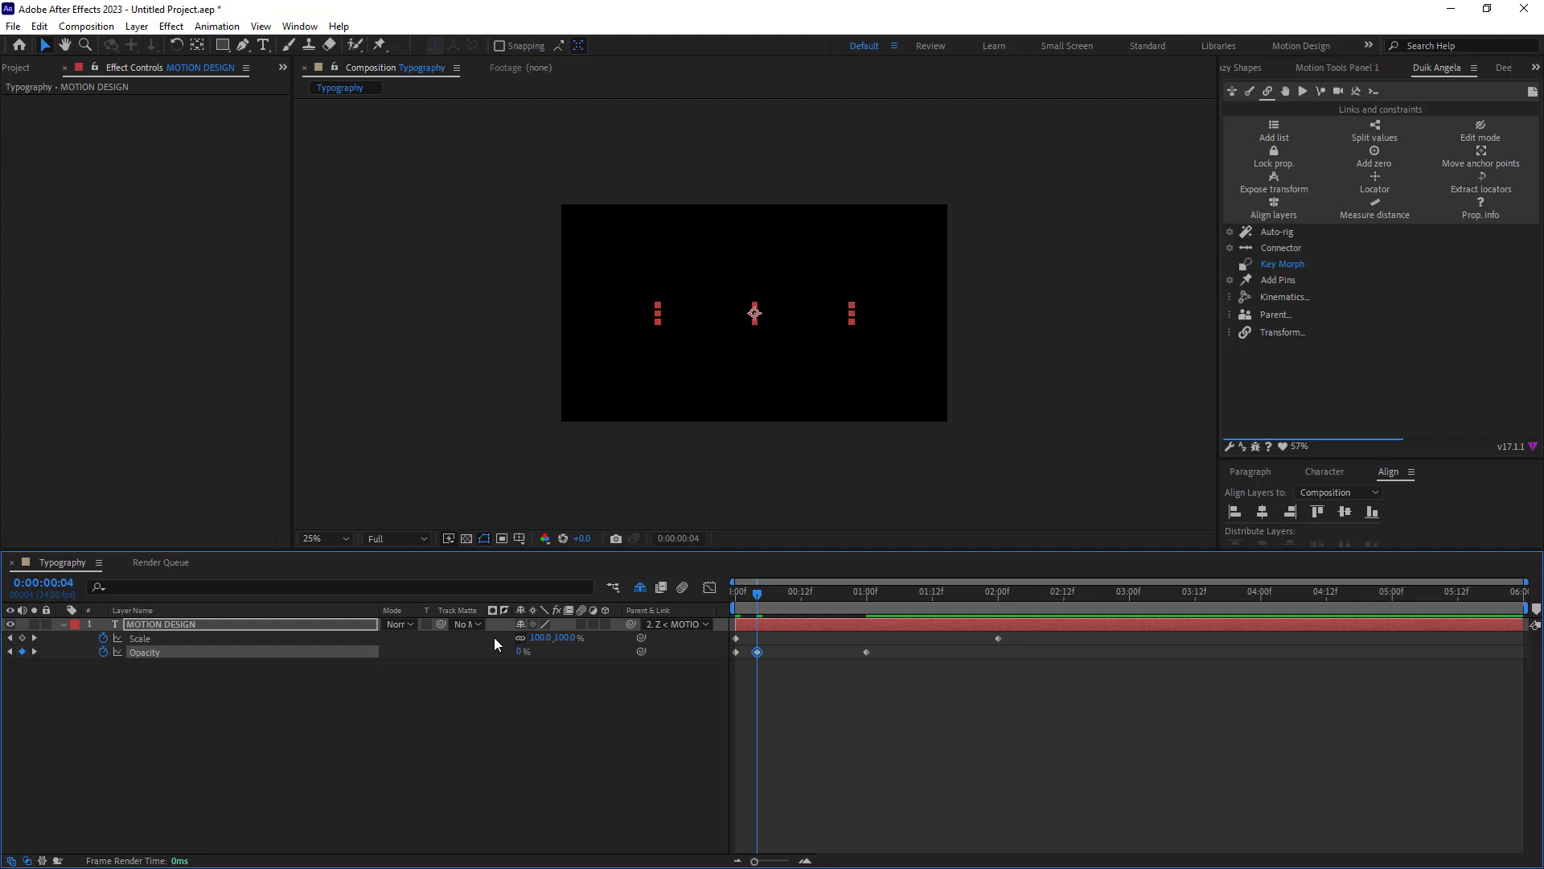
{"action": "key", "text": "Page_Down"}
{"action": "key", "text": "Page_Down"}
{"action": "key", "text": "Page_Down"}
{"action": "key", "text": "Page_Down"}
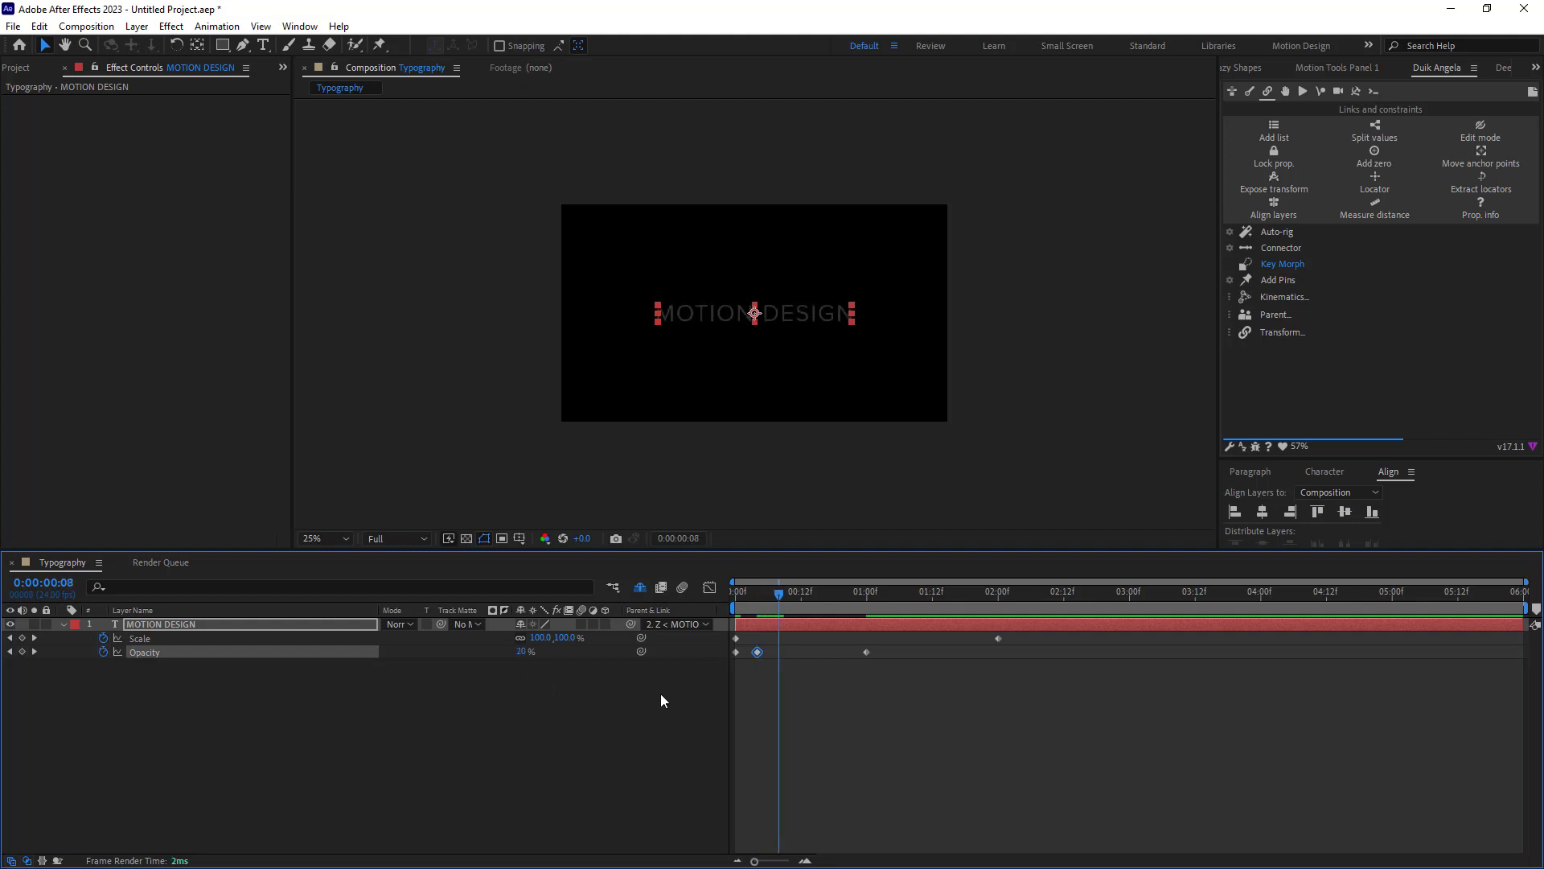
{"action": "left_click", "coordinate": [735, 651]}
{"action": "key", "text": "ctrl+c"}
{"action": "key", "text": "ctrl+v"}
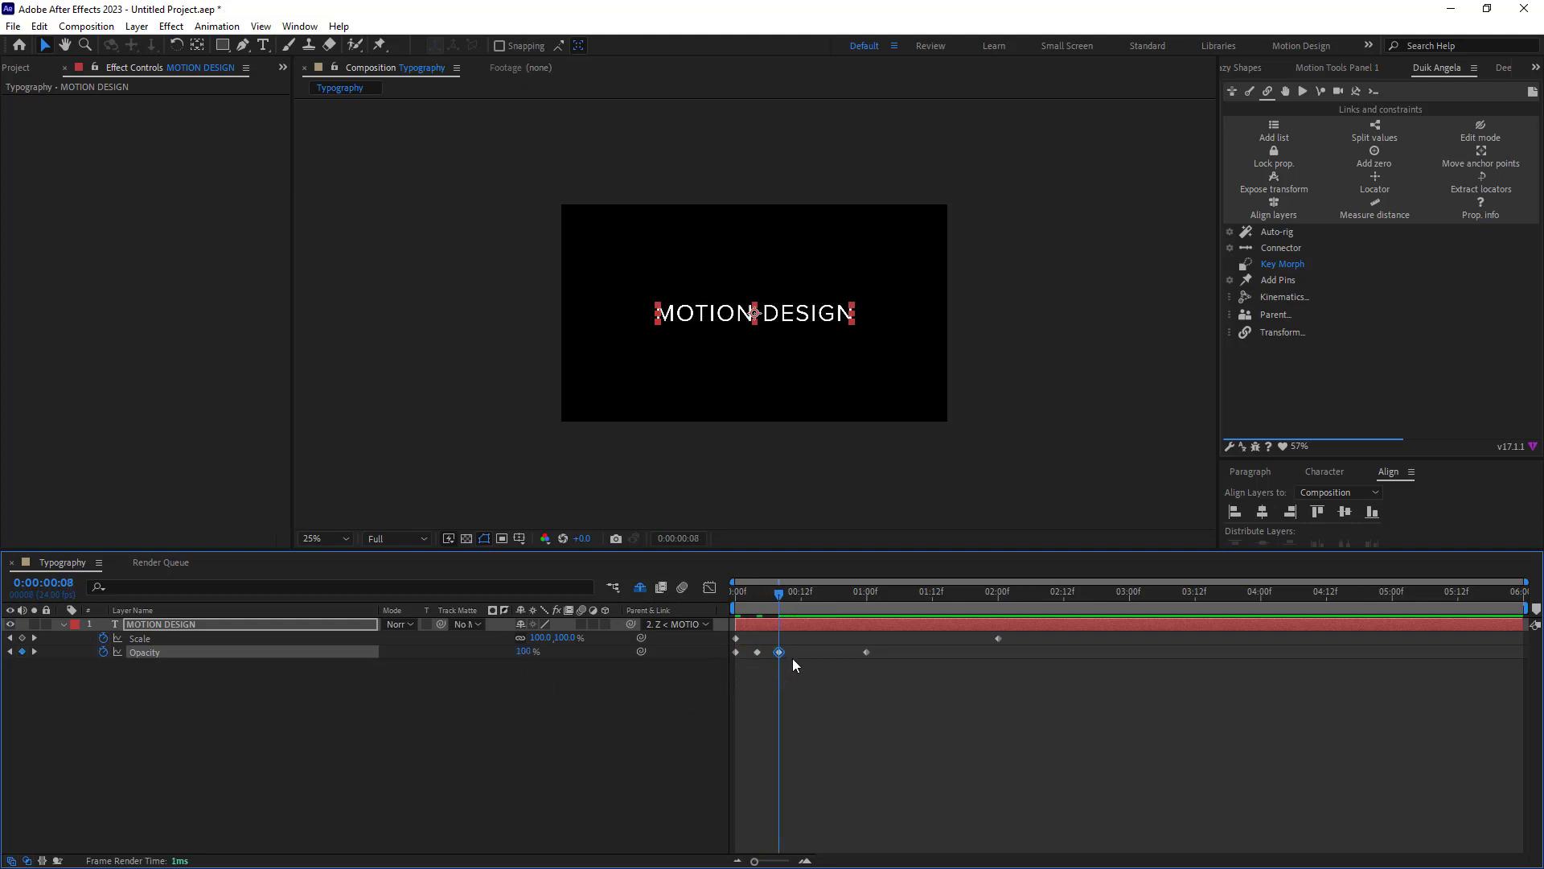
{"action": "left_click_drag", "start_coordinate": [779, 593], "coordinate": [710, 613]}
{"action": "key", "text": "ctrl+v"}
Step: Set MOTION DESIGN's first Scale keyframe to 0% and preview the scale-up
{"action": "left_click", "coordinate": [738, 639]}
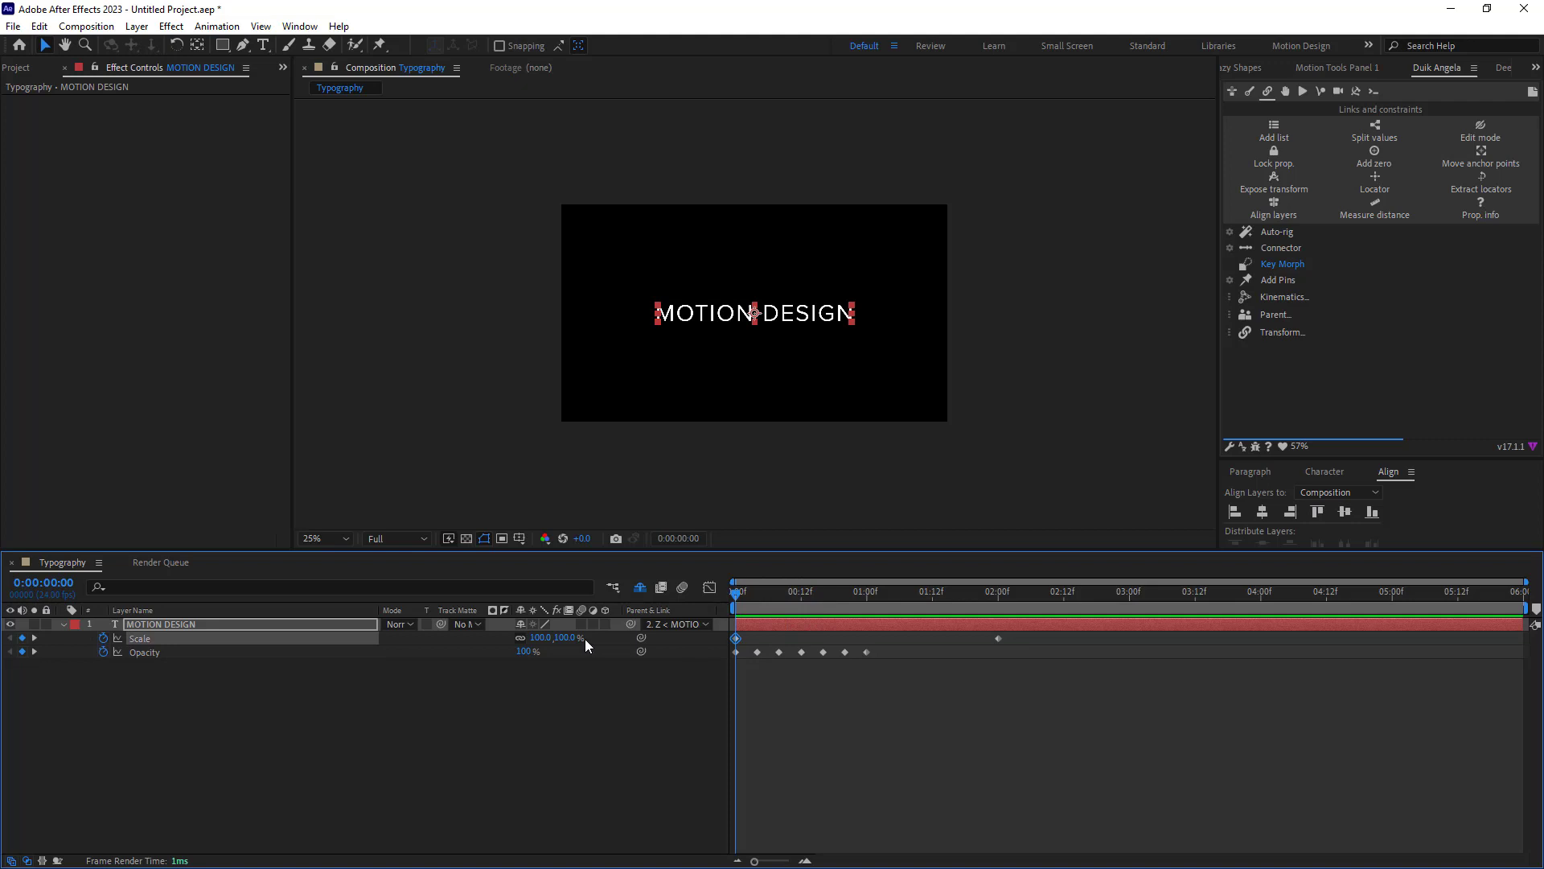
{"action": "left_click", "coordinate": [538, 644]}
{"action": "left_click", "coordinate": [539, 639]}
{"action": "type", "text": "0"}
{"action": "key", "text": "Return"}
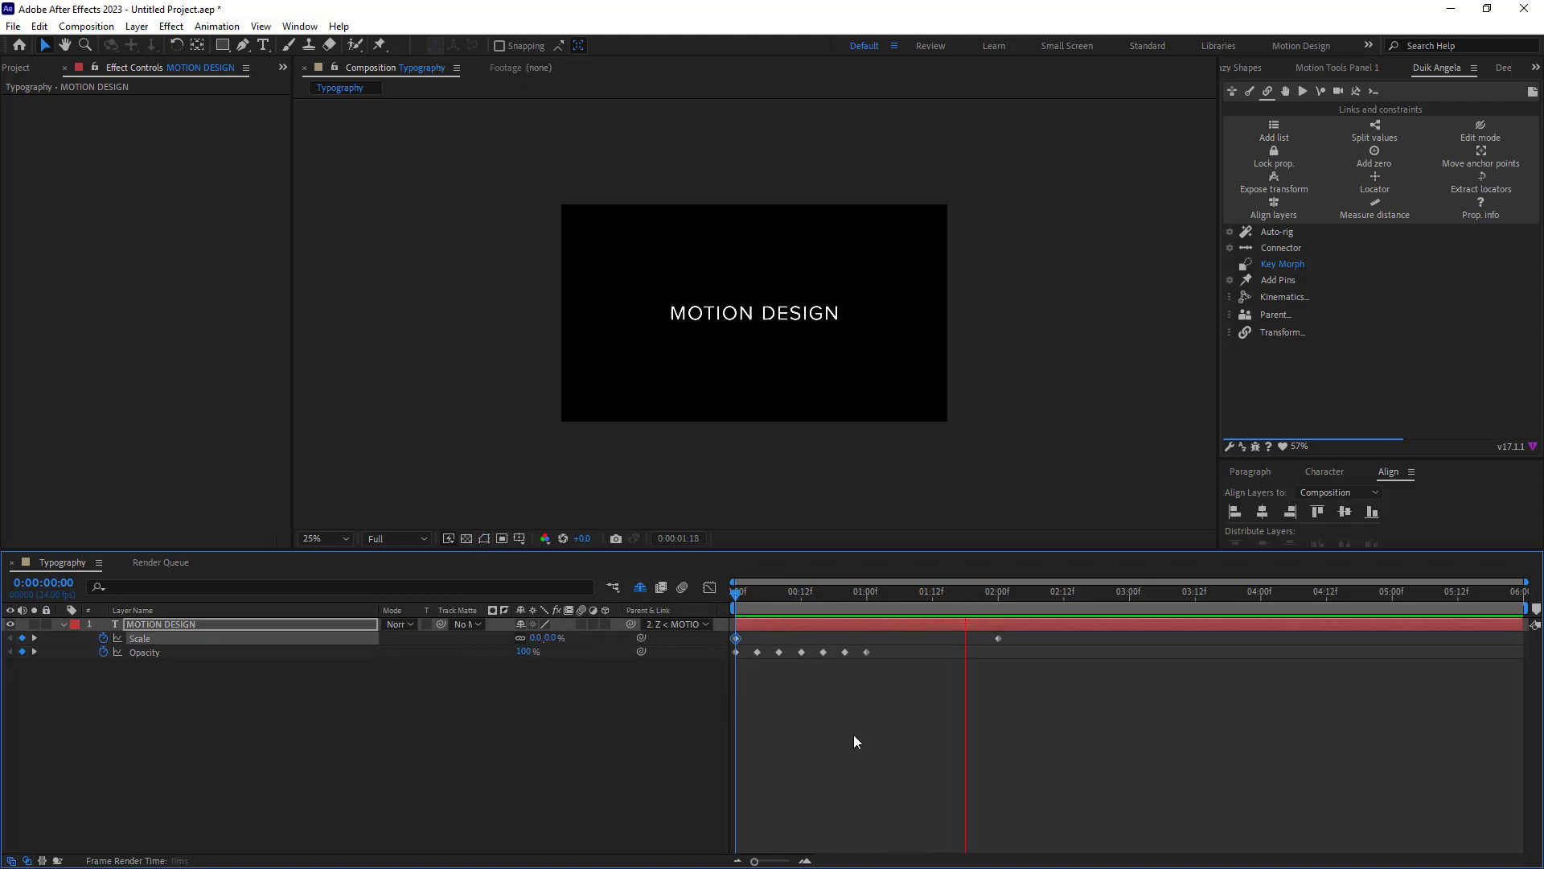
{"action": "key", "text": "space"}
{"action": "key", "text": "space"}
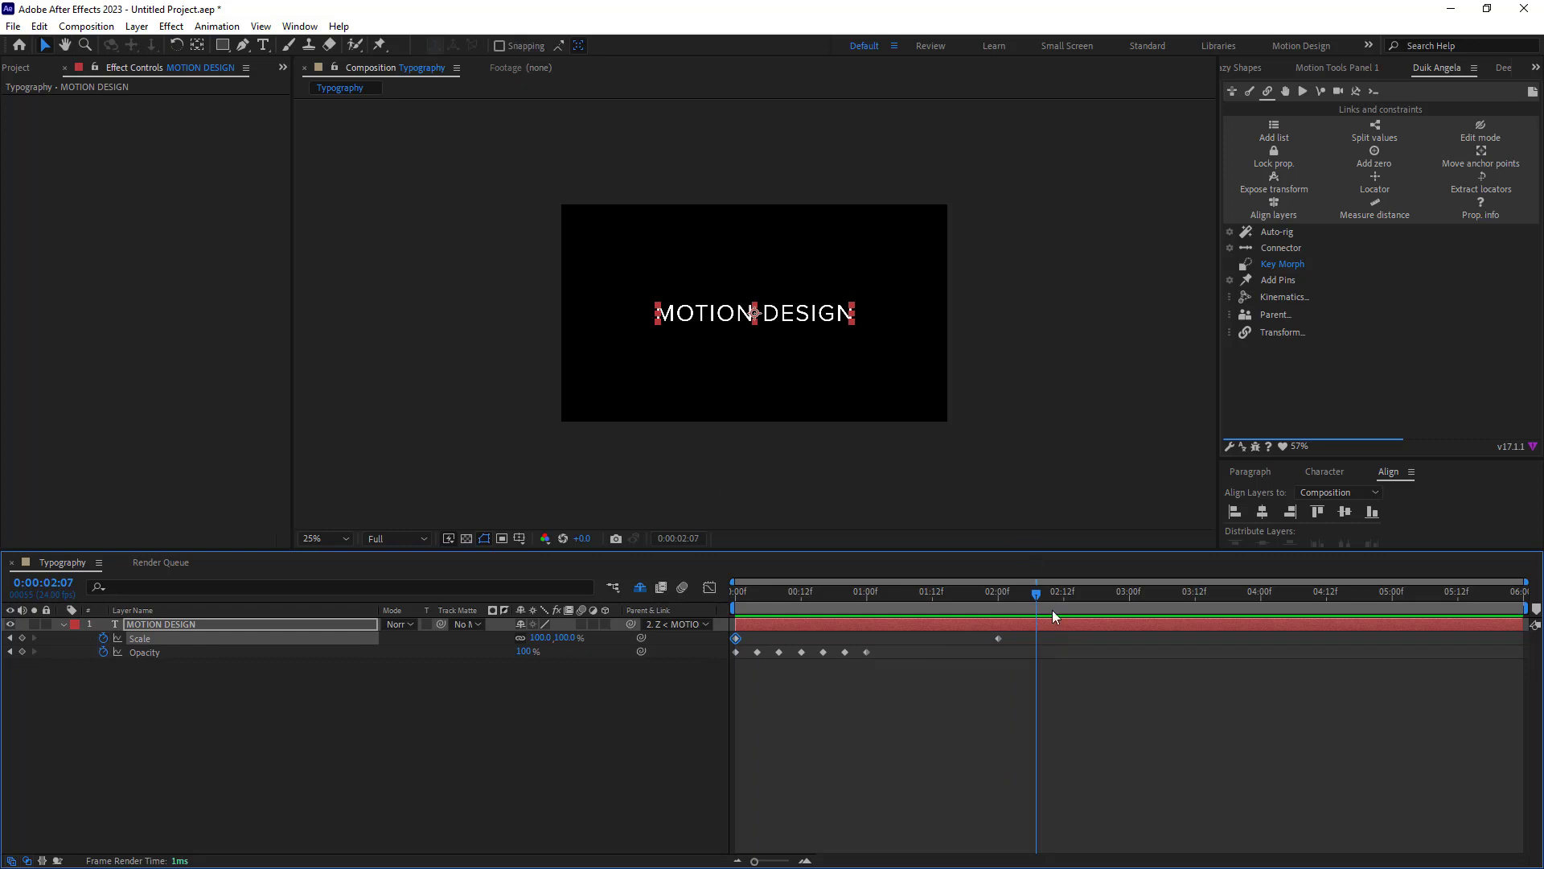
Step: Easy-ease both Scale keyframes, reshape the speed curve to peak earlier, and preview
{"action": "left_click", "coordinate": [1026, 635]}
{"action": "left_click", "coordinate": [999, 637]}
{"action": "key", "text": "F9"}
{"action": "key", "text": "shift+F3"}
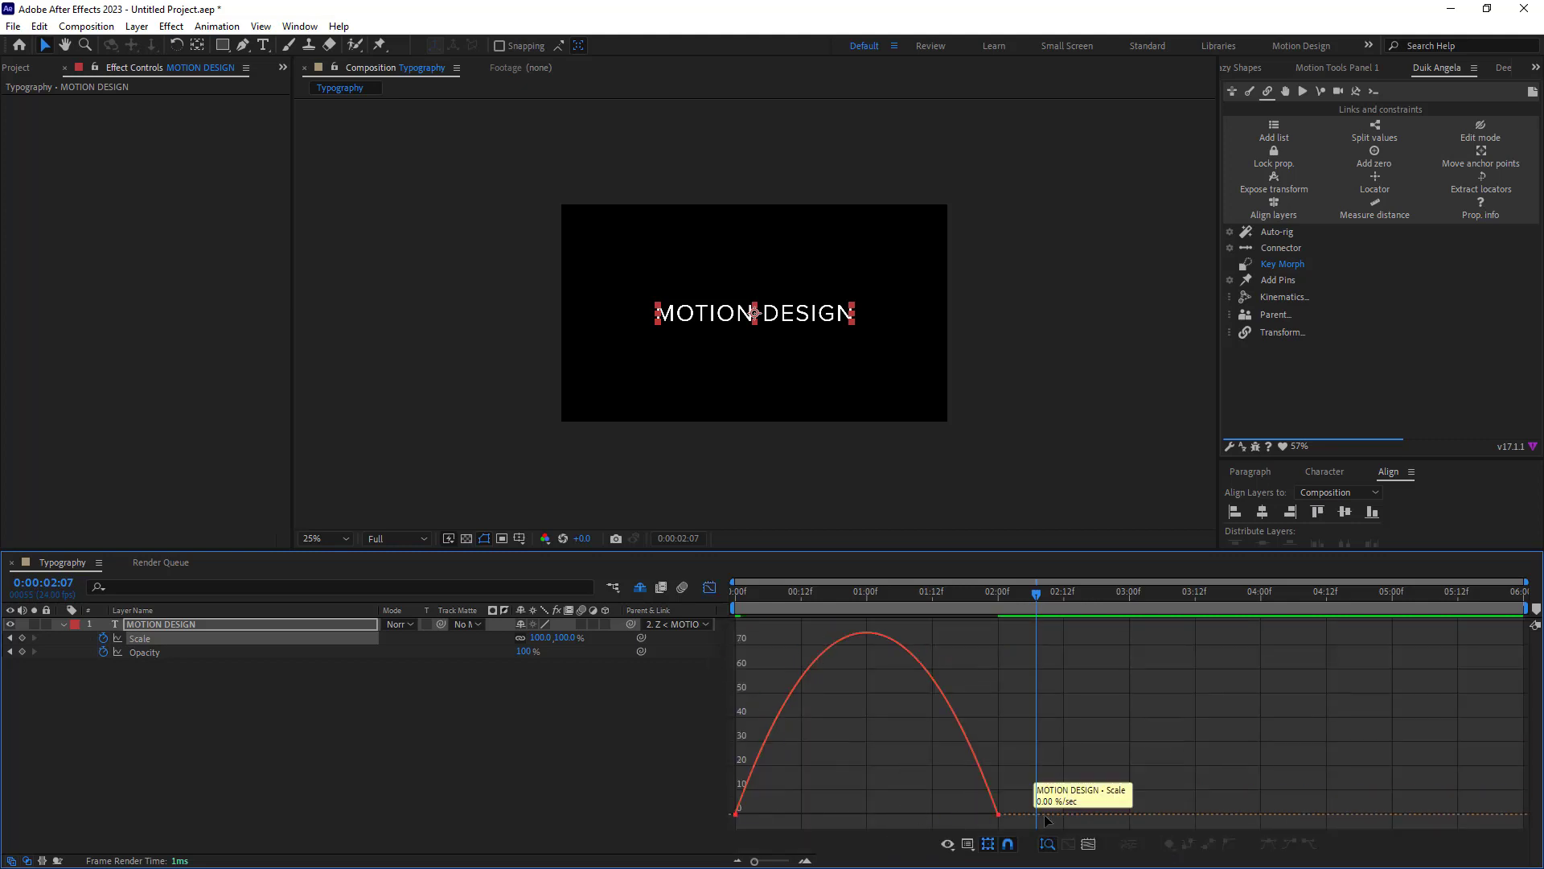
{"action": "left_click_drag", "start_coordinate": [1020, 807], "coordinate": [968, 822]}
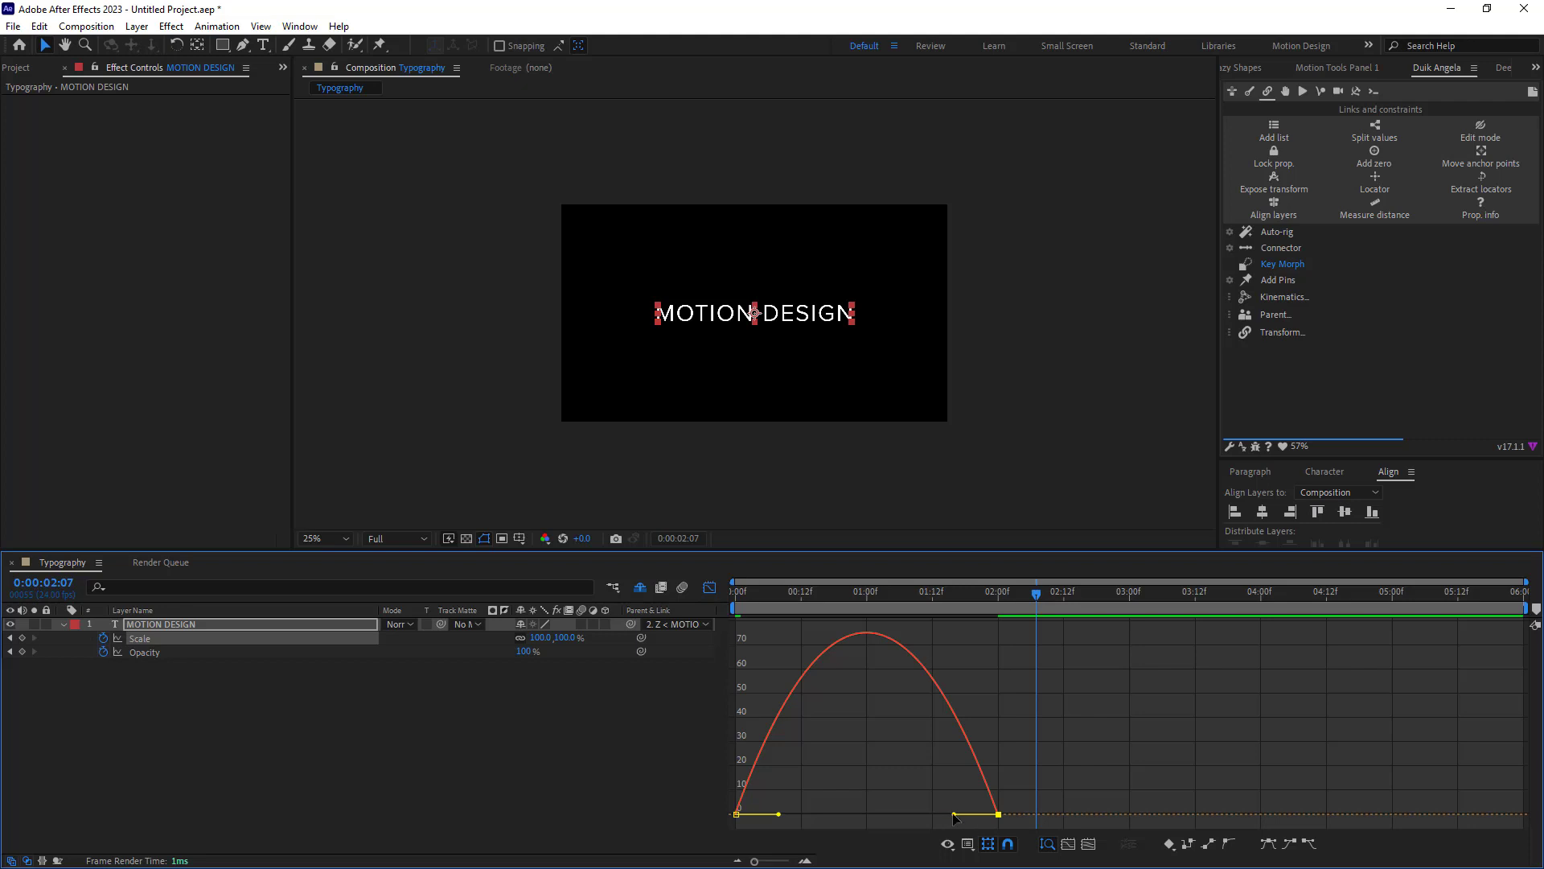
{"action": "left_click_drag", "start_coordinate": [824, 814], "coordinate": [897, 817]}
{"action": "left_click", "coordinate": [801, 822]}
{"action": "key", "text": "shift+F3"}
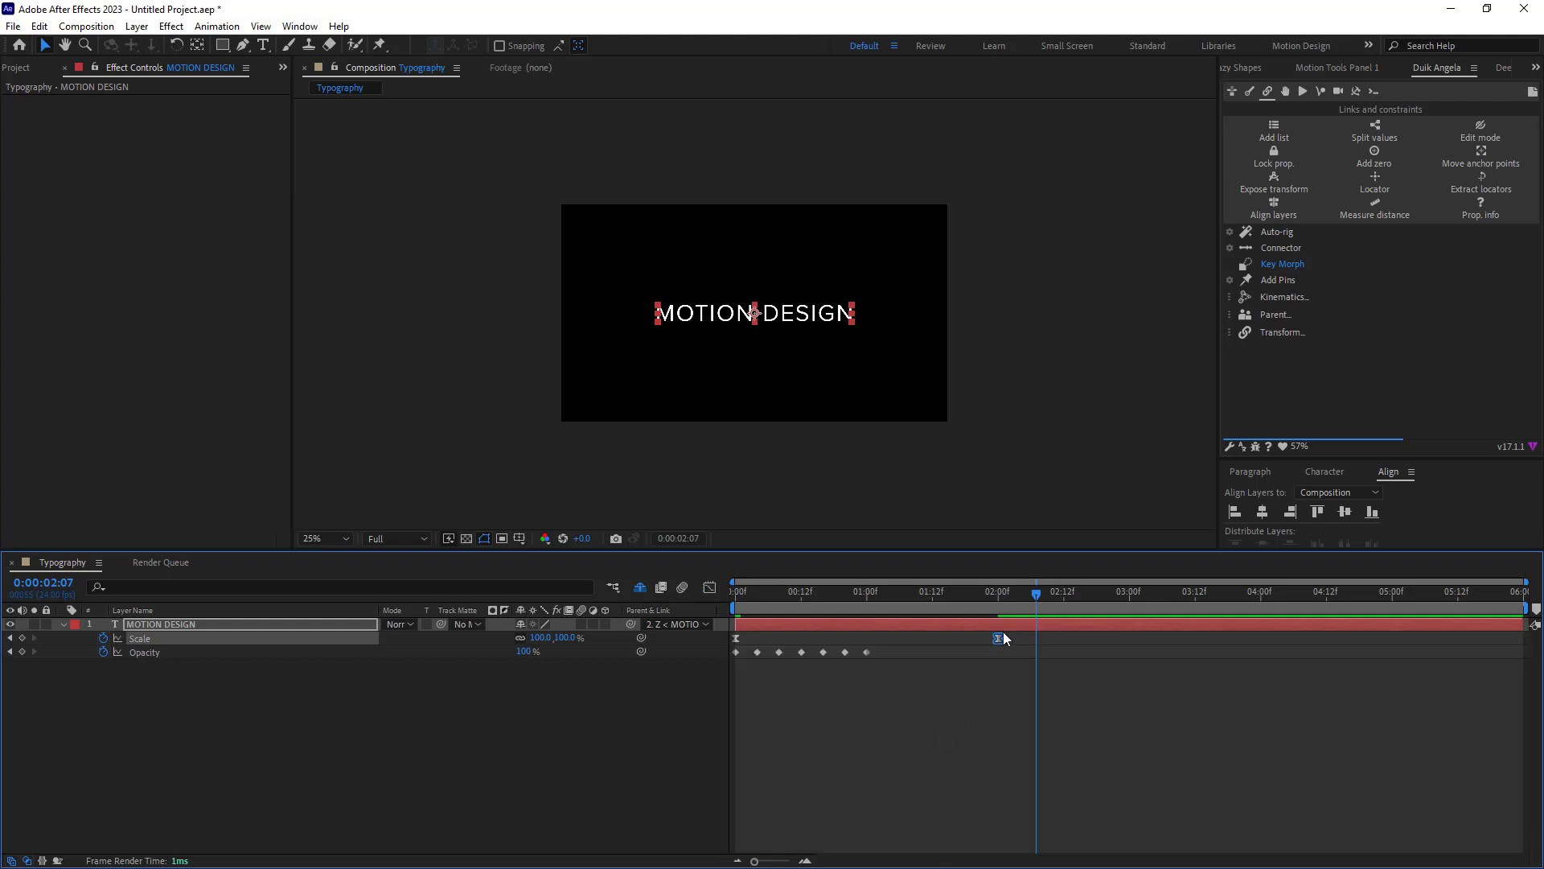
{"action": "key", "text": "Home"}
{"action": "key", "text": "space"}
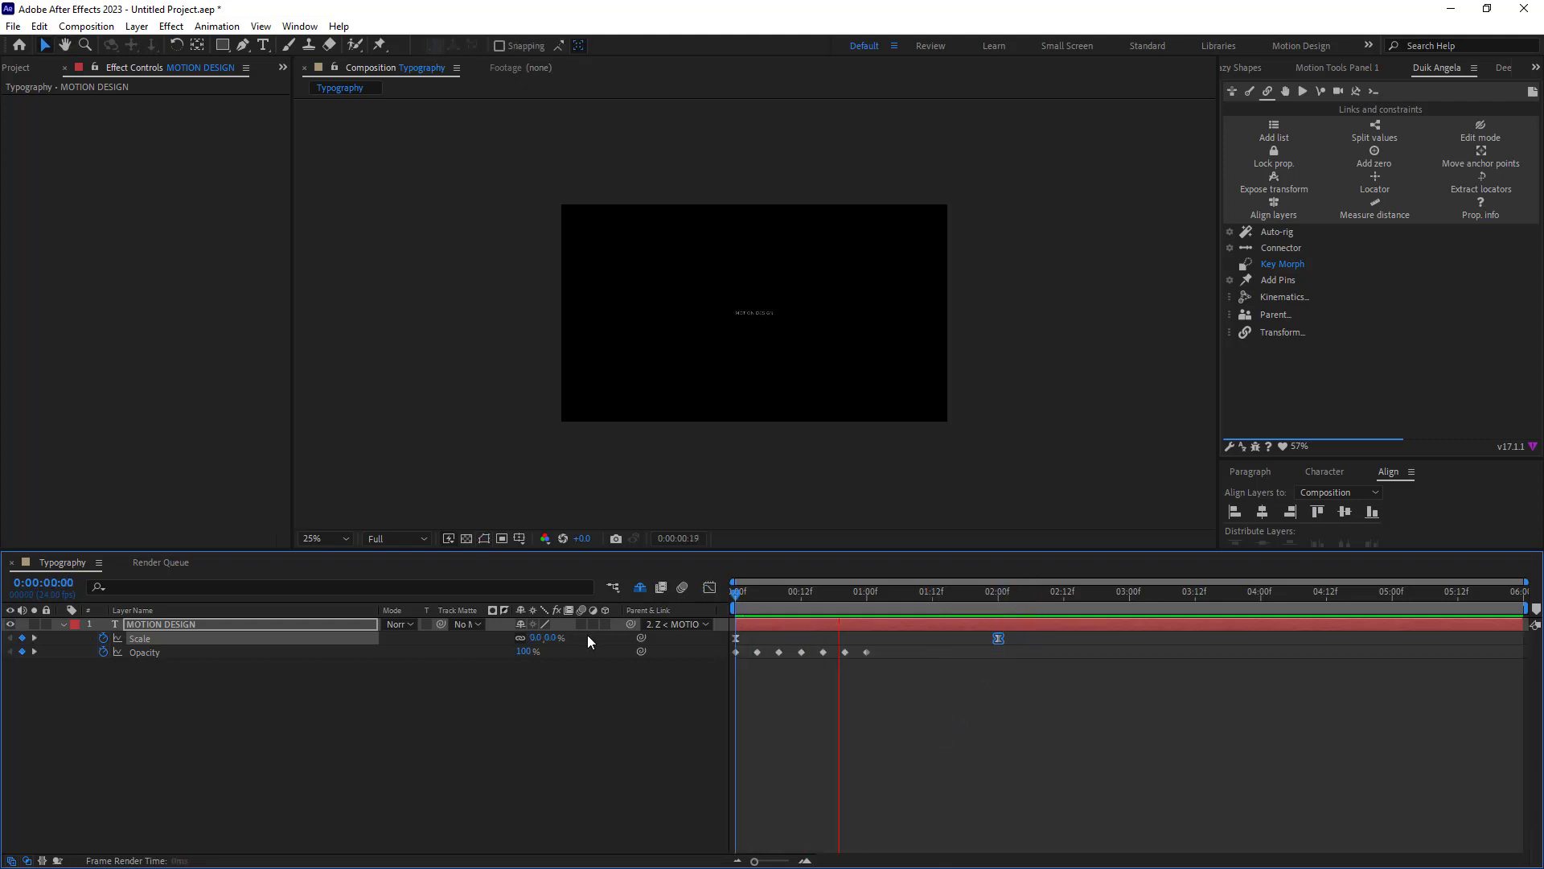
{"action": "key", "text": "space"}
Step: Duplicate MOTION DESIGN and move the copy down to position 0, 80
{"action": "left_click_drag", "start_coordinate": [1090, 592], "coordinate": [1002, 596]}
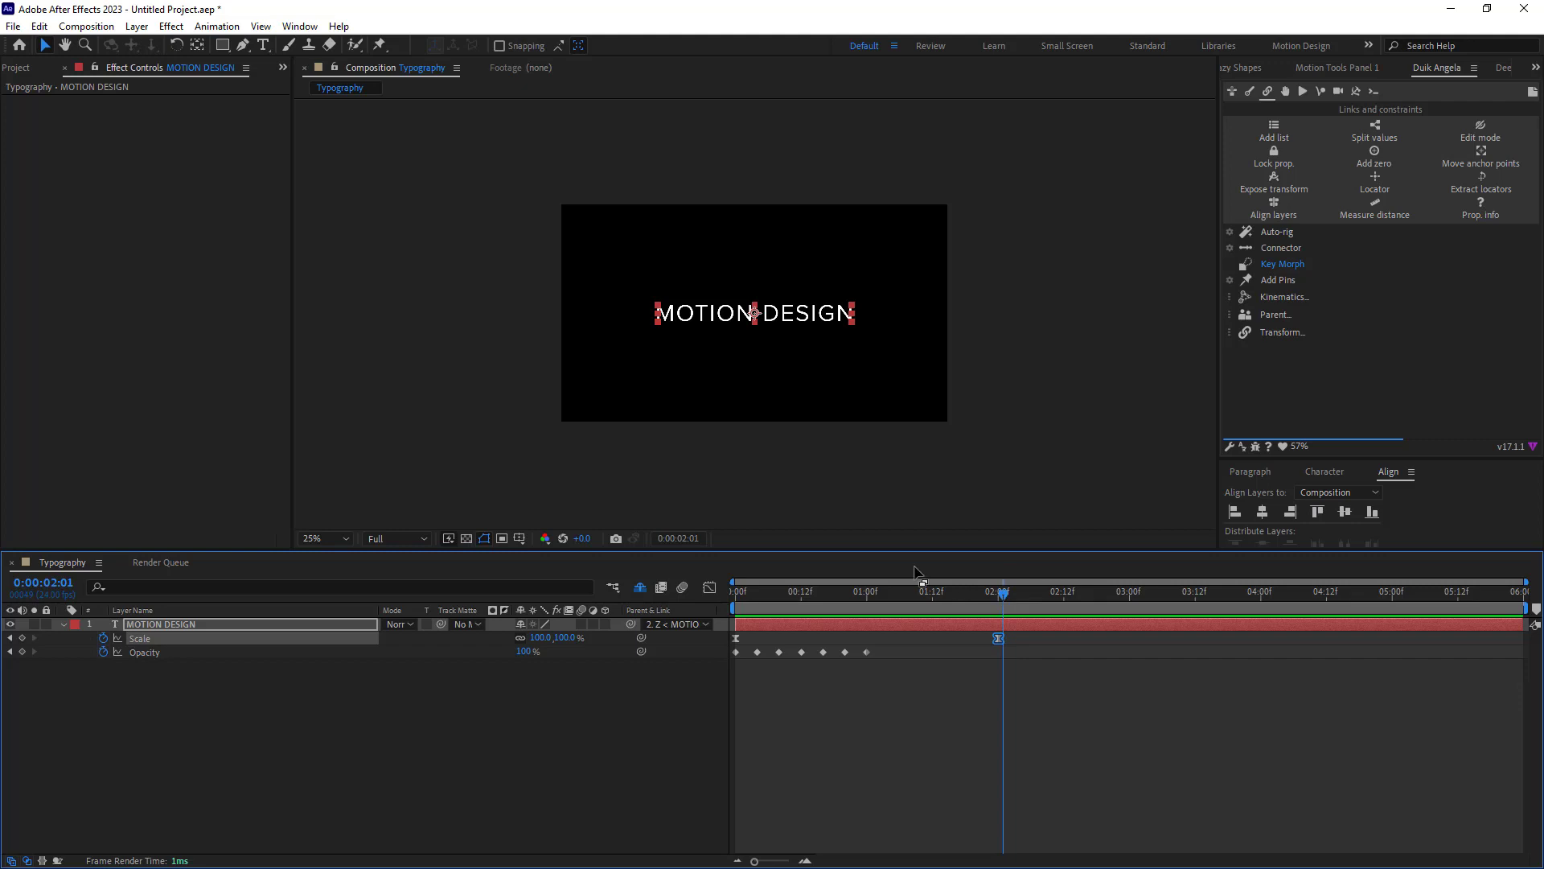
{"action": "key", "text": "ctrl+d"}
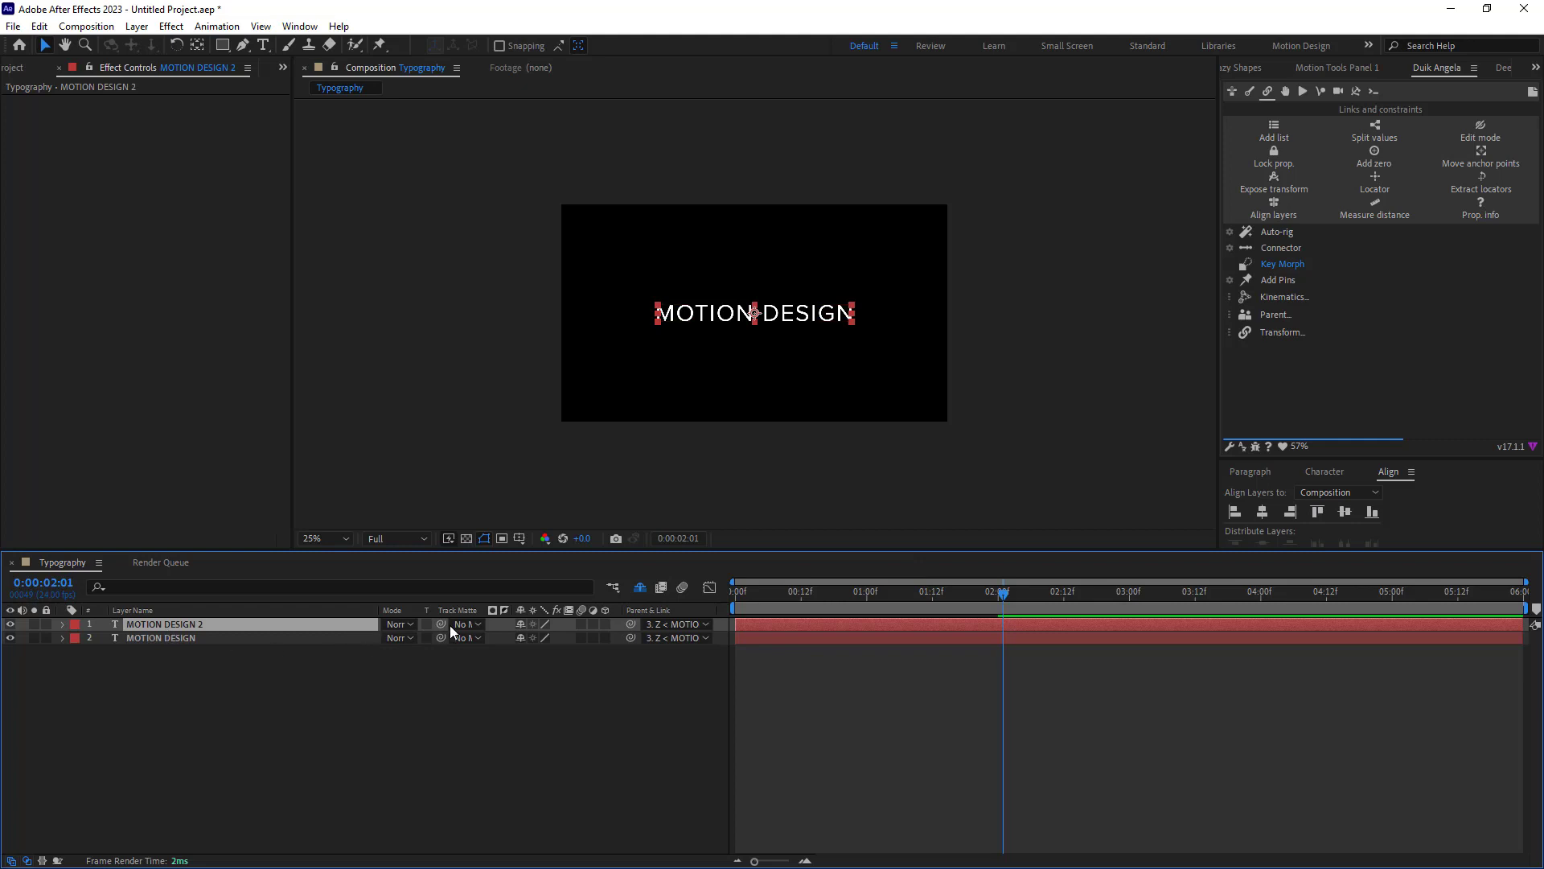
{"action": "key", "text": "p"}
{"action": "left_click", "coordinate": [537, 637]}
{"action": "type", "text": "89"}
{"action": "key", "text": "Return"}
{"action": "key", "text": "Up"}
{"action": "key", "text": "Up"}
{"action": "key", "text": "Up"}
{"action": "key", "text": "Up"}
{"action": "key", "text": "Up"}
{"action": "key", "text": "Up"}
{"action": "key", "text": "Up"}
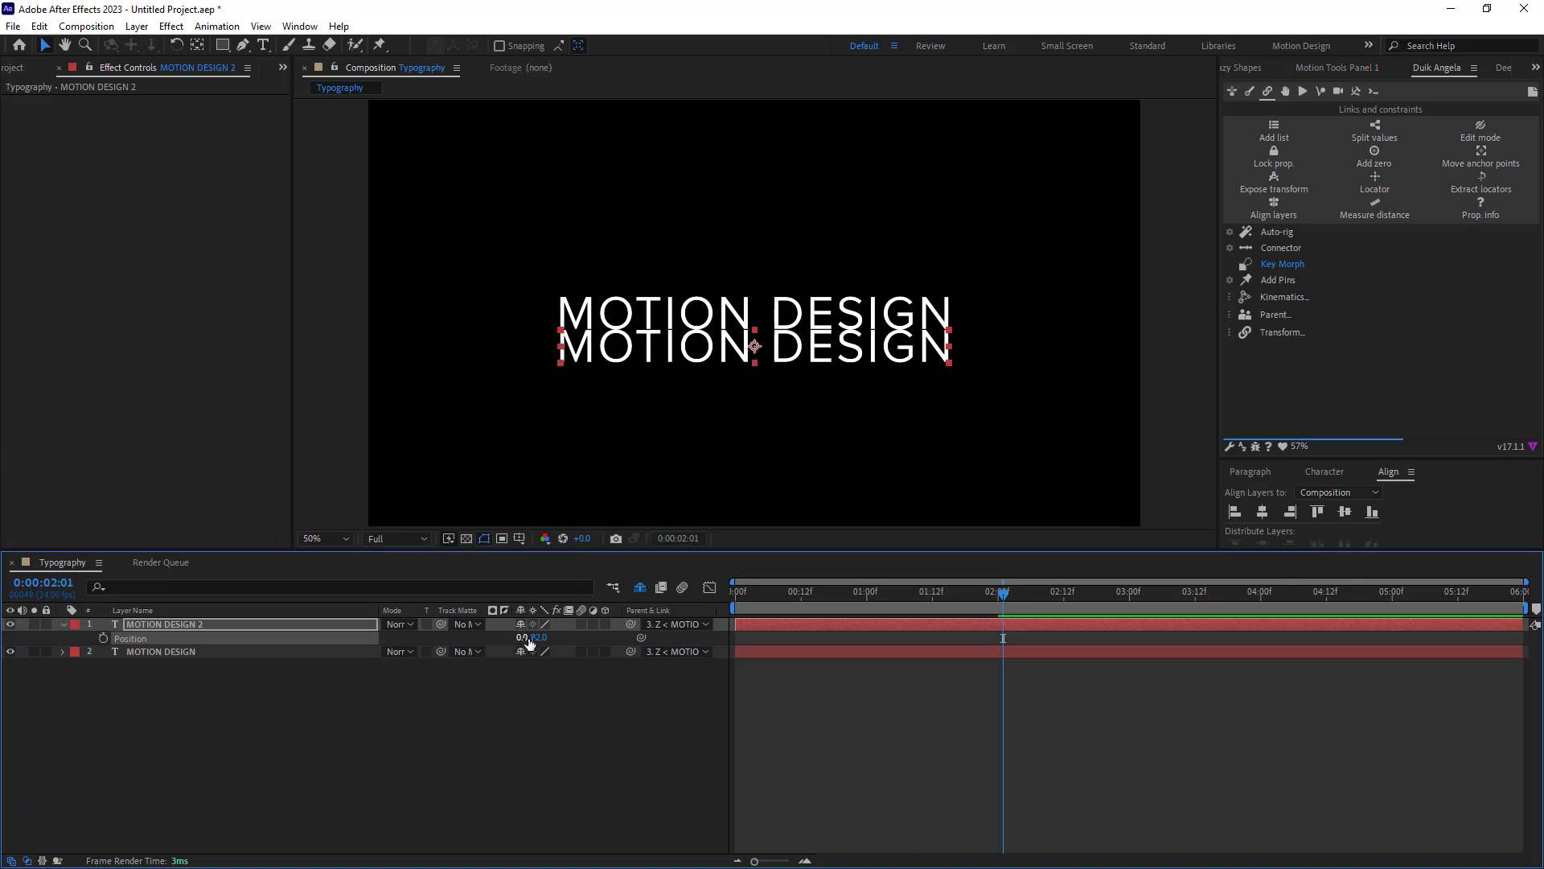
{"action": "type", "text": "0"}
{"action": "key", "text": "Return"}
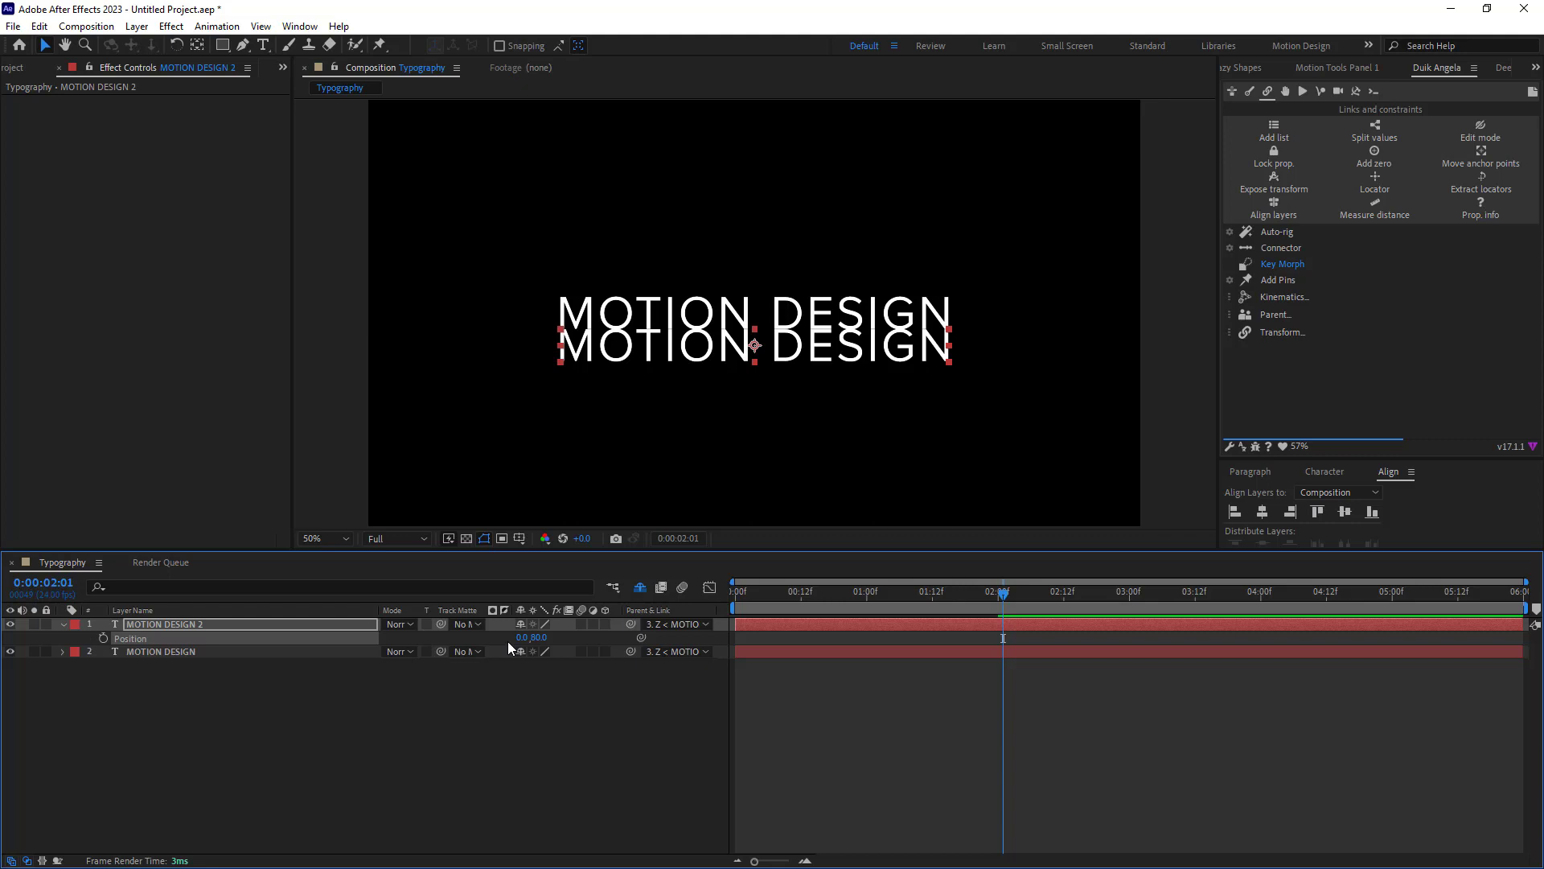
Step: Rename the duplicate text layer Bottom_Fill
{"action": "key", "text": "Return"}
{"action": "type", "text": "Bottom"}
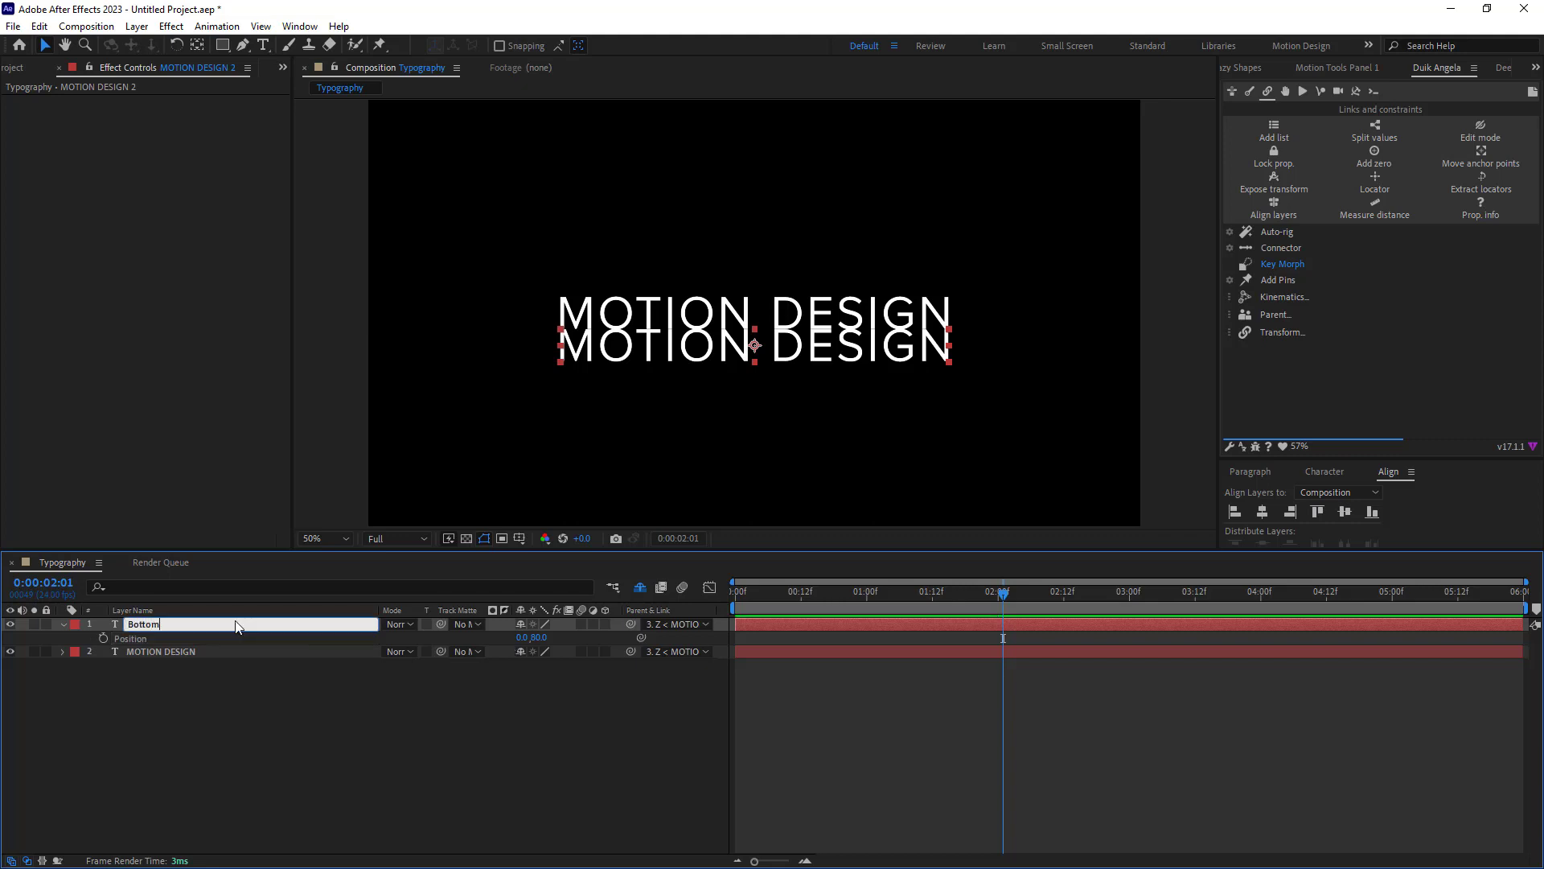
{"action": "type", "text": "_Fill"}
{"action": "key", "text": "Return"}
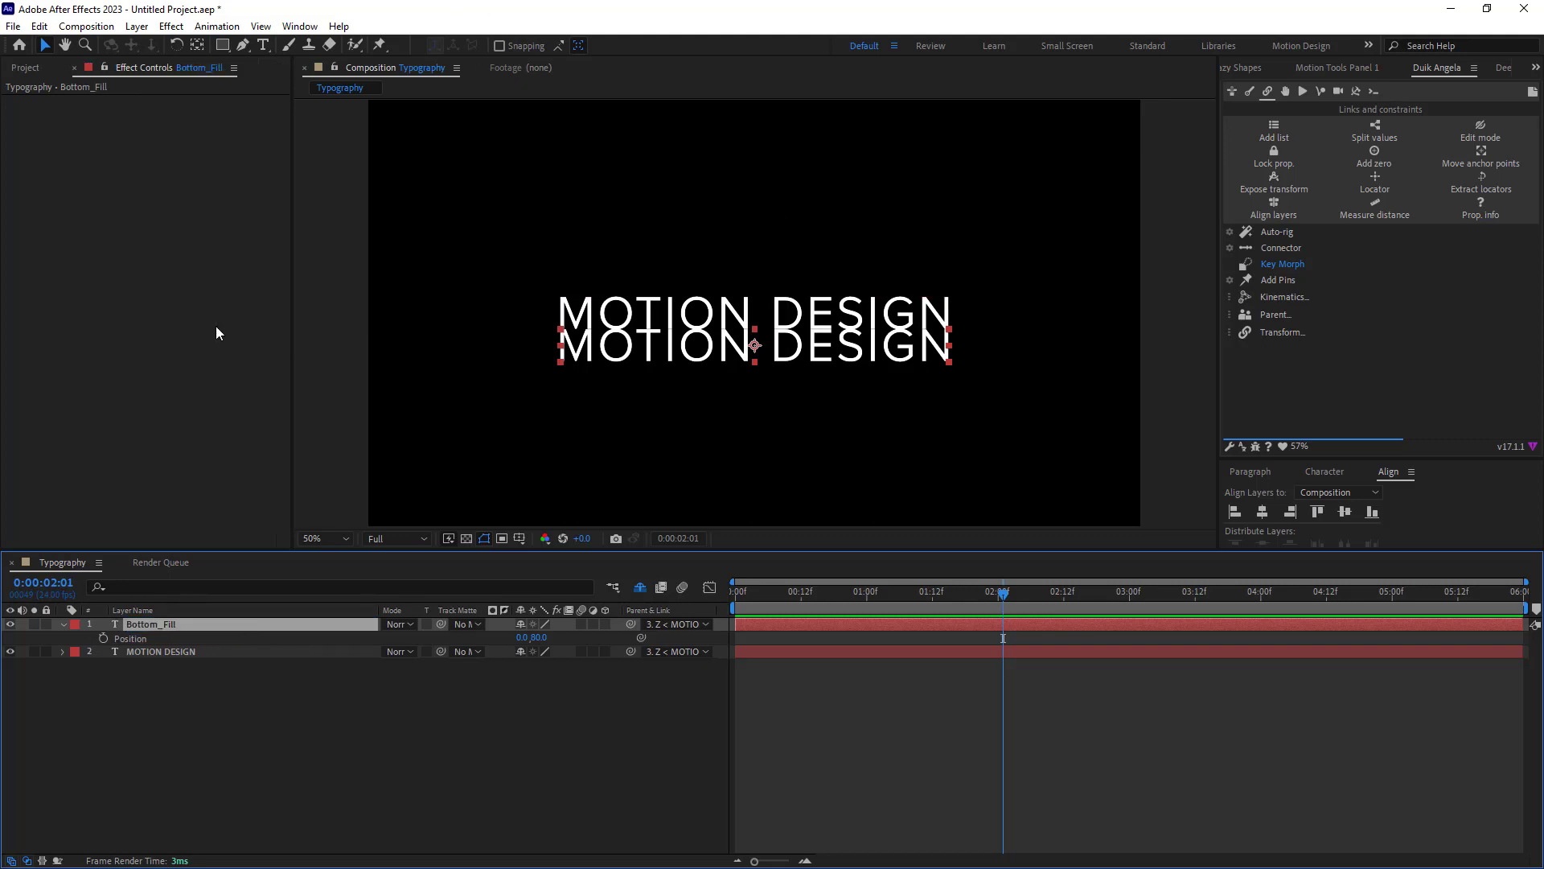
Step: Draw a rectangular Mask 1 on Bottom_Fill around its lower text copy
{"action": "left_click", "coordinate": [221, 44]}
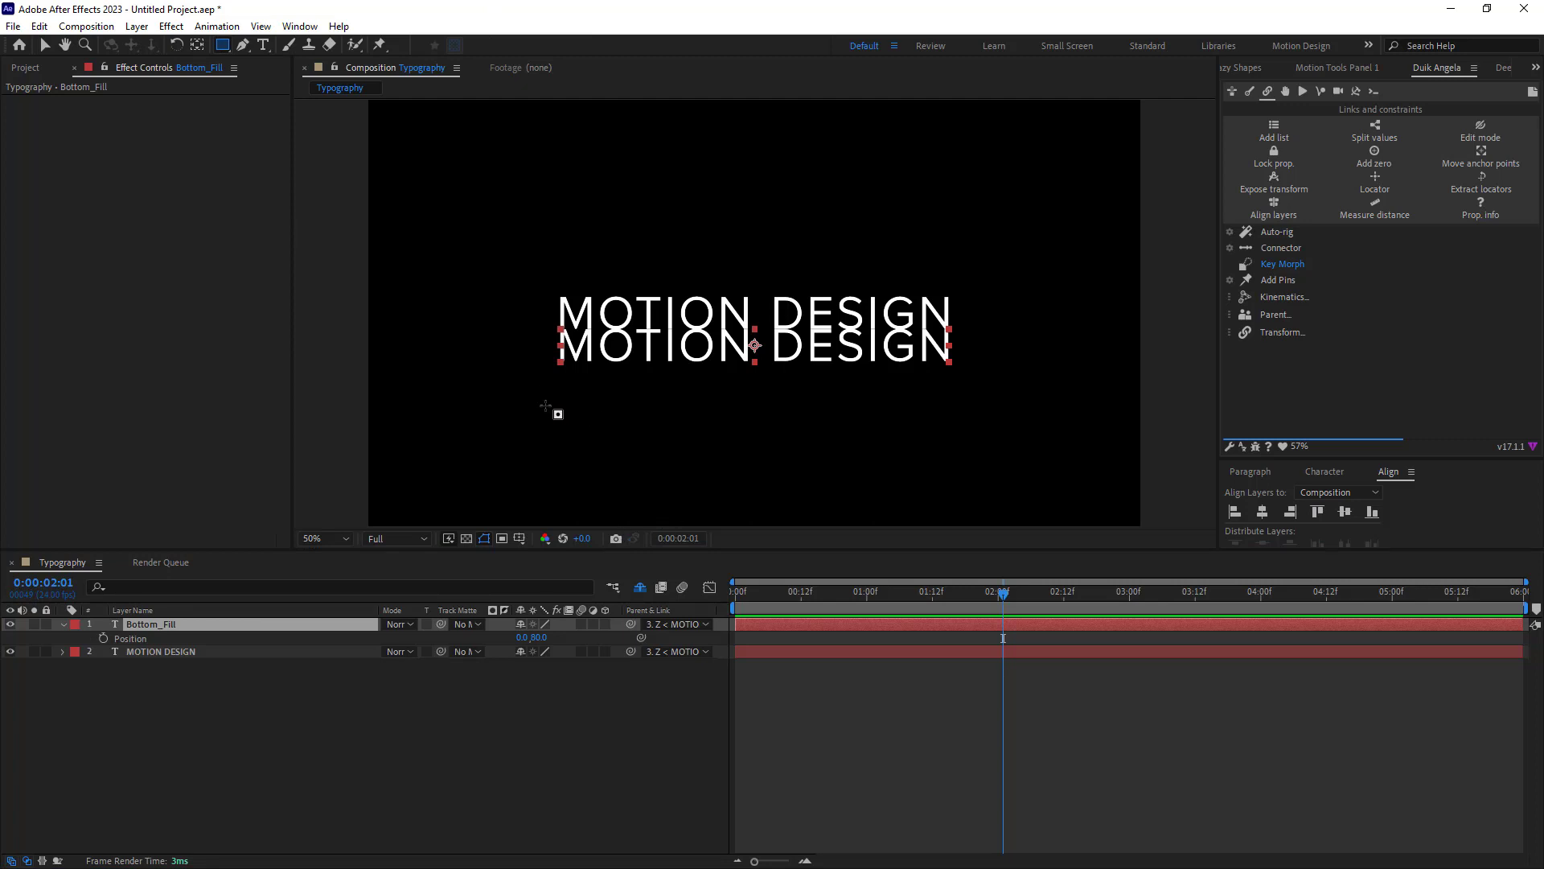
{"action": "left_click_drag", "start_coordinate": [531, 396], "coordinate": [999, 344]}
{"action": "left_click", "coordinate": [577, 777]}
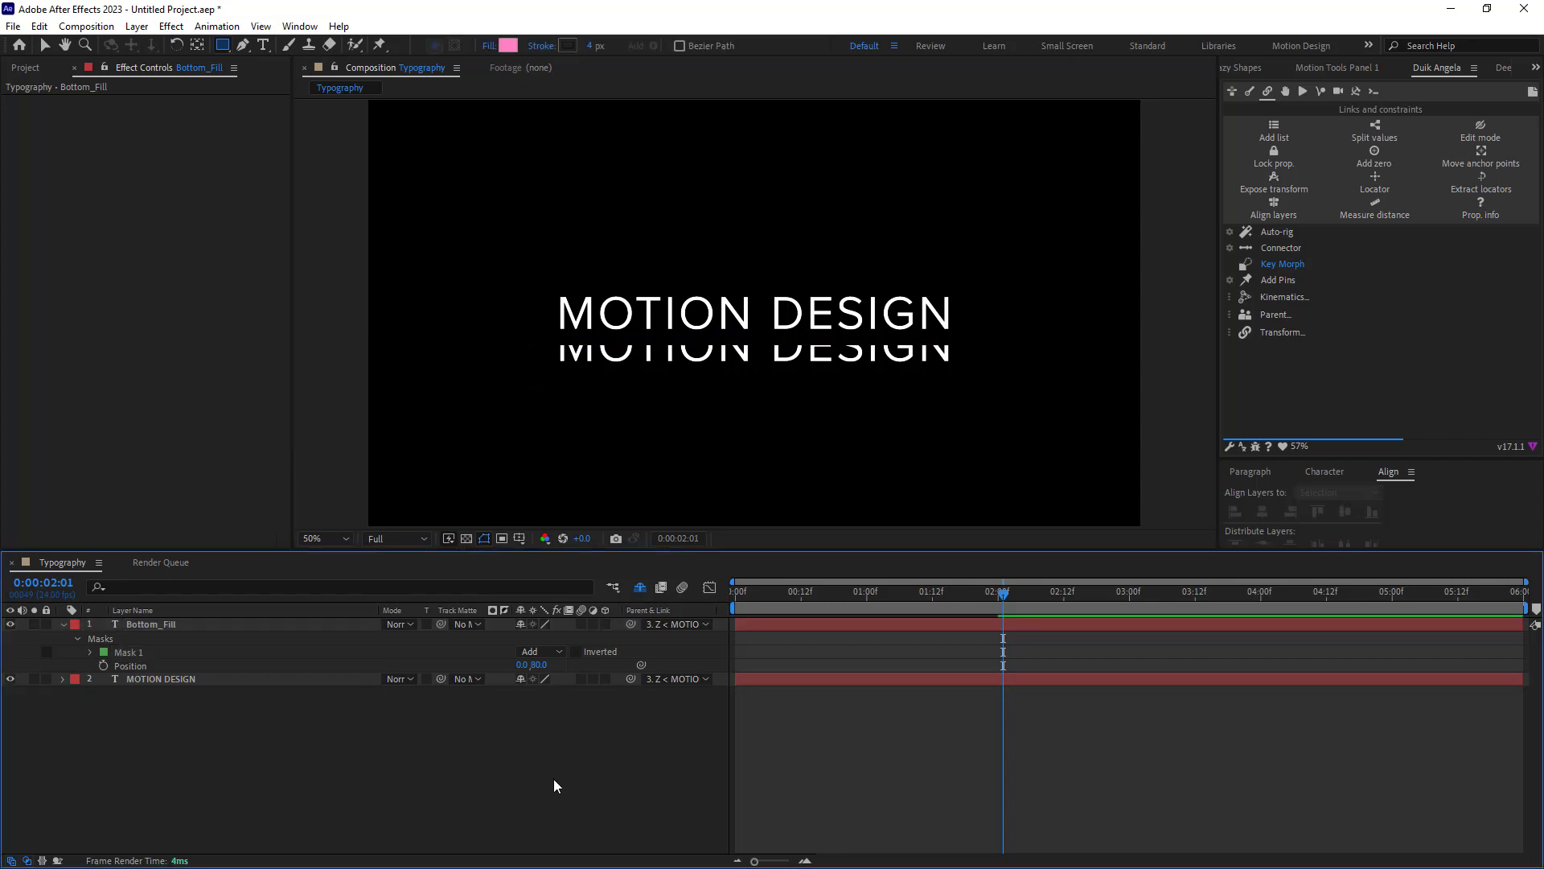
{"action": "left_click", "coordinate": [259, 682]}
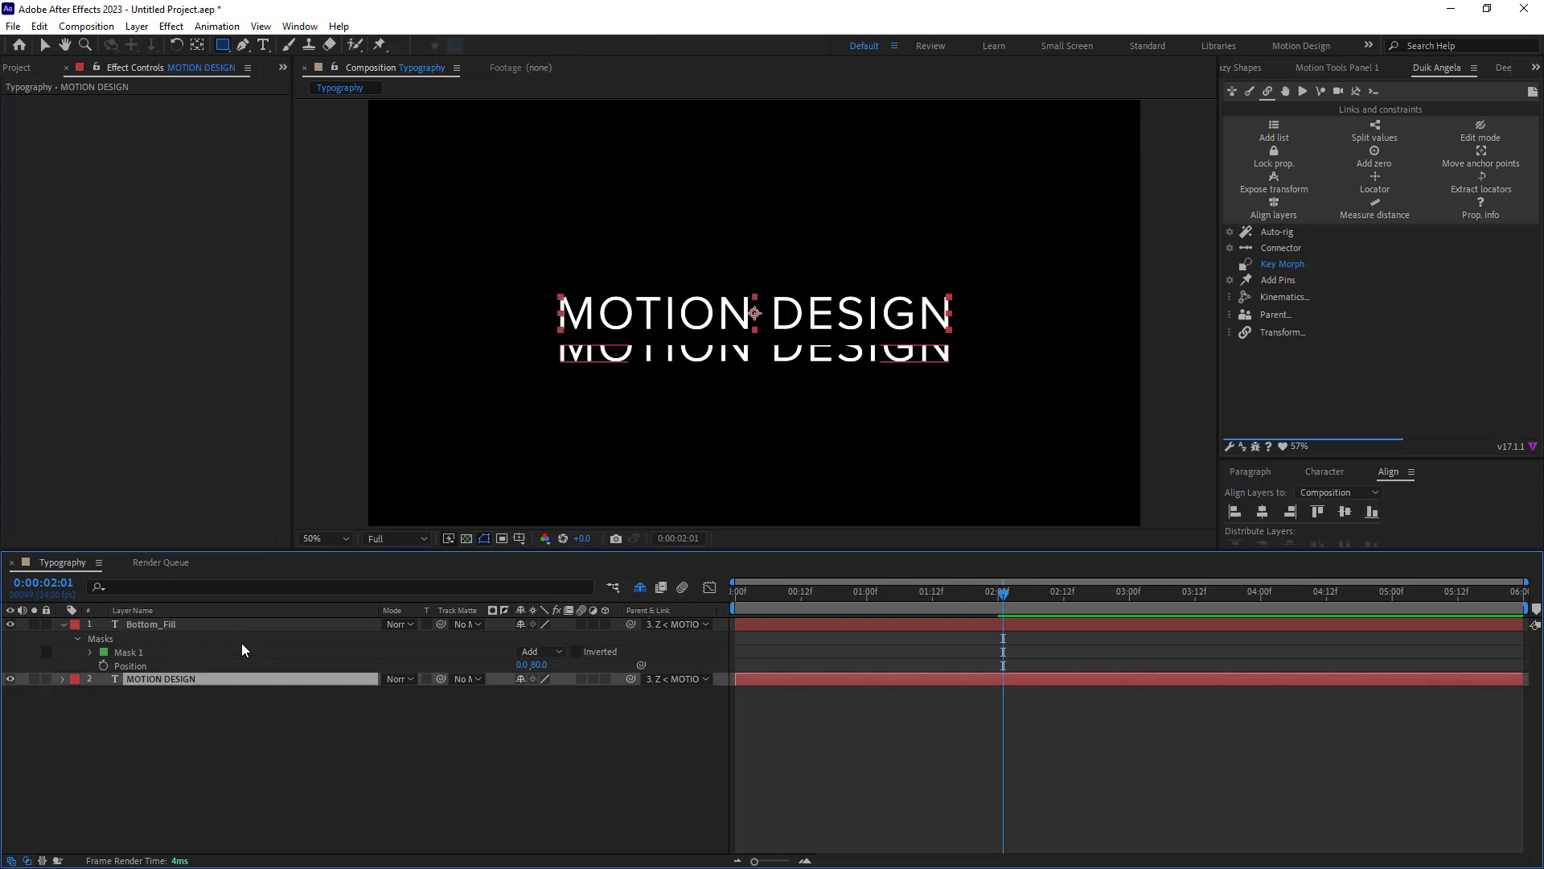
{"action": "left_click", "coordinate": [235, 638]}
Step: Set Bottom_Fill's Y position to 40 and remove its copied Scale and Opacity keyframes
{"action": "key", "text": "u"}
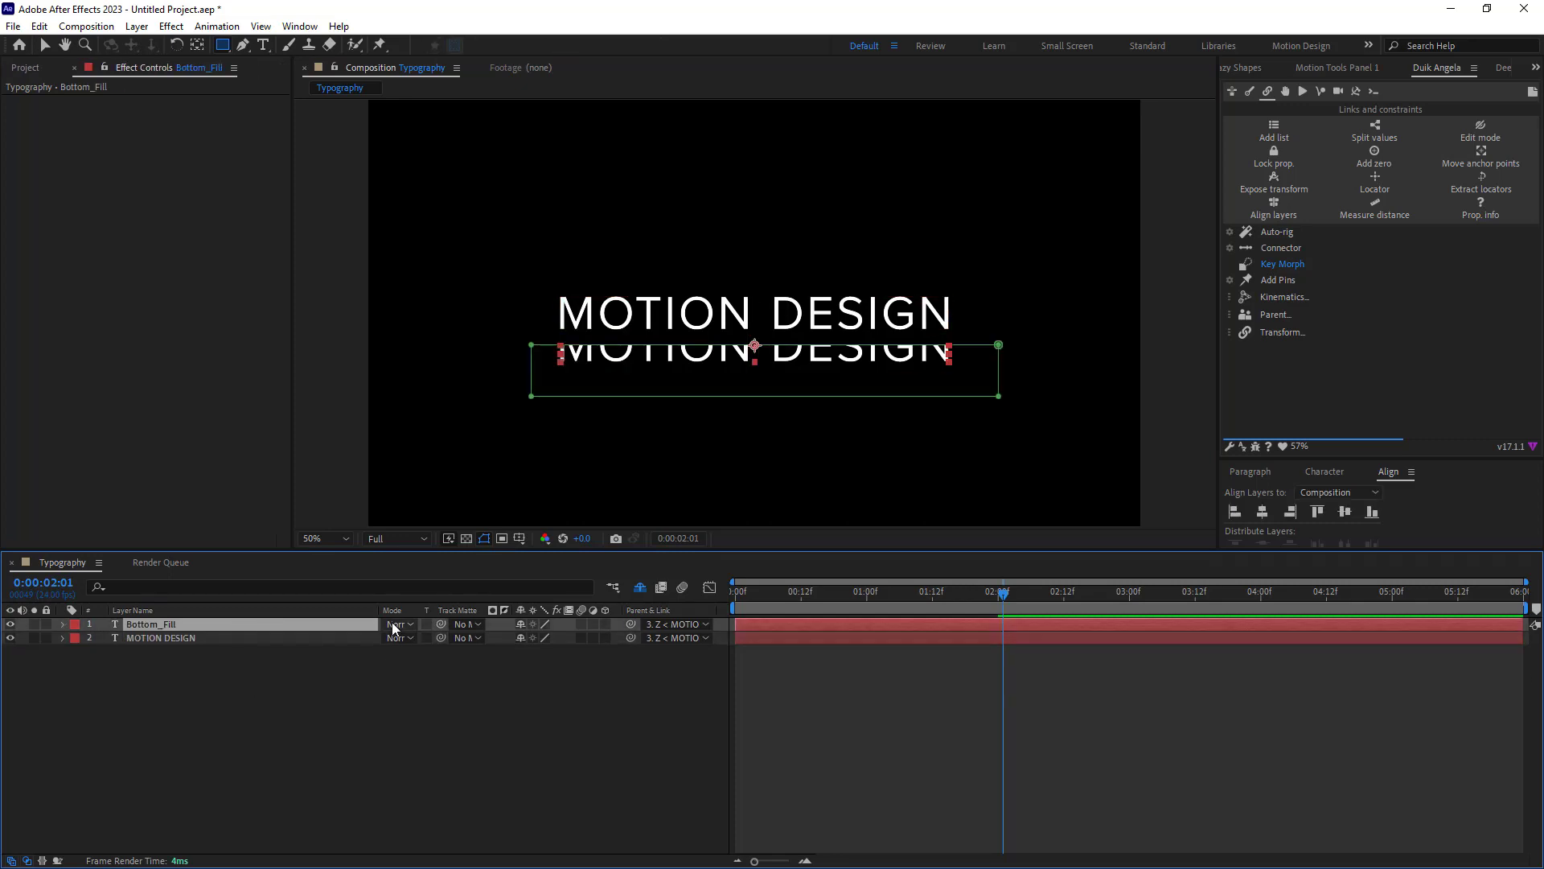
{"action": "key", "text": "p"}
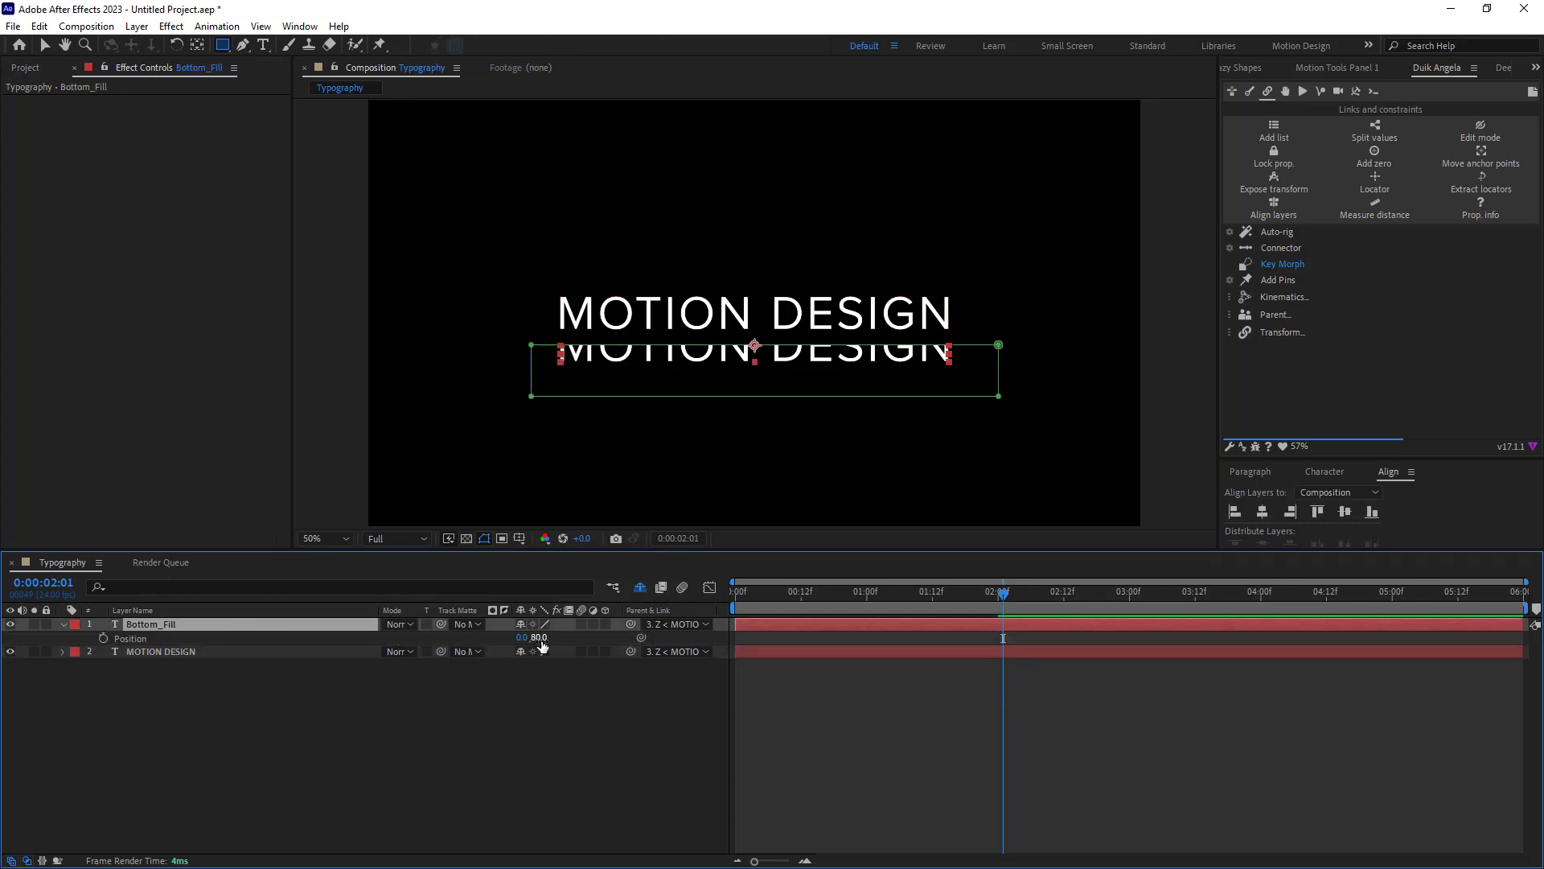
{"action": "left_click", "coordinate": [540, 638]}
{"action": "type", "text": "40"}
{"action": "key", "text": "Return"}
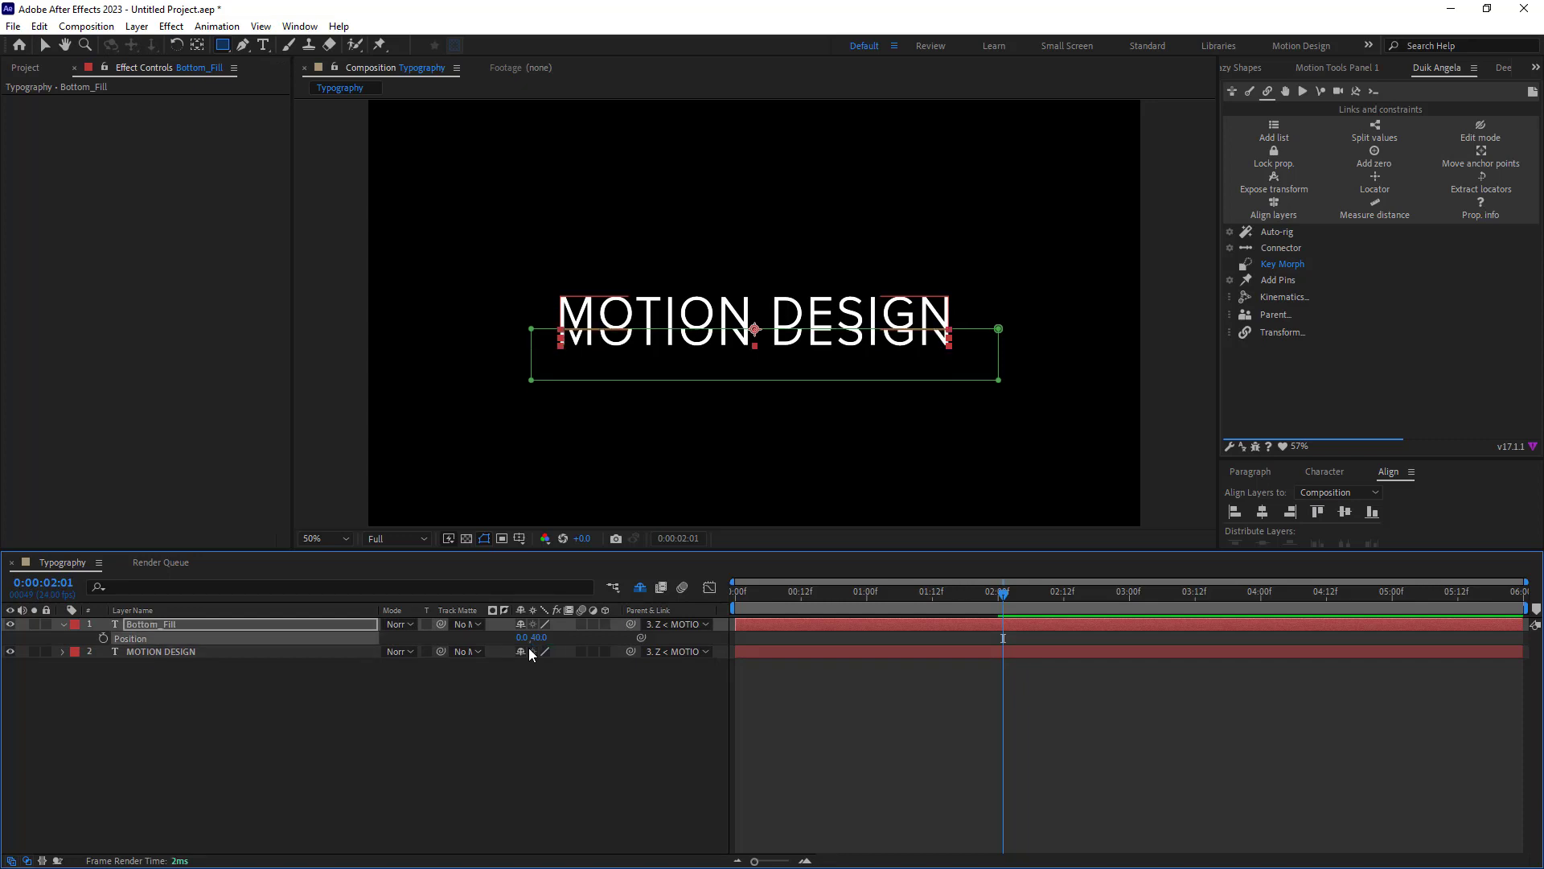
{"action": "key", "text": "slash"}
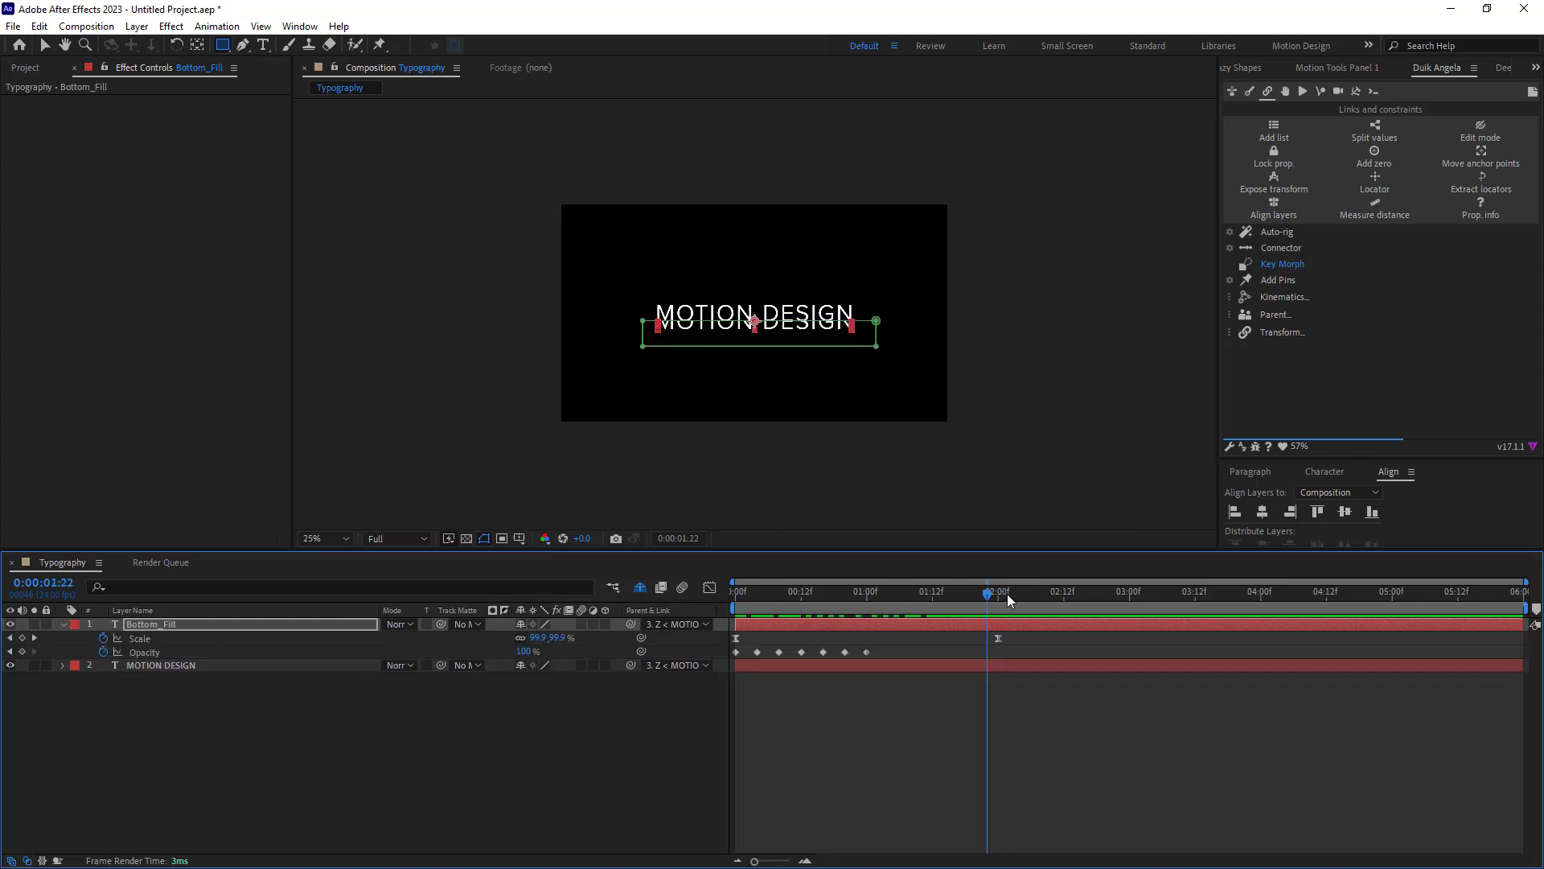
{"action": "left_click_drag", "start_coordinate": [996, 595], "coordinate": [890, 605]}
{"action": "left_click", "coordinate": [103, 638]}
{"action": "left_click", "coordinate": [103, 652]}
{"action": "scroll", "coordinate": [703, 386], "scroll_direction": "up", "scroll_amount": 3}
{"action": "scroll", "coordinate": [708, 397], "scroll_direction": "down", "scroll_amount": 2}
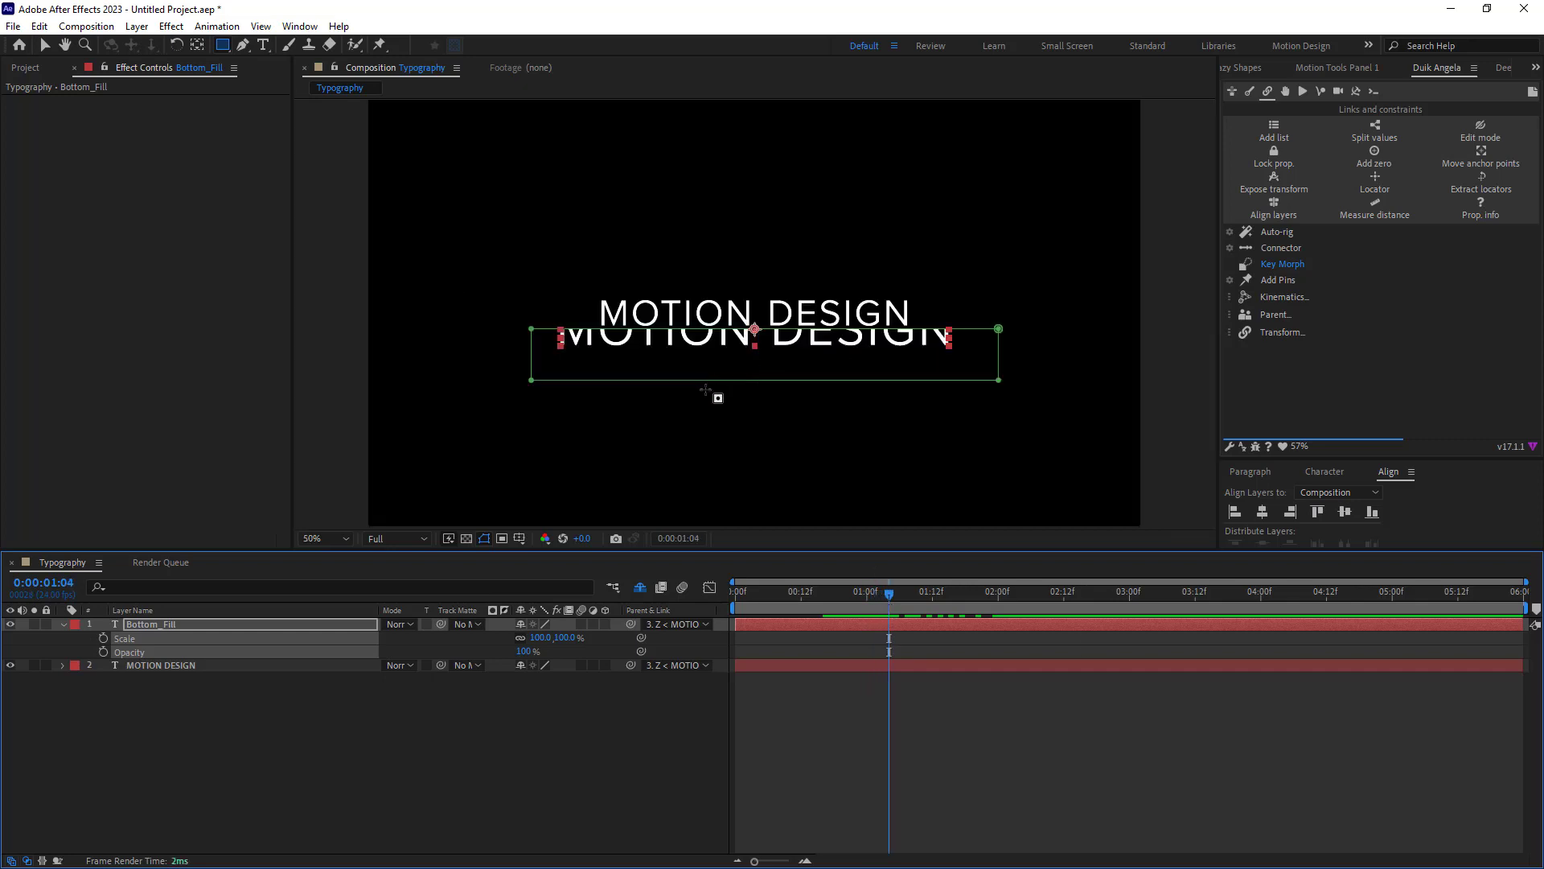
{"action": "left_click", "coordinate": [159, 625]}
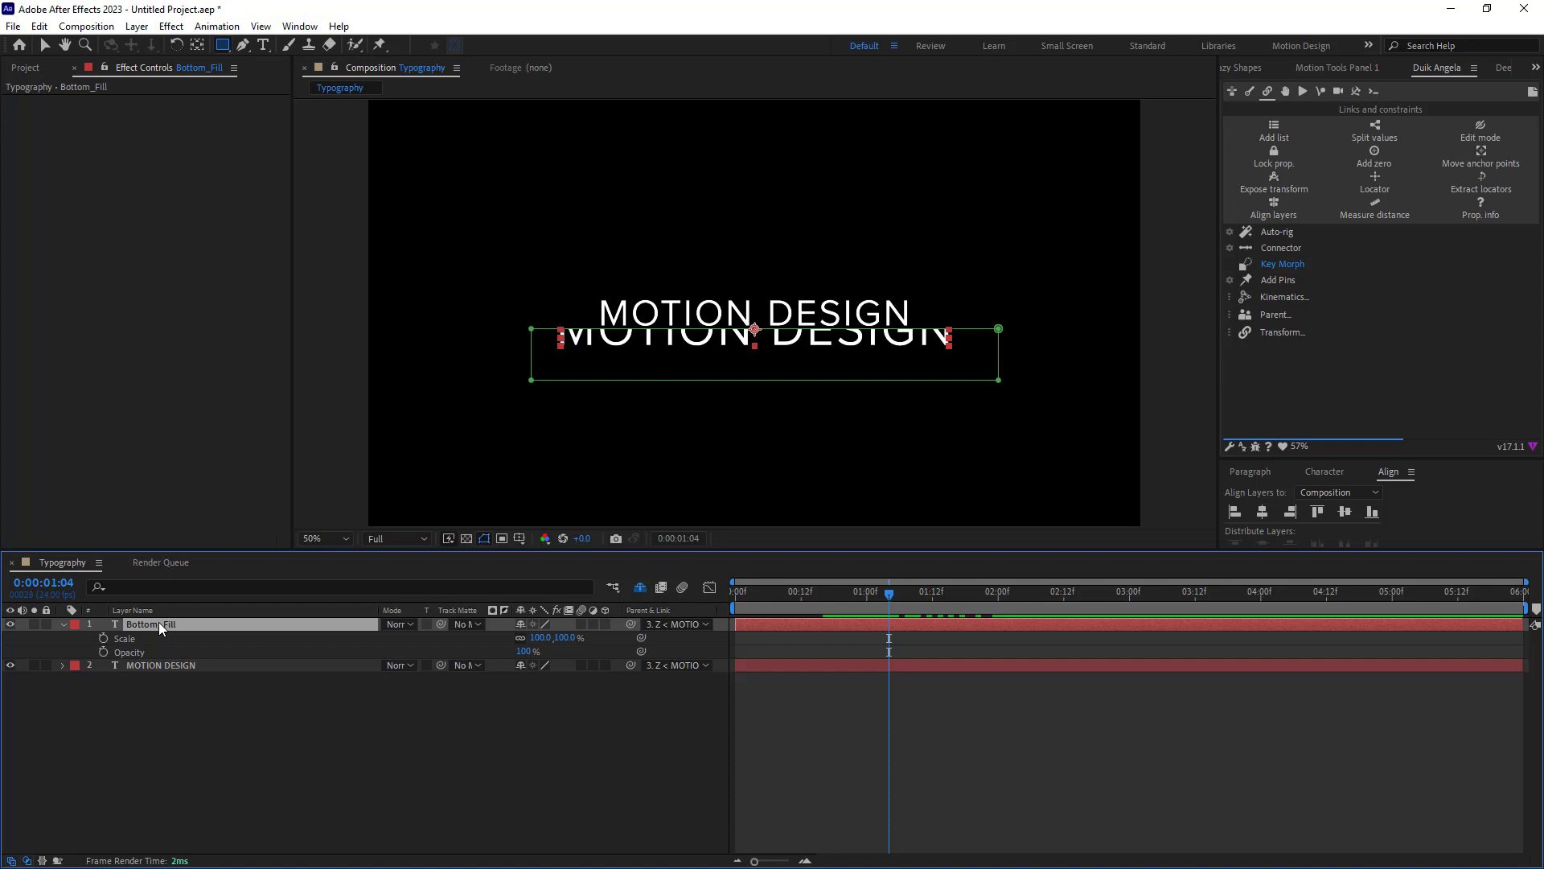
Step: Trim Bottom_Fill to 1:04–1:08, with Opacity keyed 0% at 1:04 and 100% at 1:06
{"action": "key", "text": "alt+bracketleft"}
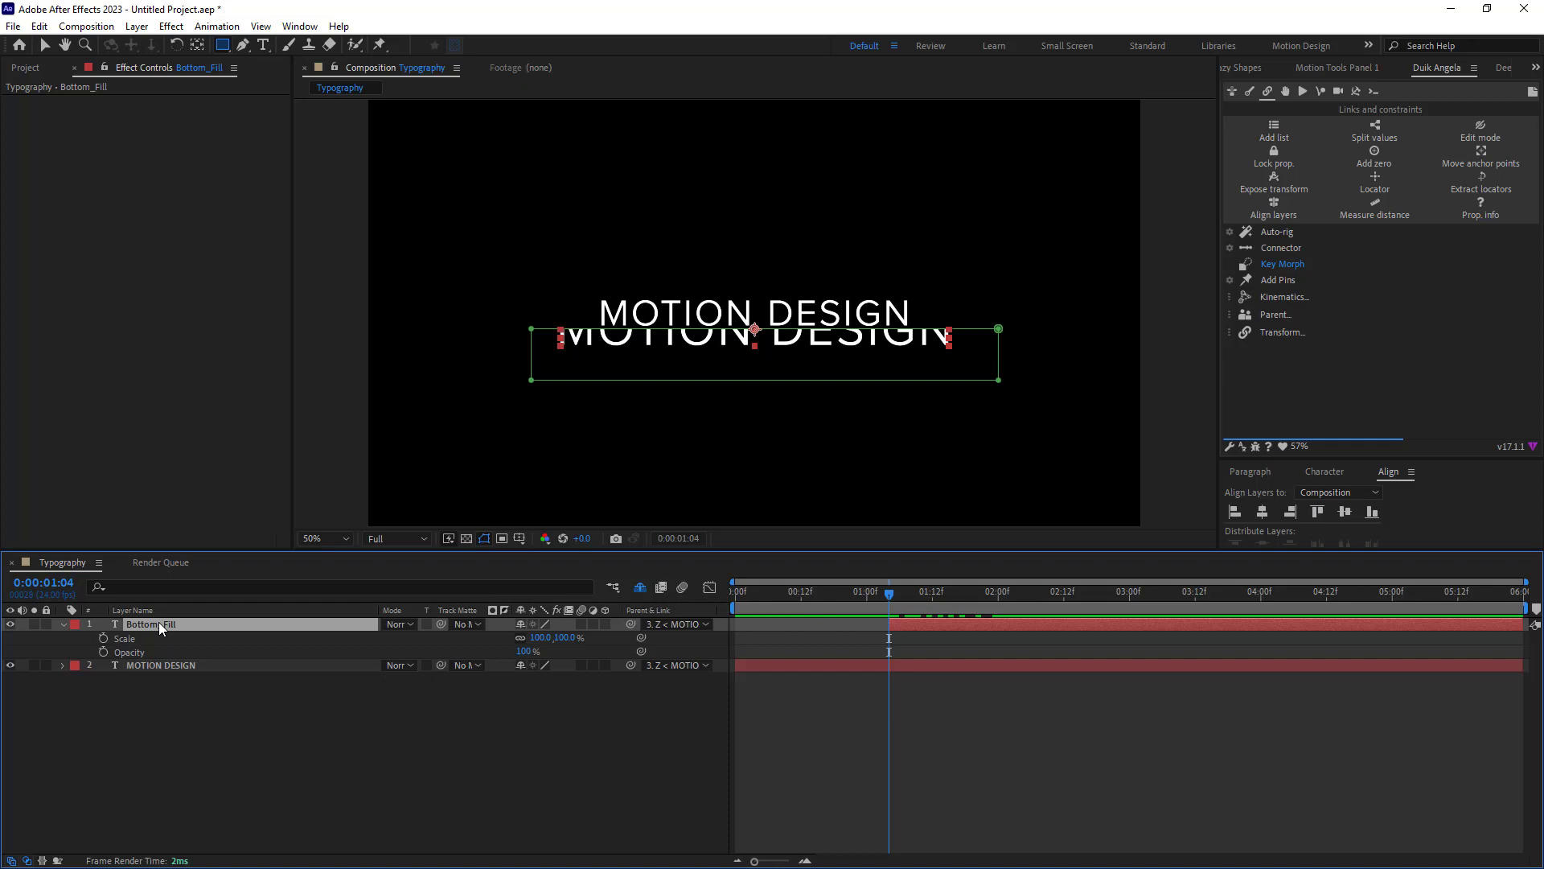
{"action": "key", "text": "t"}
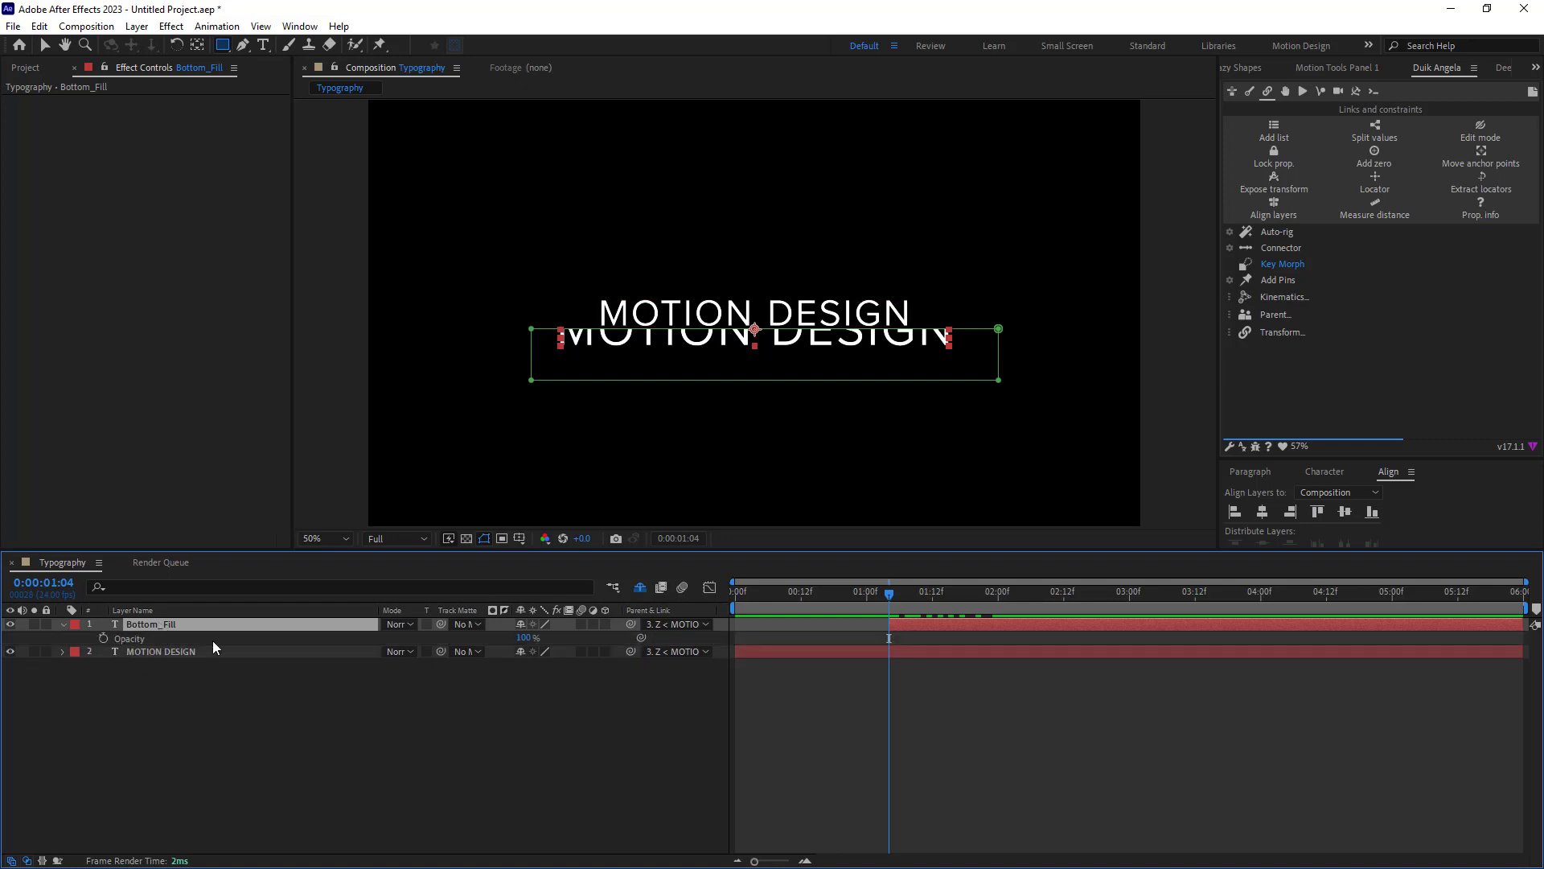
{"action": "left_click", "coordinate": [104, 638]}
{"action": "left_click_drag", "start_coordinate": [523, 637], "coordinate": [0, 485]}
{"action": "key", "text": "Page_Down"}
{"action": "key", "text": "Page_Down"}
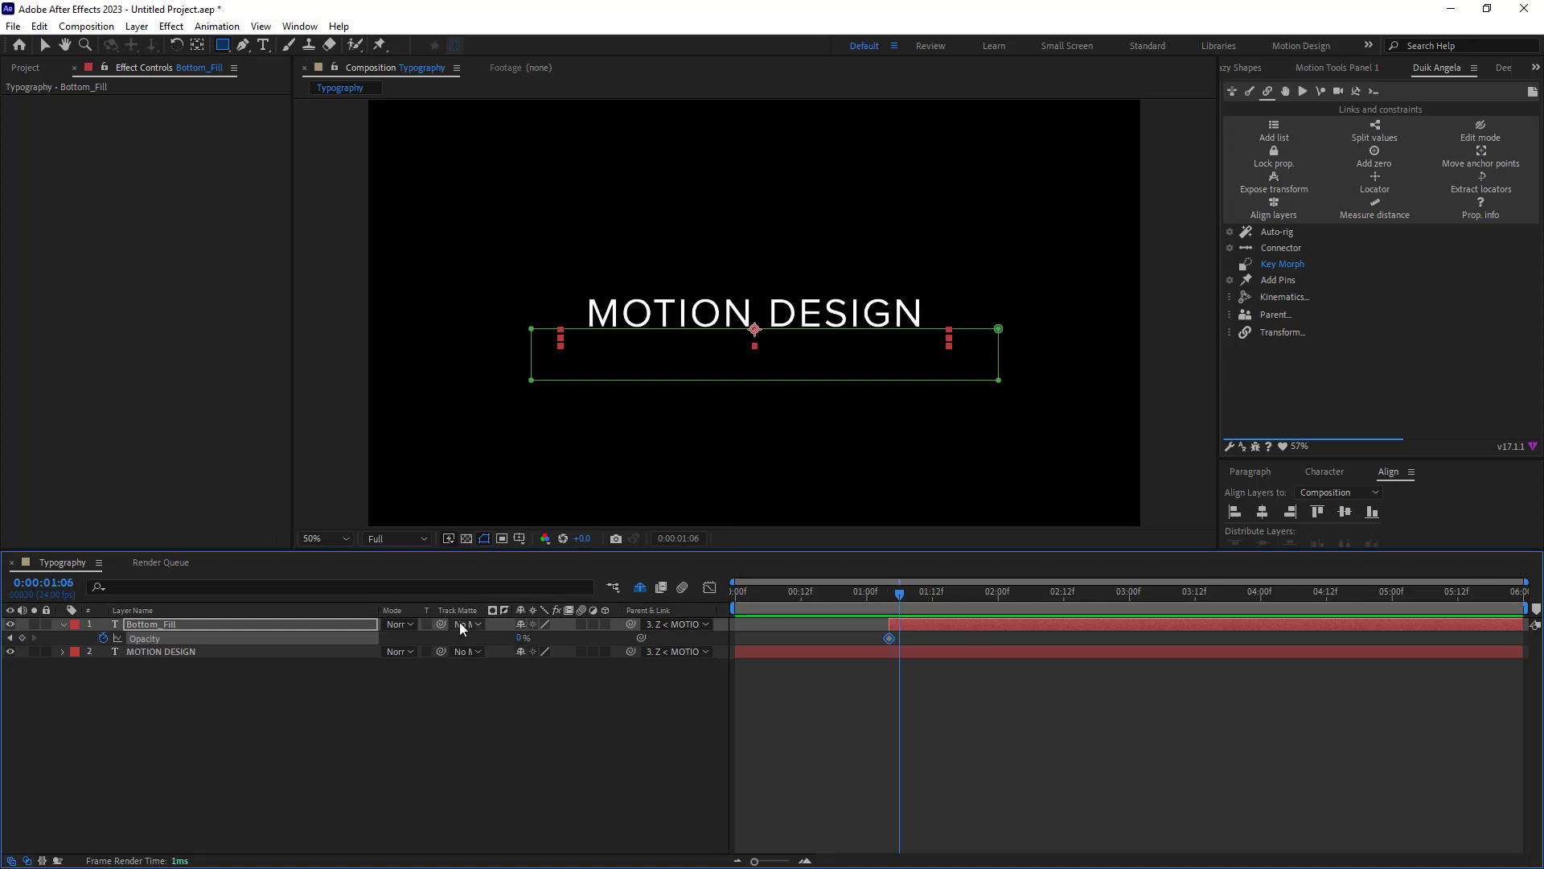
{"action": "left_click_drag", "start_coordinate": [523, 637], "coordinate": [832, 581]}
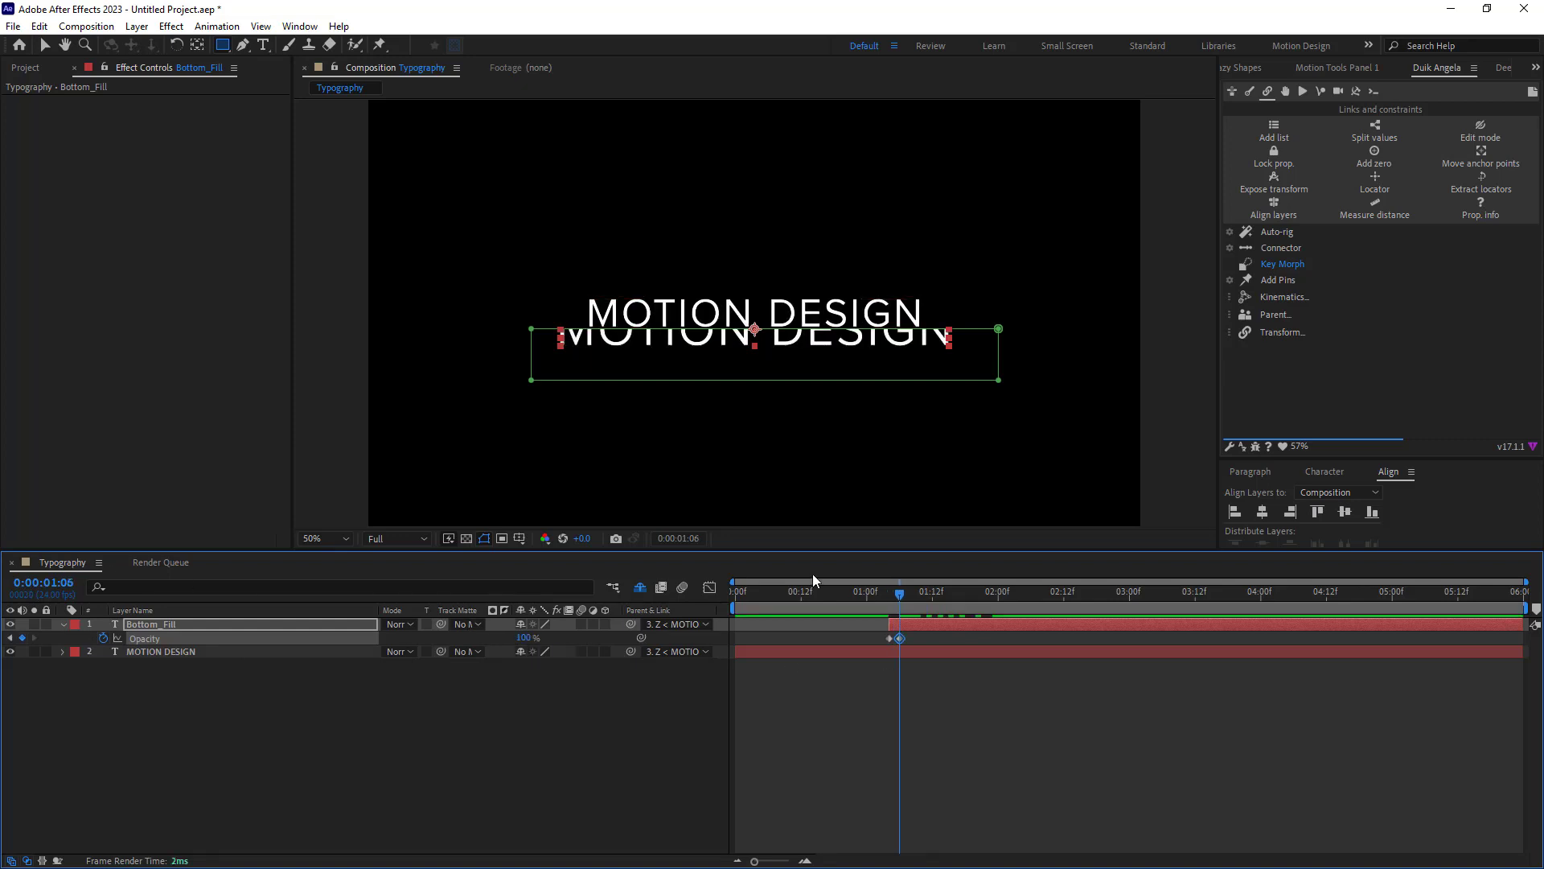
{"action": "key", "text": "Page_Down"}
{"action": "key", "text": "Page_Down"}
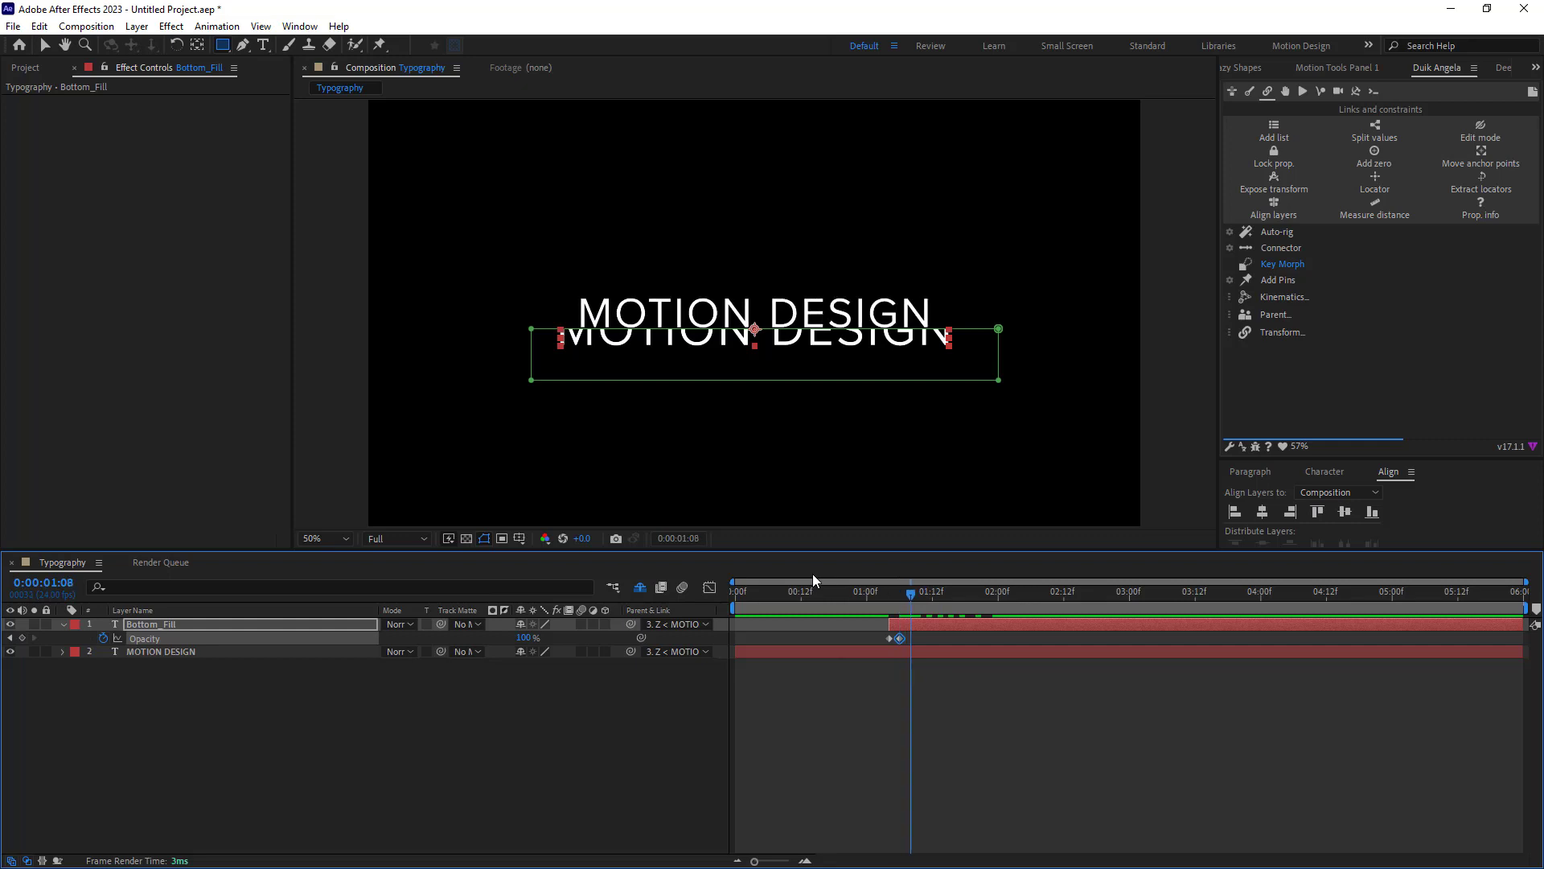
{"action": "key", "text": "alt+bracketright"}
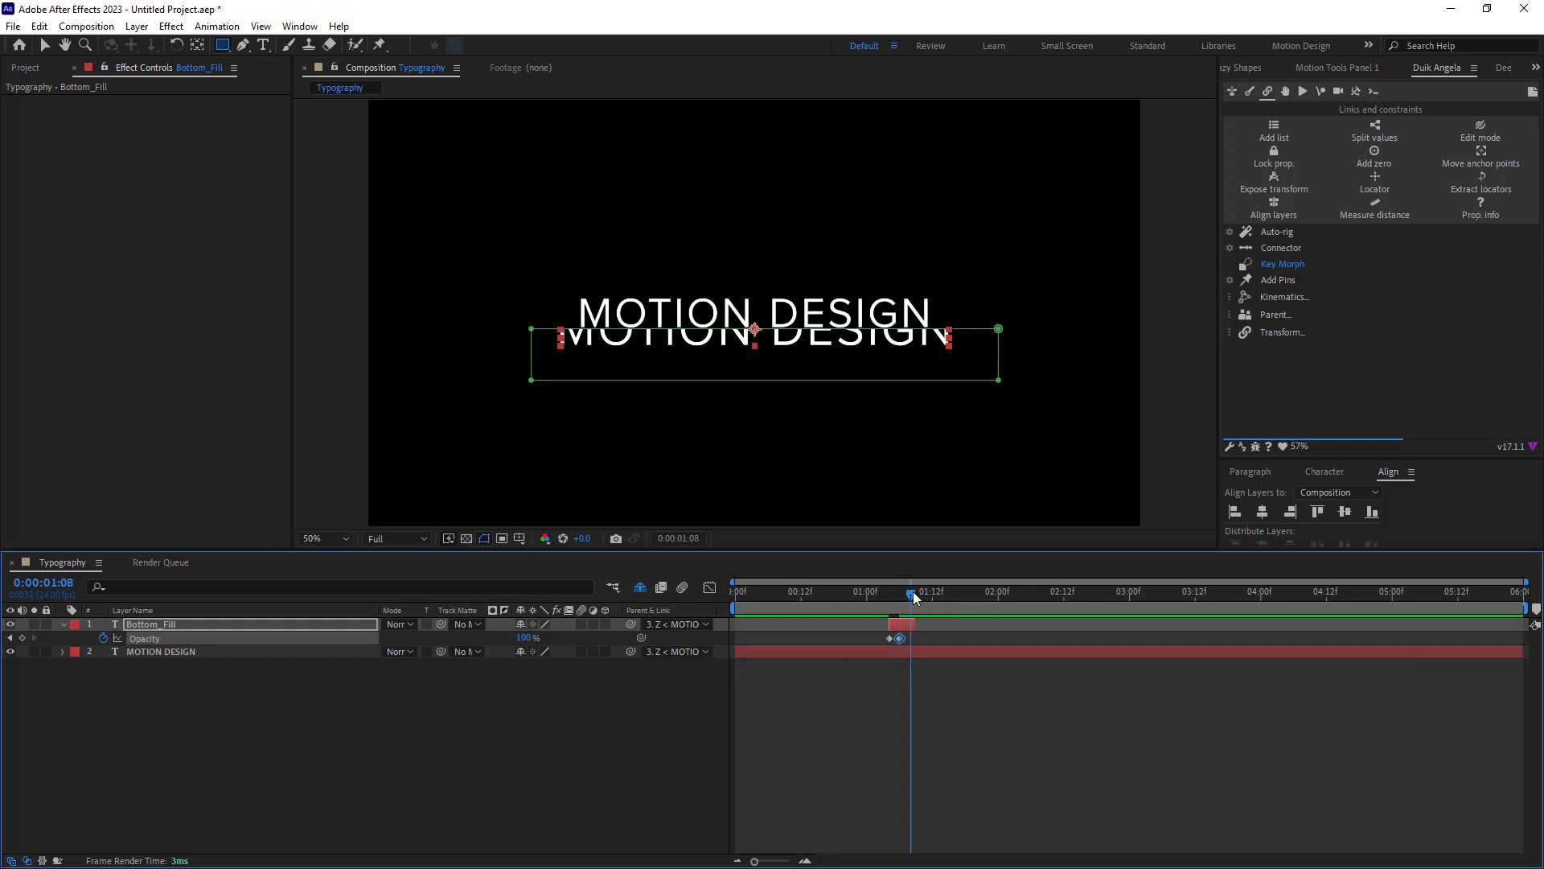
Step: Duplicate Bottom_Fill as Bottom_Fill 2, shift it later in time, and set its Y position to 80
{"action": "mouse_move", "coordinate": [914, 591]}
{"action": "left_mouse_down"}
{"action": "mouse_move", "coordinate": [867, 592]}
{"action": "mouse_move", "coordinate": [921, 605]}
{"action": "left_mouse_up"}
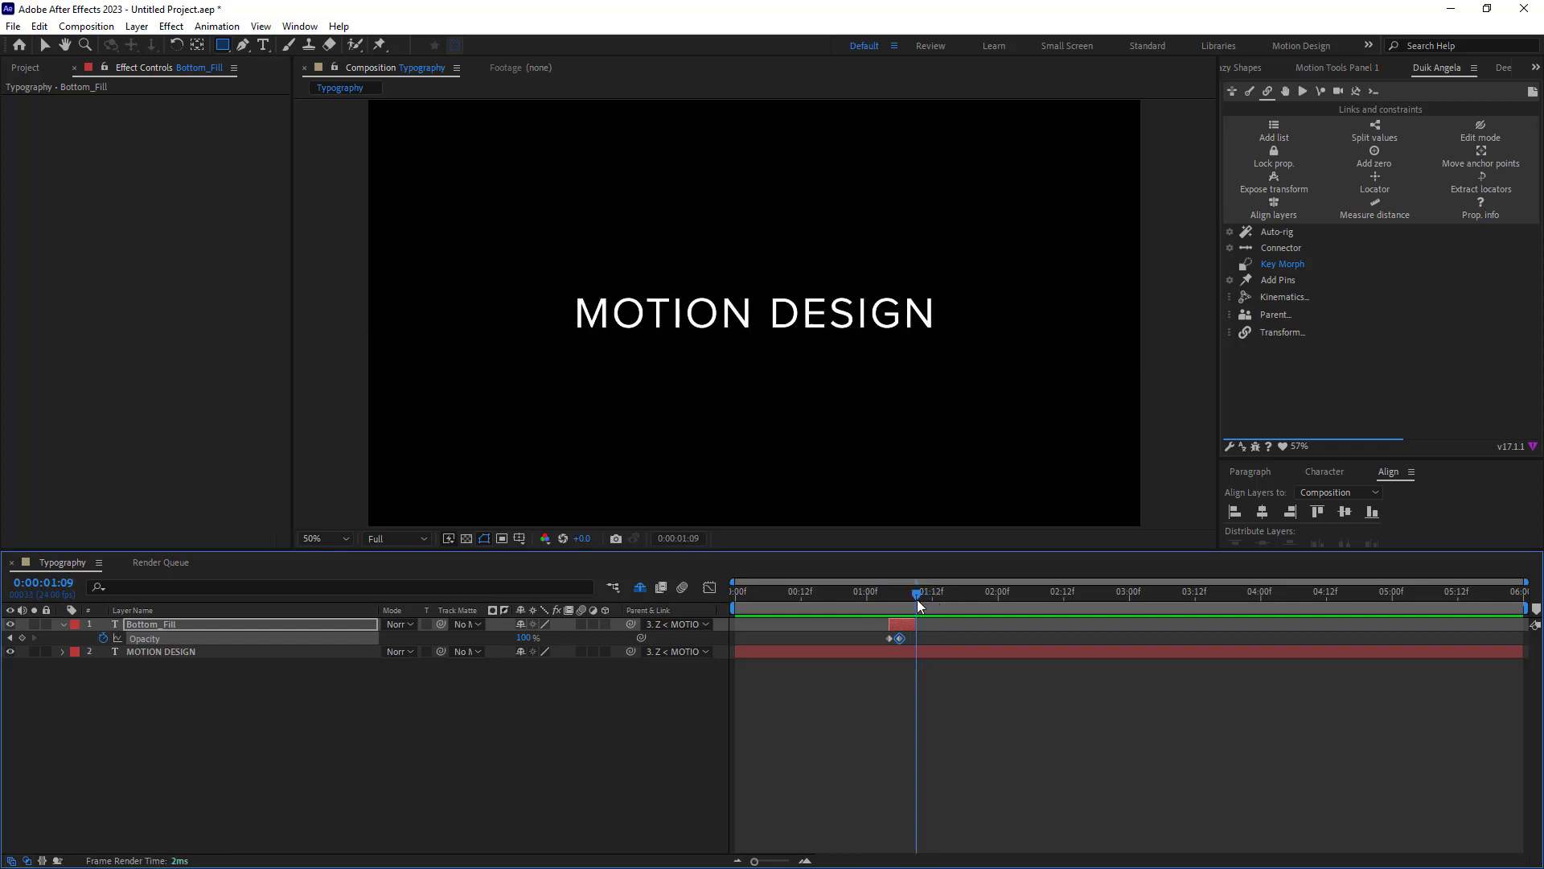
{"action": "key", "text": "ctrl+d"}
{"action": "left_click_drag", "start_coordinate": [908, 631], "coordinate": [928, 624]}
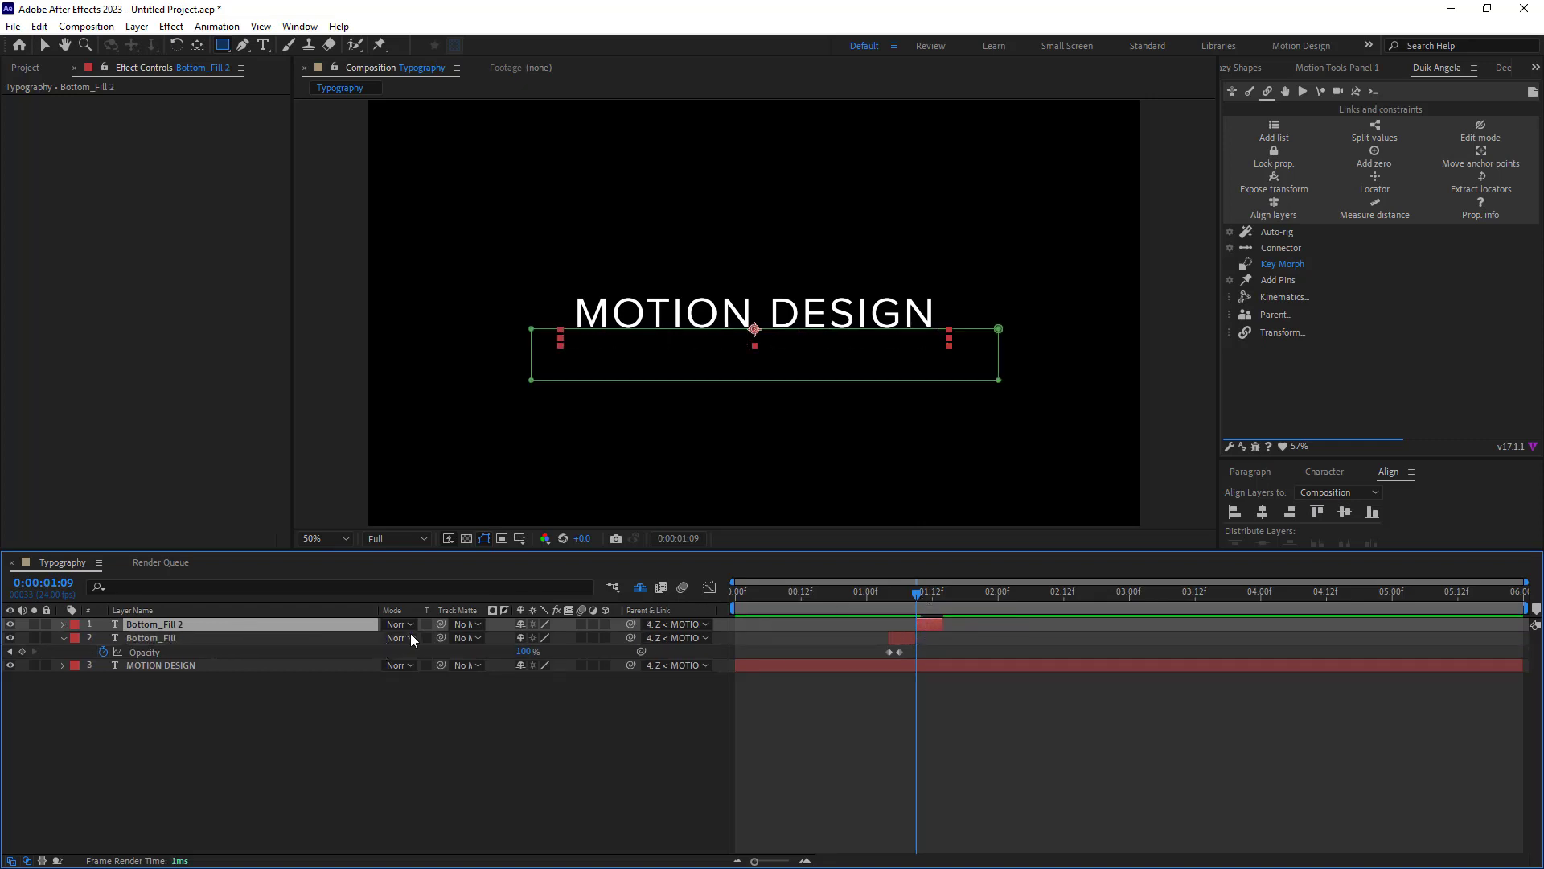
{"action": "key", "text": "p"}
{"action": "left_click_drag", "start_coordinate": [919, 595], "coordinate": [932, 600]}
{"action": "type", "text": "80"}
{"action": "key", "text": "Return"}
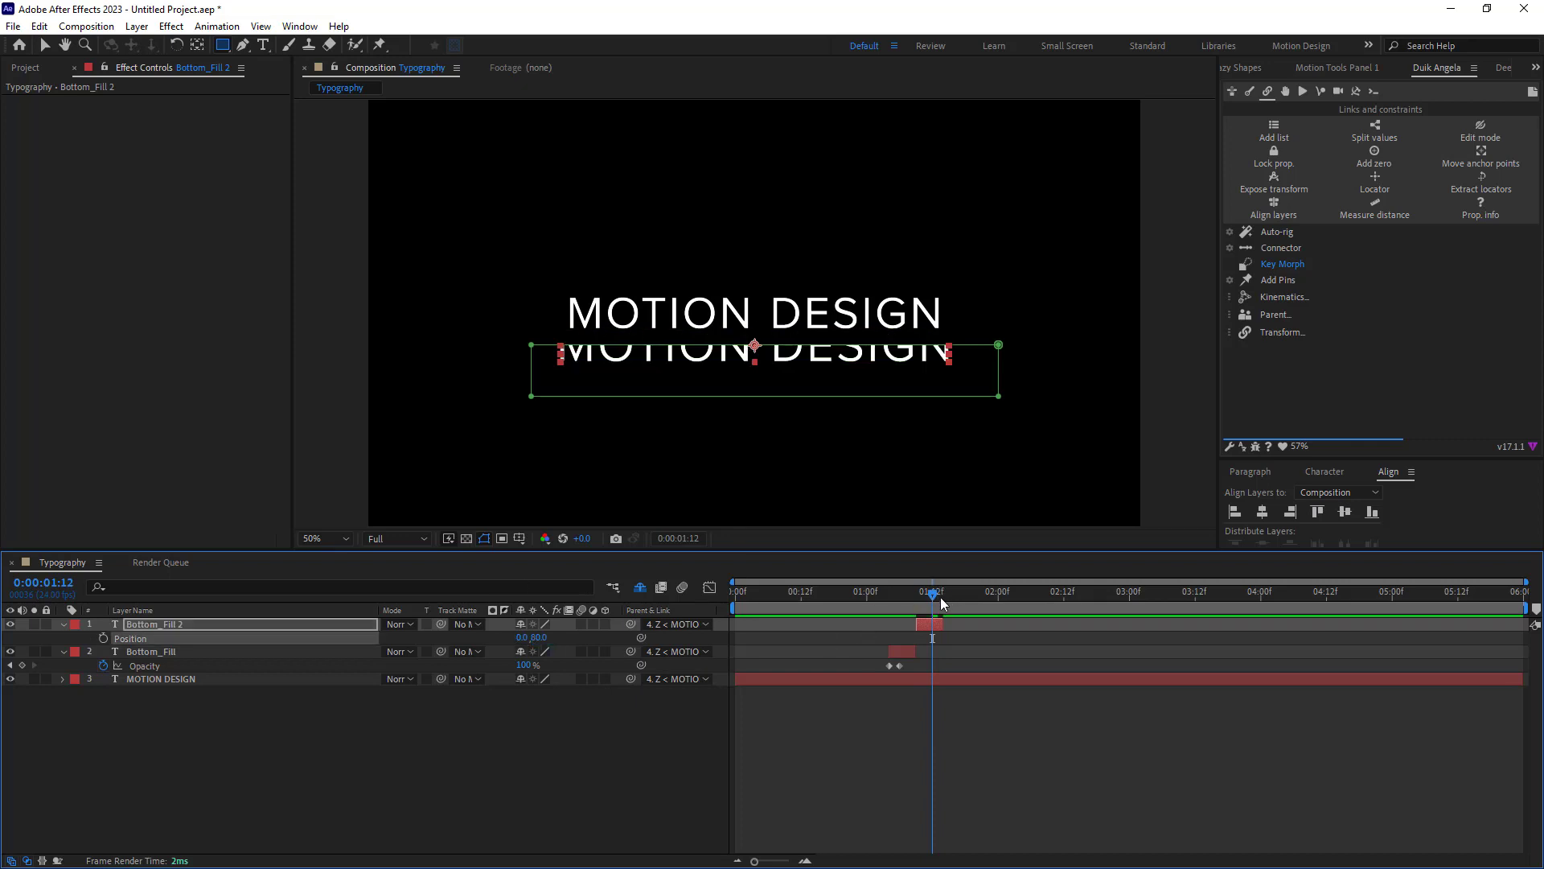
{"action": "left_click", "coordinate": [897, 597]}
{"action": "mouse_move", "coordinate": [899, 601]}
{"action": "left_mouse_down"}
{"action": "mouse_move", "coordinate": [924, 596]}
{"action": "mouse_move", "coordinate": [863, 602]}
{"action": "mouse_move", "coordinate": [993, 601]}
{"action": "mouse_move", "coordinate": [876, 602]}
{"action": "mouse_move", "coordinate": [912, 600]}
{"action": "mouse_move", "coordinate": [899, 600]}
{"action": "left_mouse_up"}
Step: Duplicate Bottom_Fill again to create Bottom_Fill 3
{"action": "left_click", "coordinate": [167, 651]}
{"action": "key", "text": "ctrl+d"}
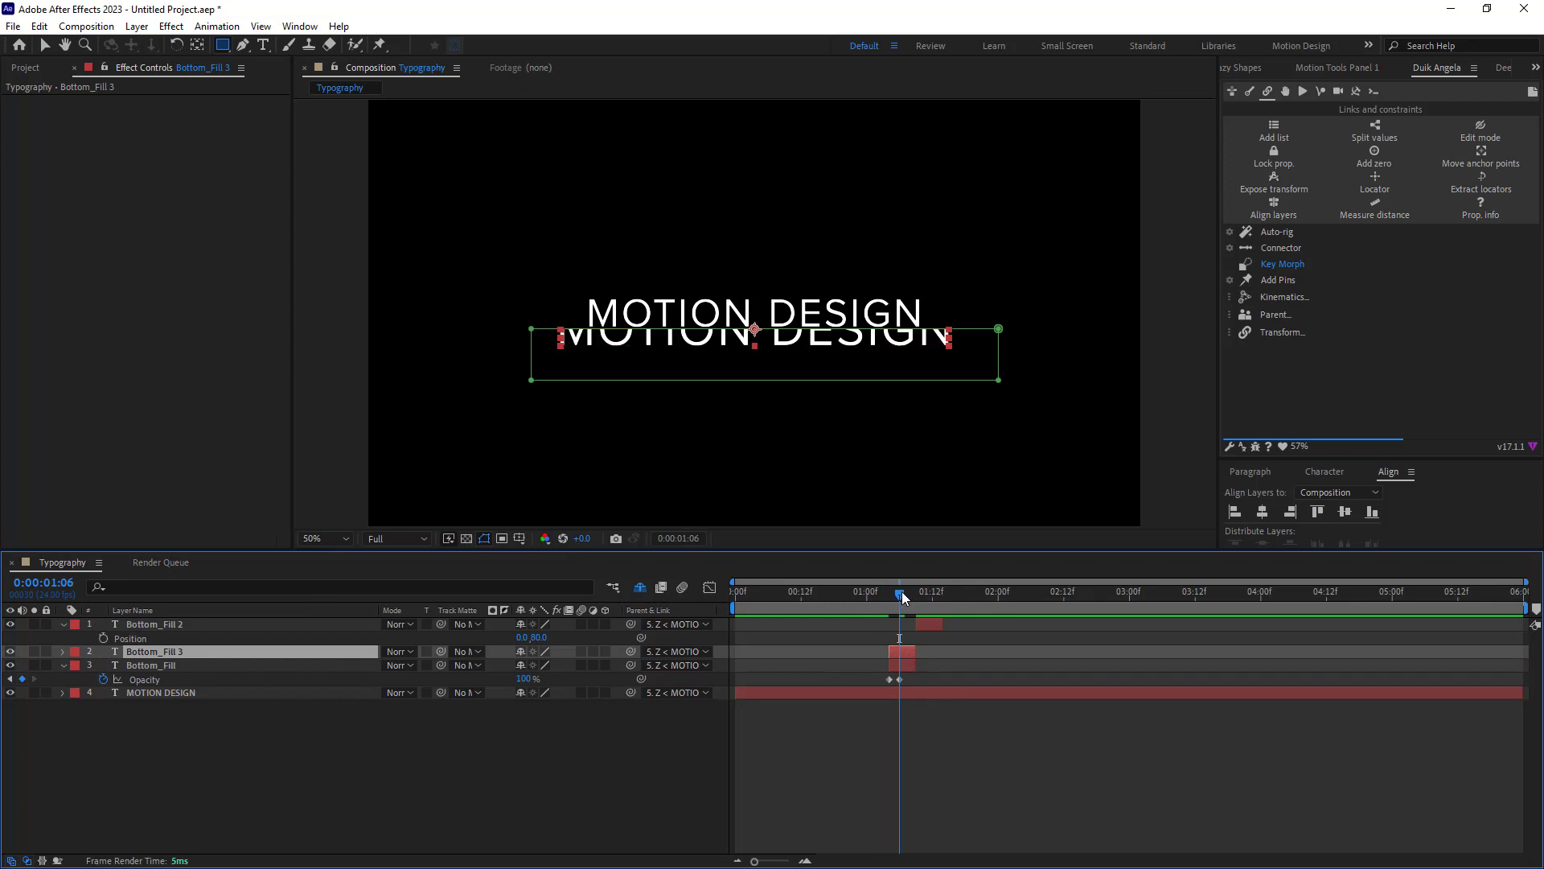
{"action": "left_click_drag", "start_coordinate": [902, 592], "coordinate": [920, 599]}
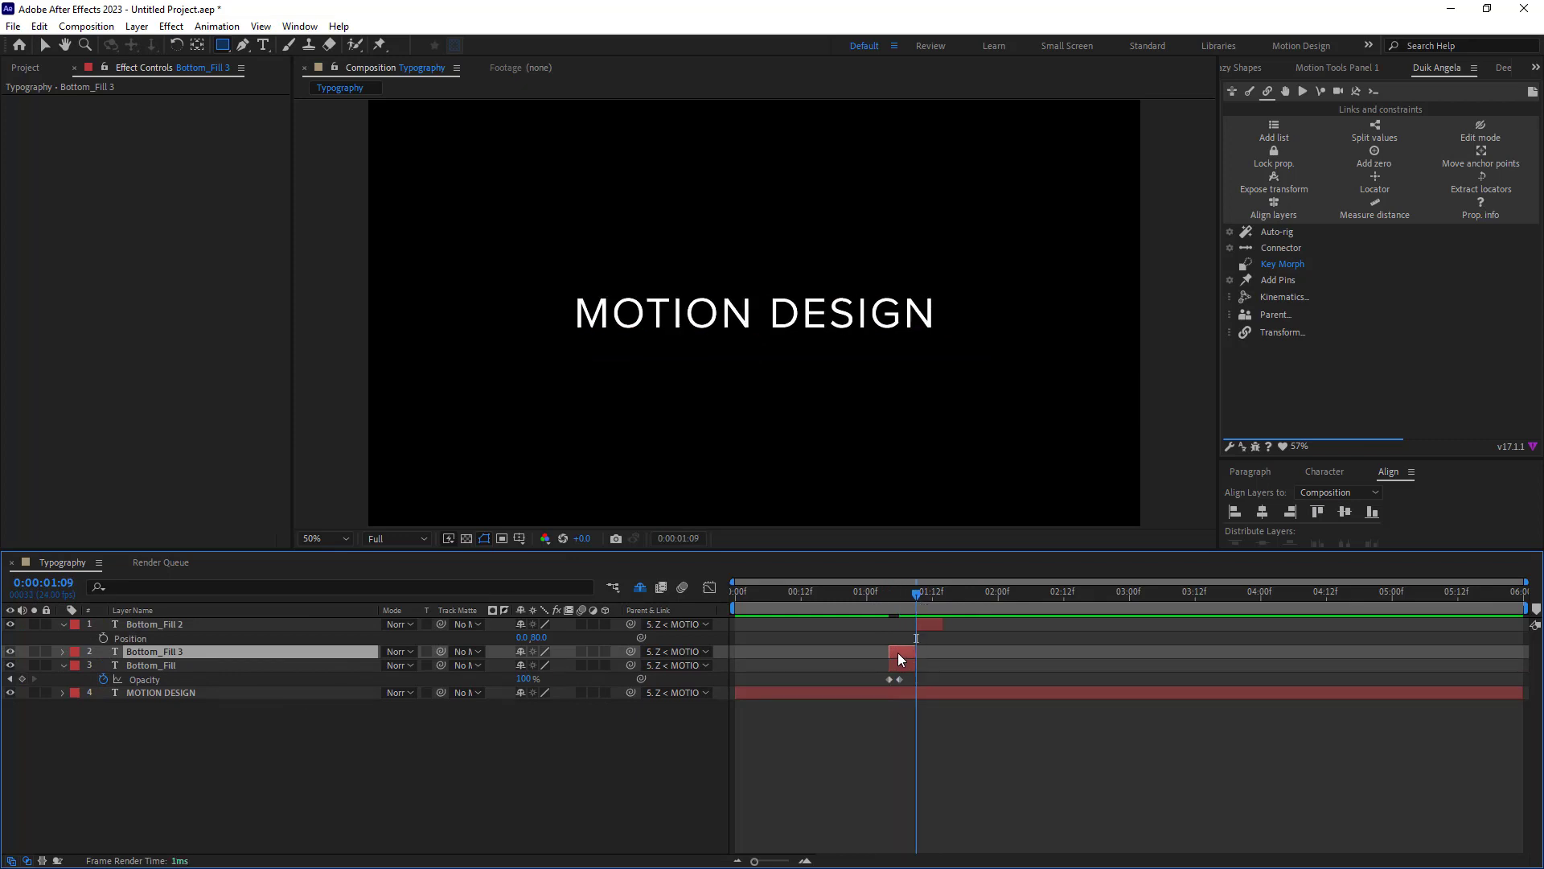
Step: Move Bottom_Fill 3 to start at 1:09, clear its Opacity keyframes, and set Opacity to 100%
{"action": "left_click_drag", "start_coordinate": [898, 653], "coordinate": [1471, 693]}
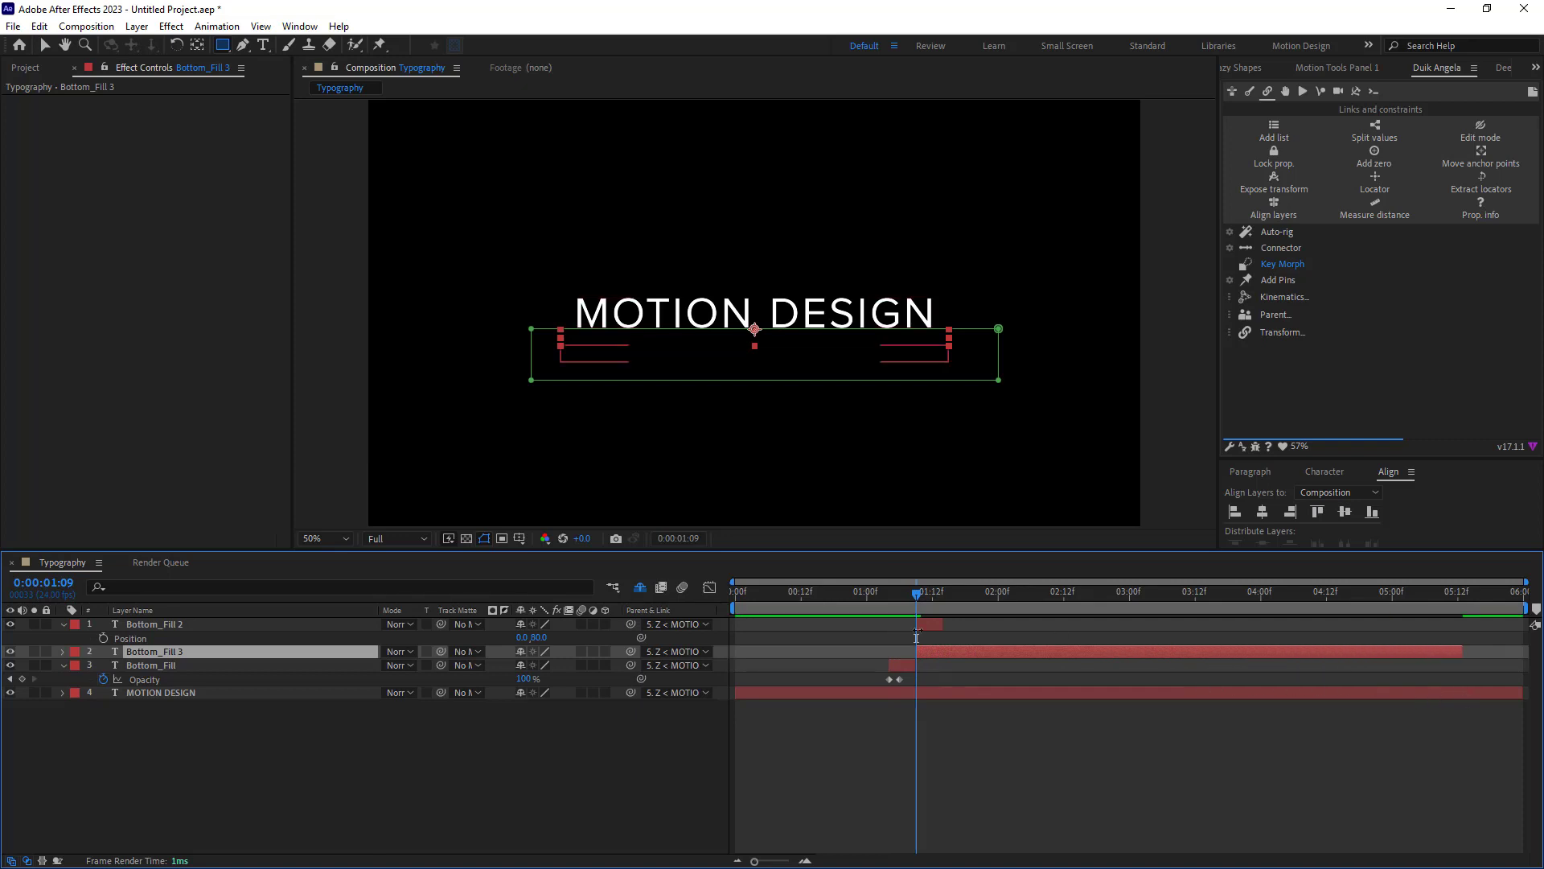
{"action": "left_click", "coordinate": [1324, 471]}
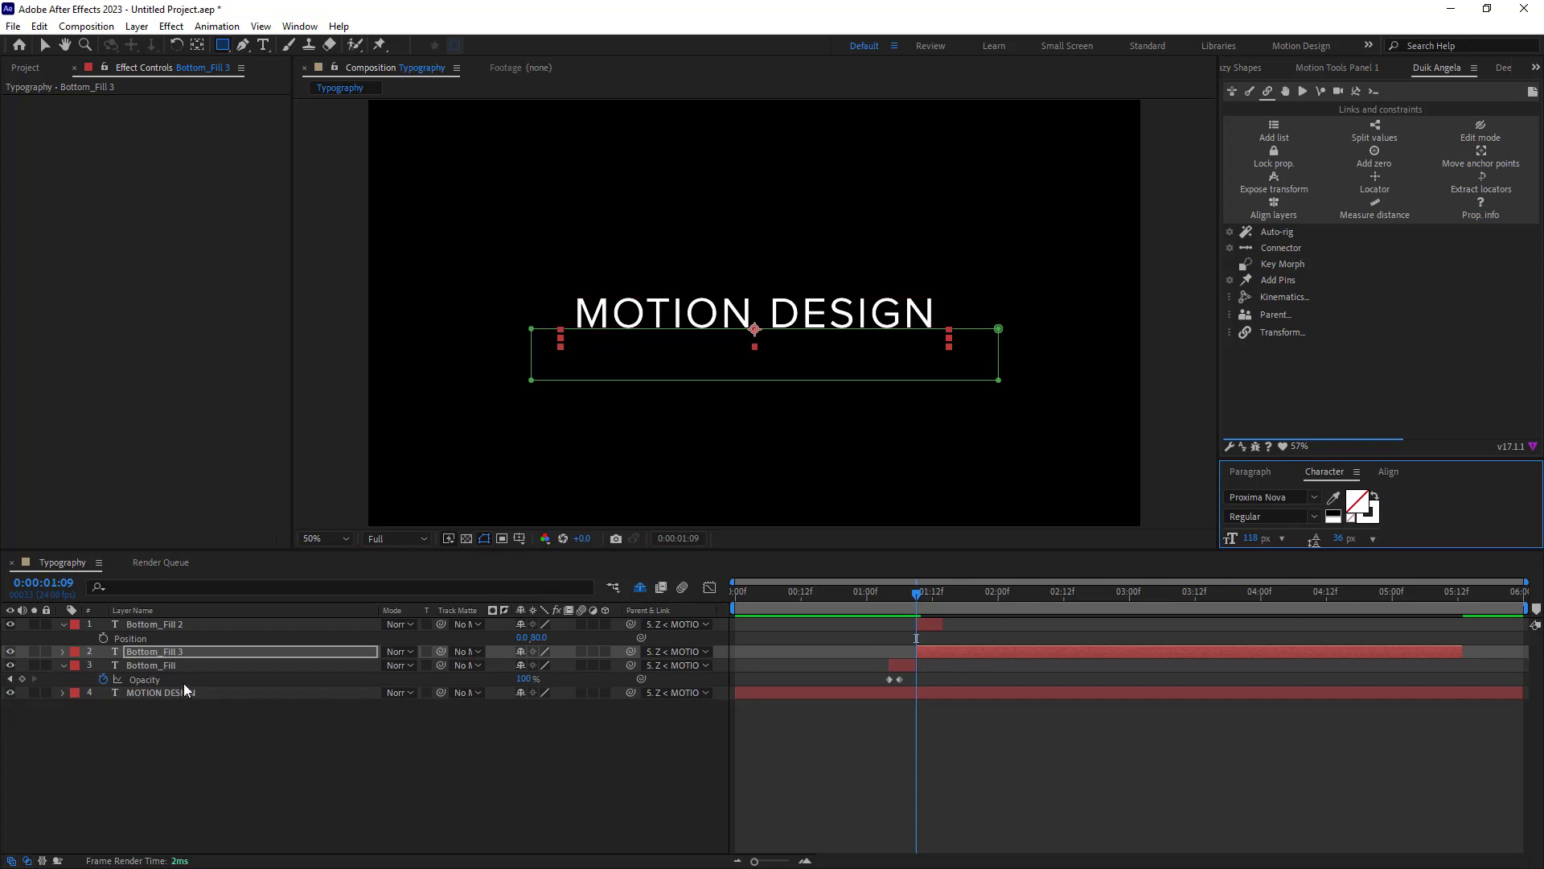
{"action": "key", "text": "ctrl+v"}
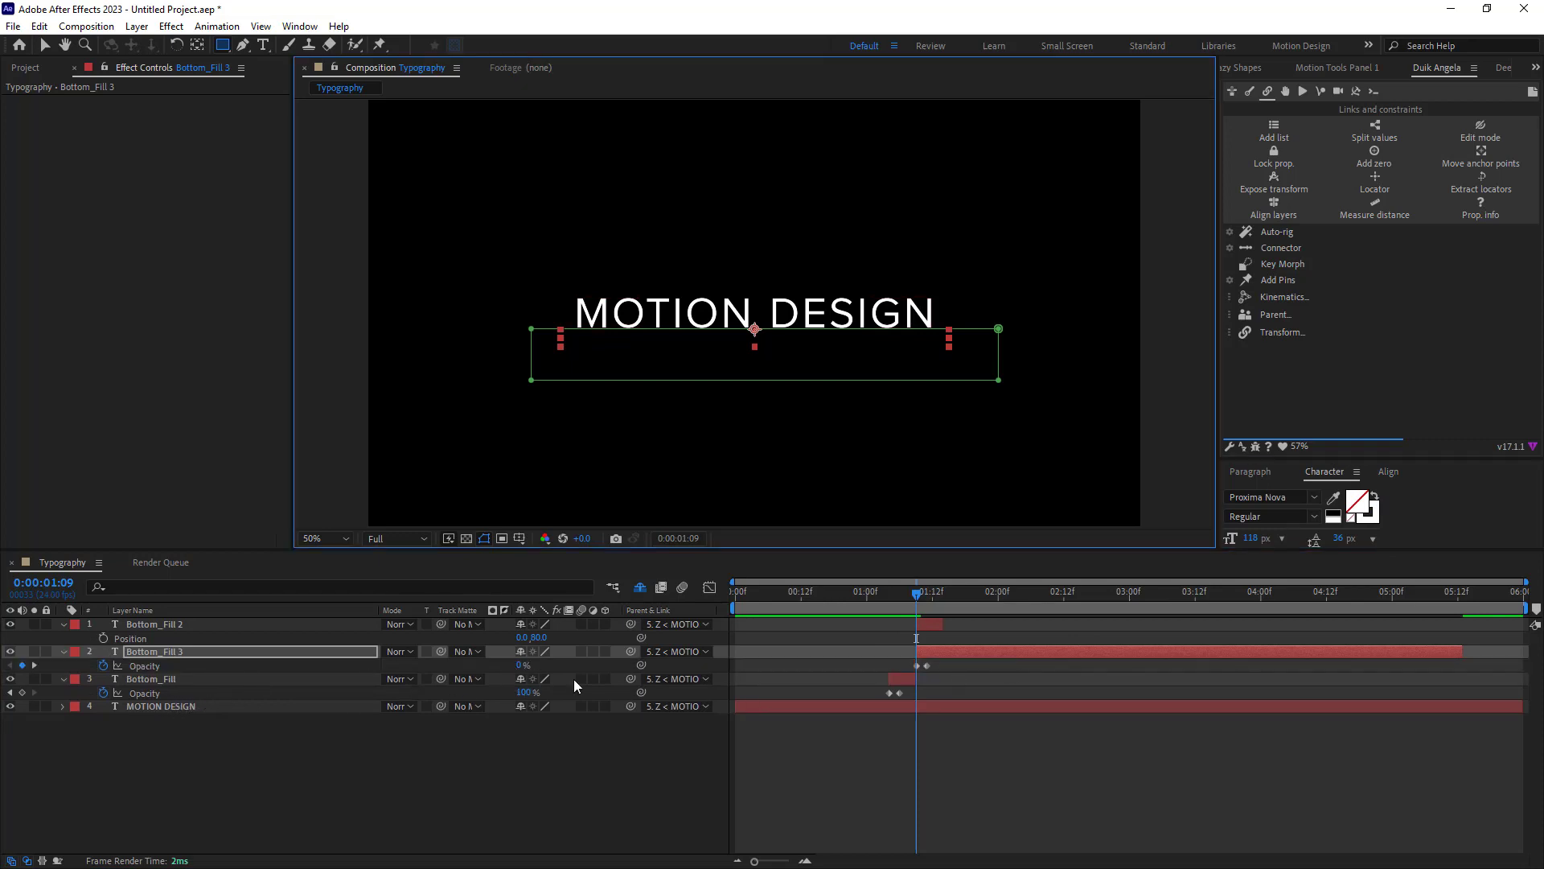
{"action": "left_click", "coordinate": [104, 666]}
{"action": "left_click", "coordinate": [519, 665]}
{"action": "type", "text": "100"}
{"action": "key", "text": "Return"}
{"action": "mouse_move", "coordinate": [924, 591]}
{"action": "left_mouse_down"}
{"action": "mouse_move", "coordinate": [867, 596]}
{"action": "mouse_move", "coordinate": [992, 591]}
{"action": "mouse_move", "coordinate": [910, 610]}
{"action": "mouse_move", "coordinate": [945, 603]}
{"action": "left_mouse_up"}
Step: Duplicate it as Bottom_Fill 4, starting at 1:14, with Y position 80
{"action": "key", "text": "ctrl+d"}
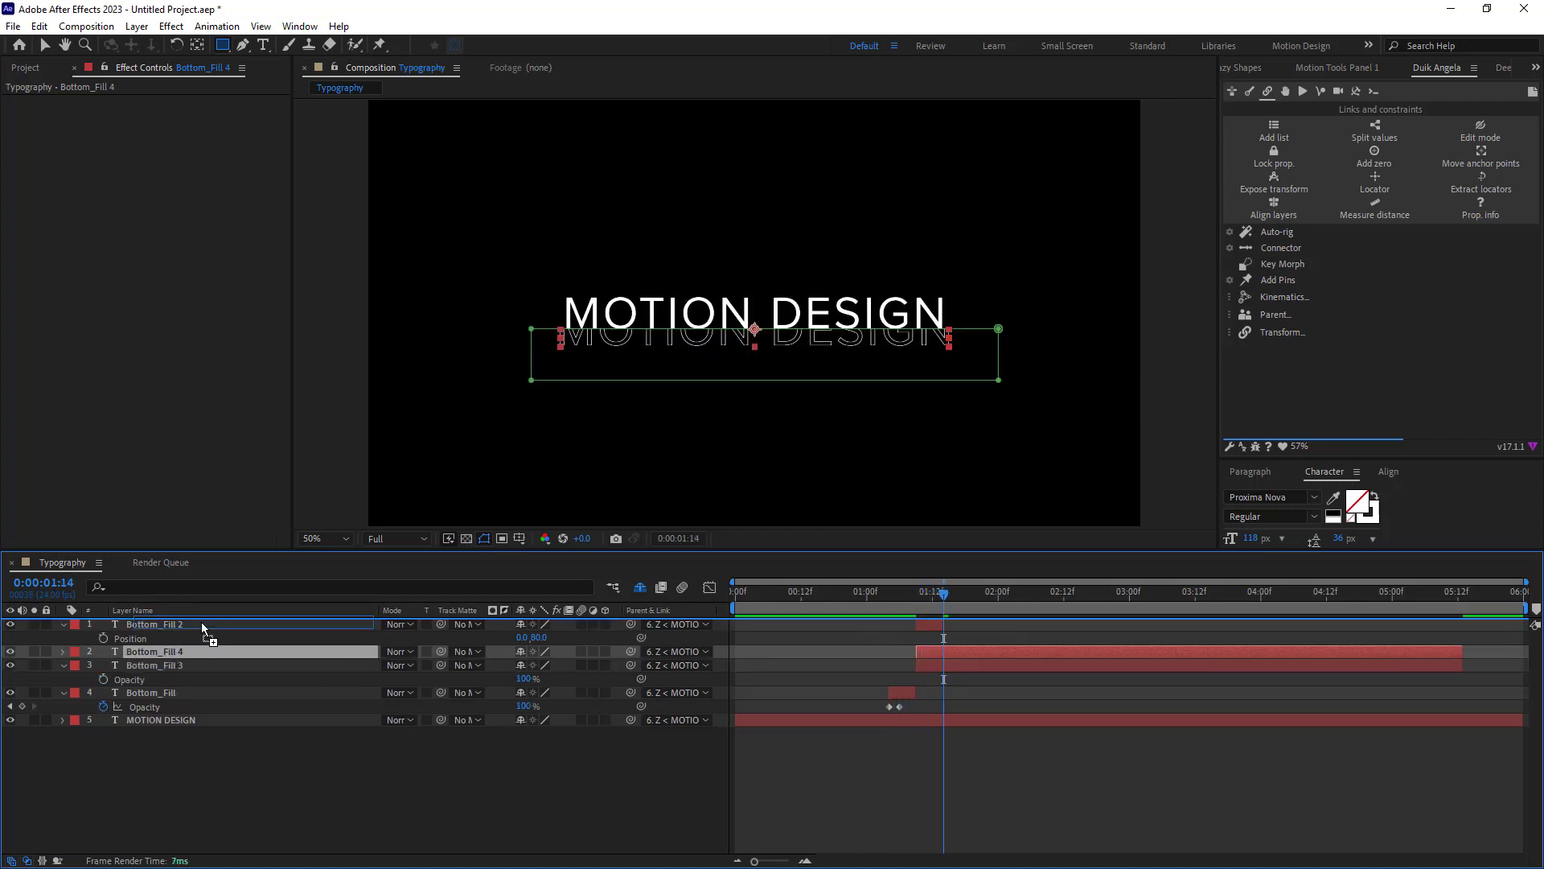
{"action": "key", "text": "ctrl+]"}
{"action": "key", "text": "alt+["}
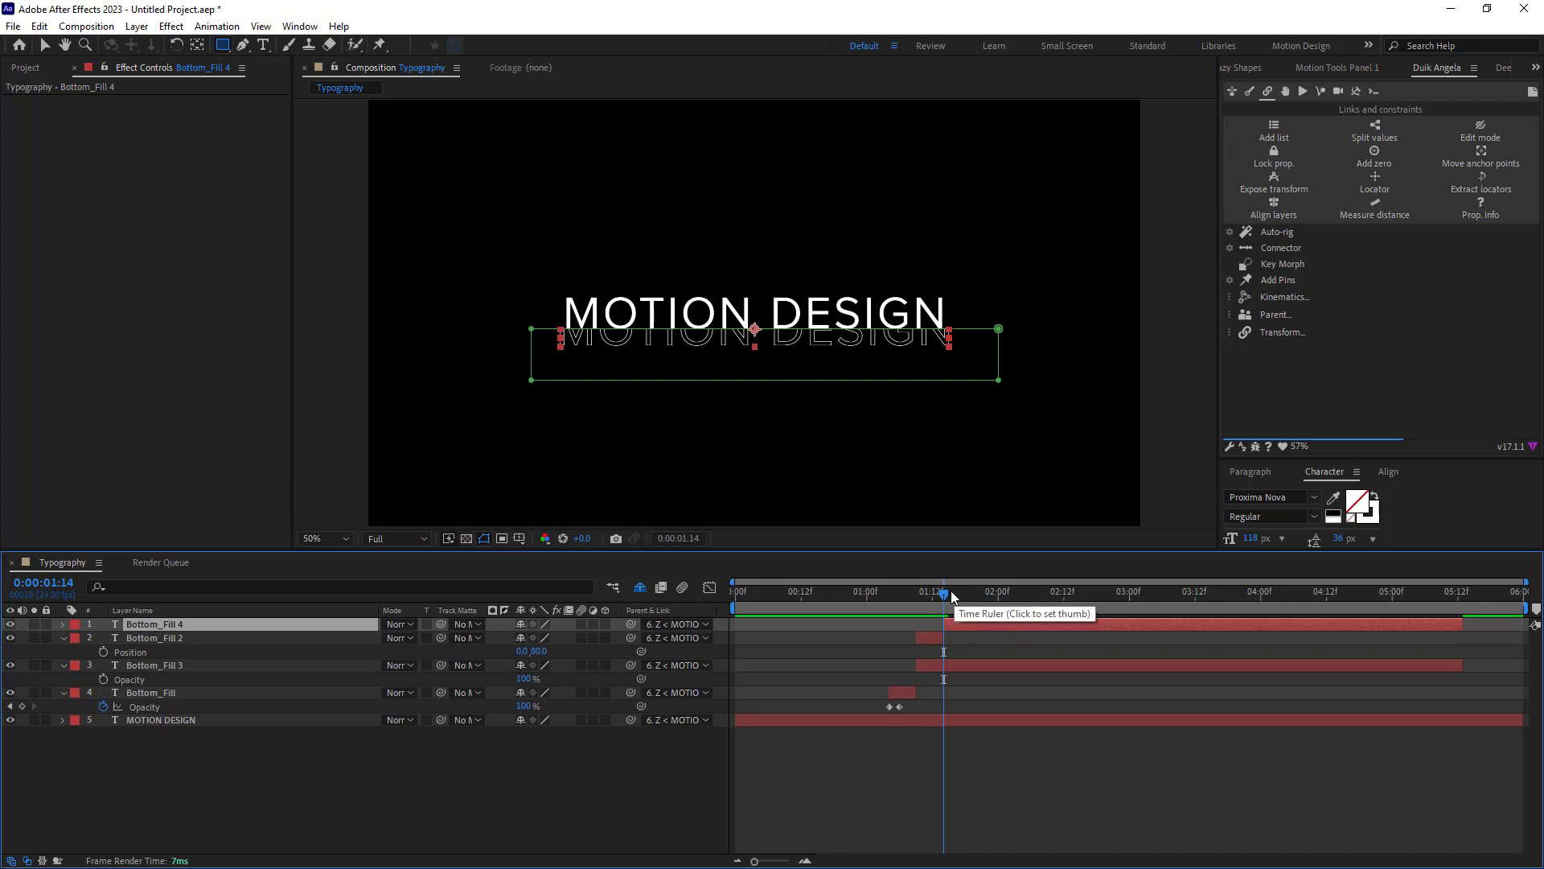
{"action": "left_click_drag", "start_coordinate": [949, 591], "coordinate": [895, 605]}
{"action": "key", "text": "p"}
{"action": "left_click", "coordinate": [541, 637]}
{"action": "type", "text": "80"}
{"action": "key", "text": "Return"}
Step: Collapse the copy layers' properties and label the four Bottom_Fill copies pink
{"action": "left_click", "coordinate": [63, 624]}
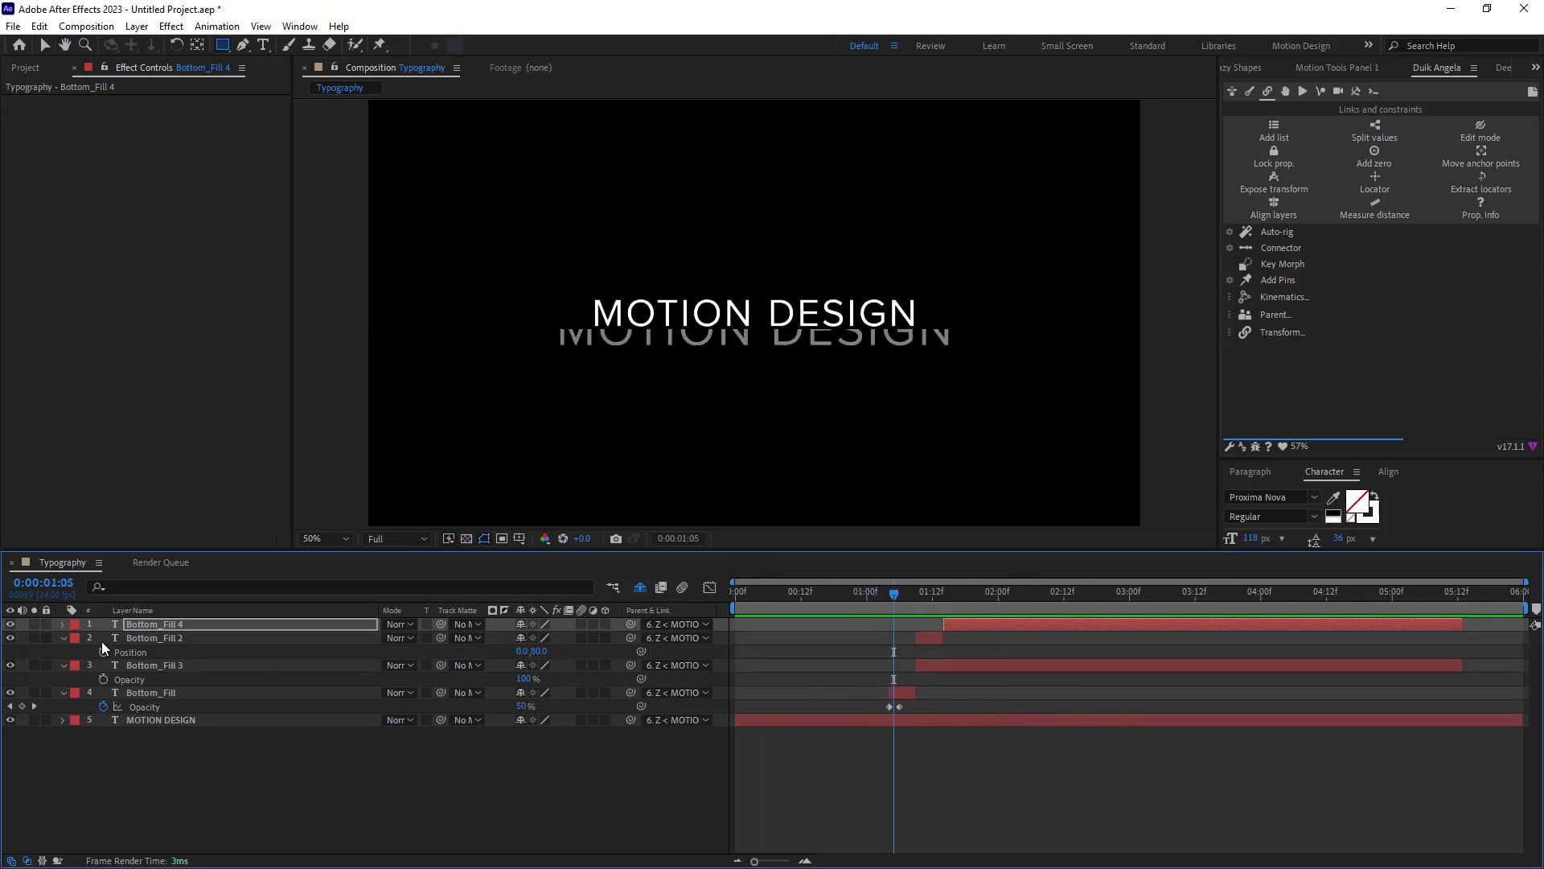
{"action": "left_click", "coordinate": [64, 638]}
{"action": "left_click", "coordinate": [63, 652]}
{"action": "left_click", "coordinate": [62, 666]}
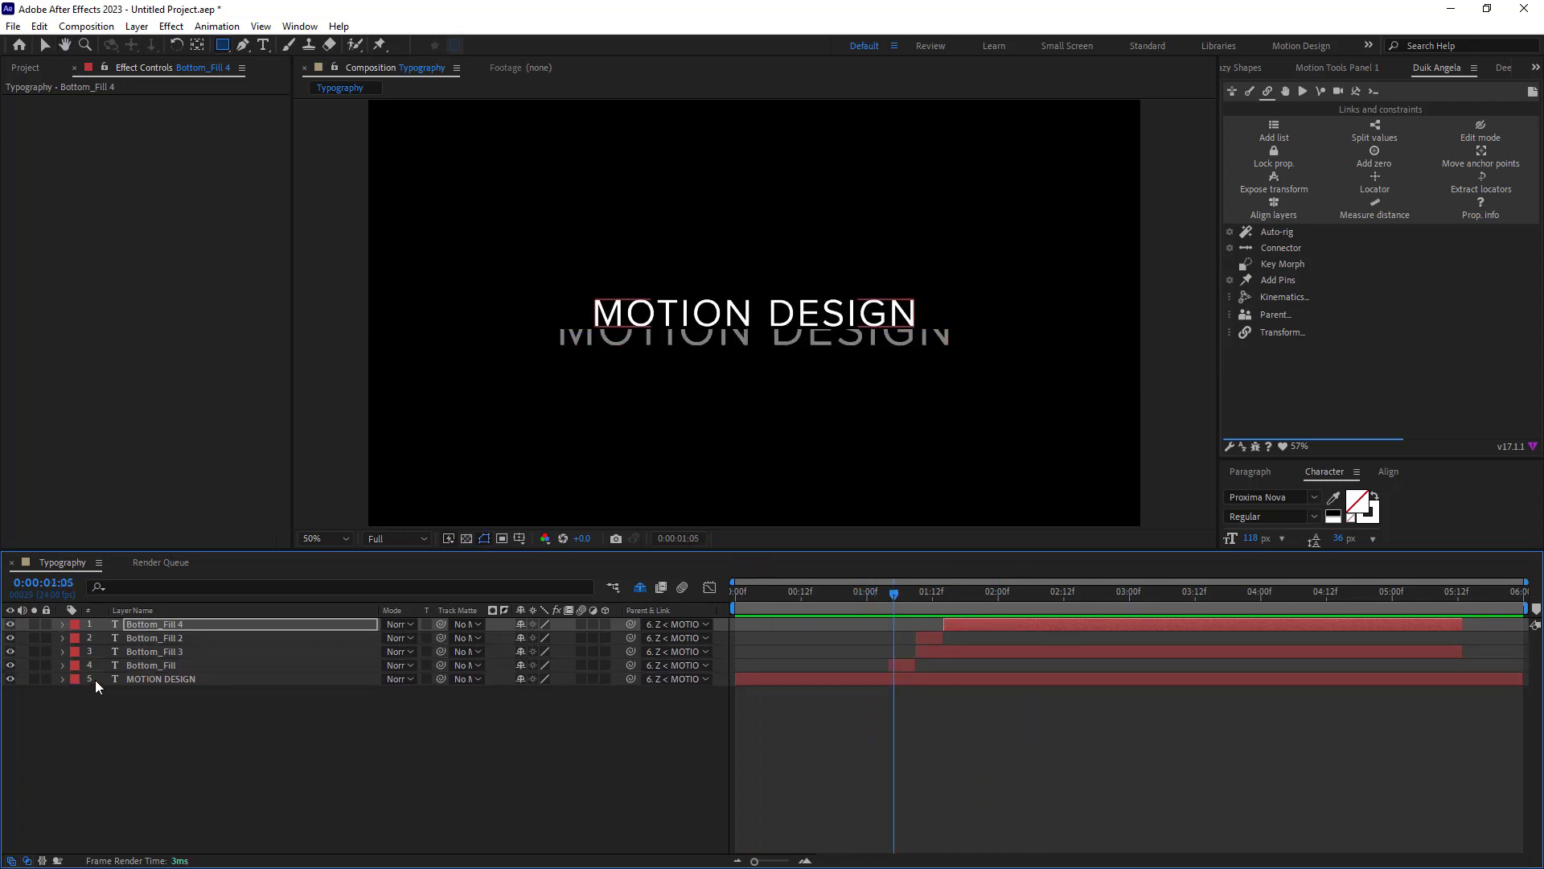
{"action": "left_click", "coordinate": [131, 666], "text": "shift"}
{"action": "left_click", "coordinate": [79, 669]}
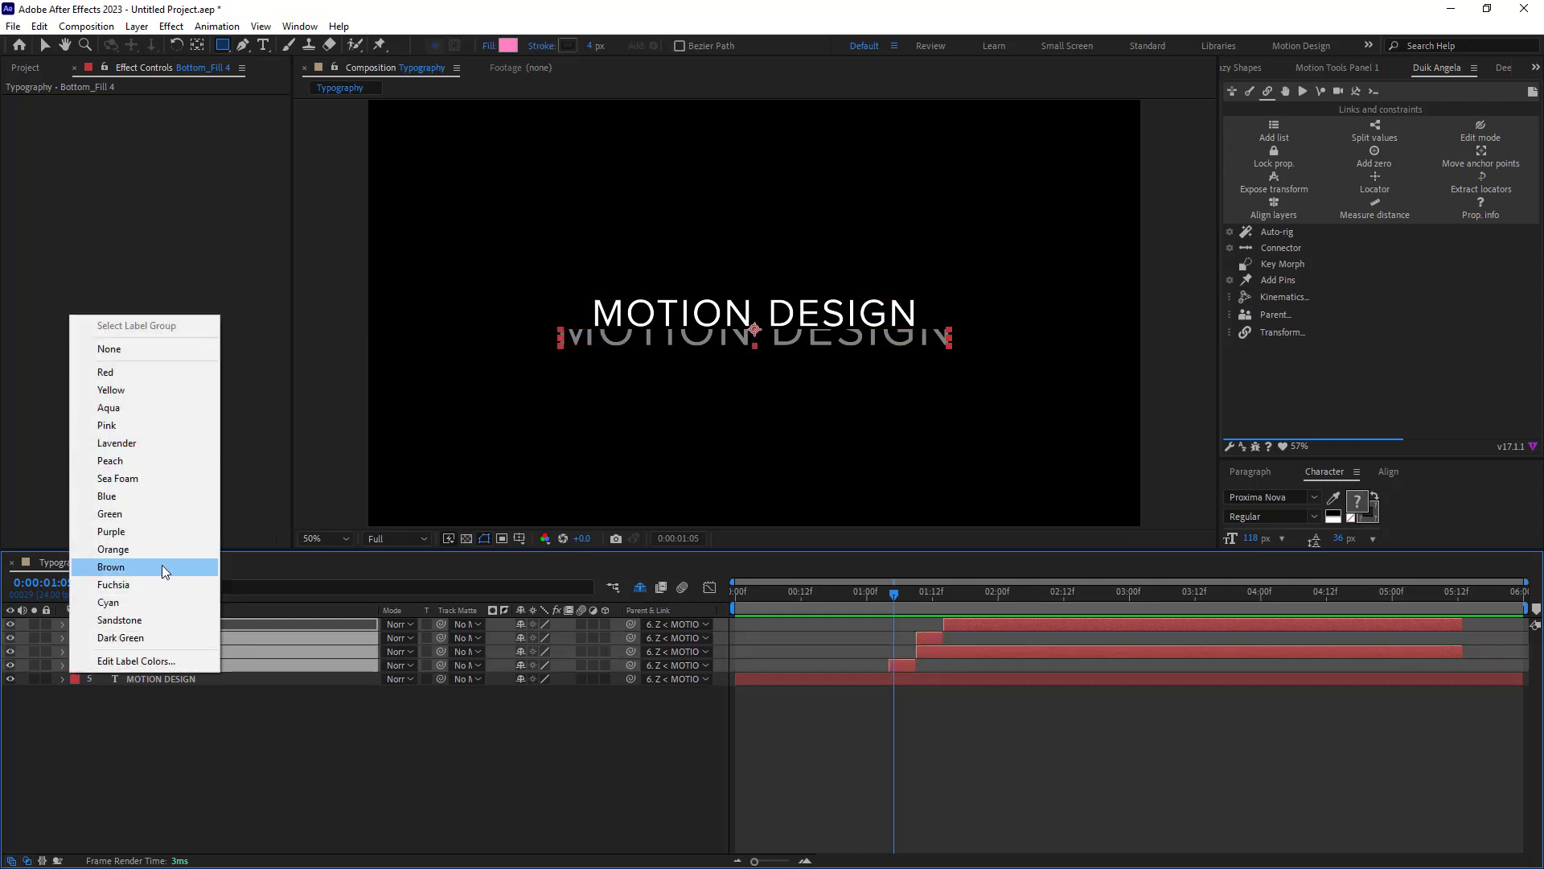
{"action": "left_click", "coordinate": [137, 425]}
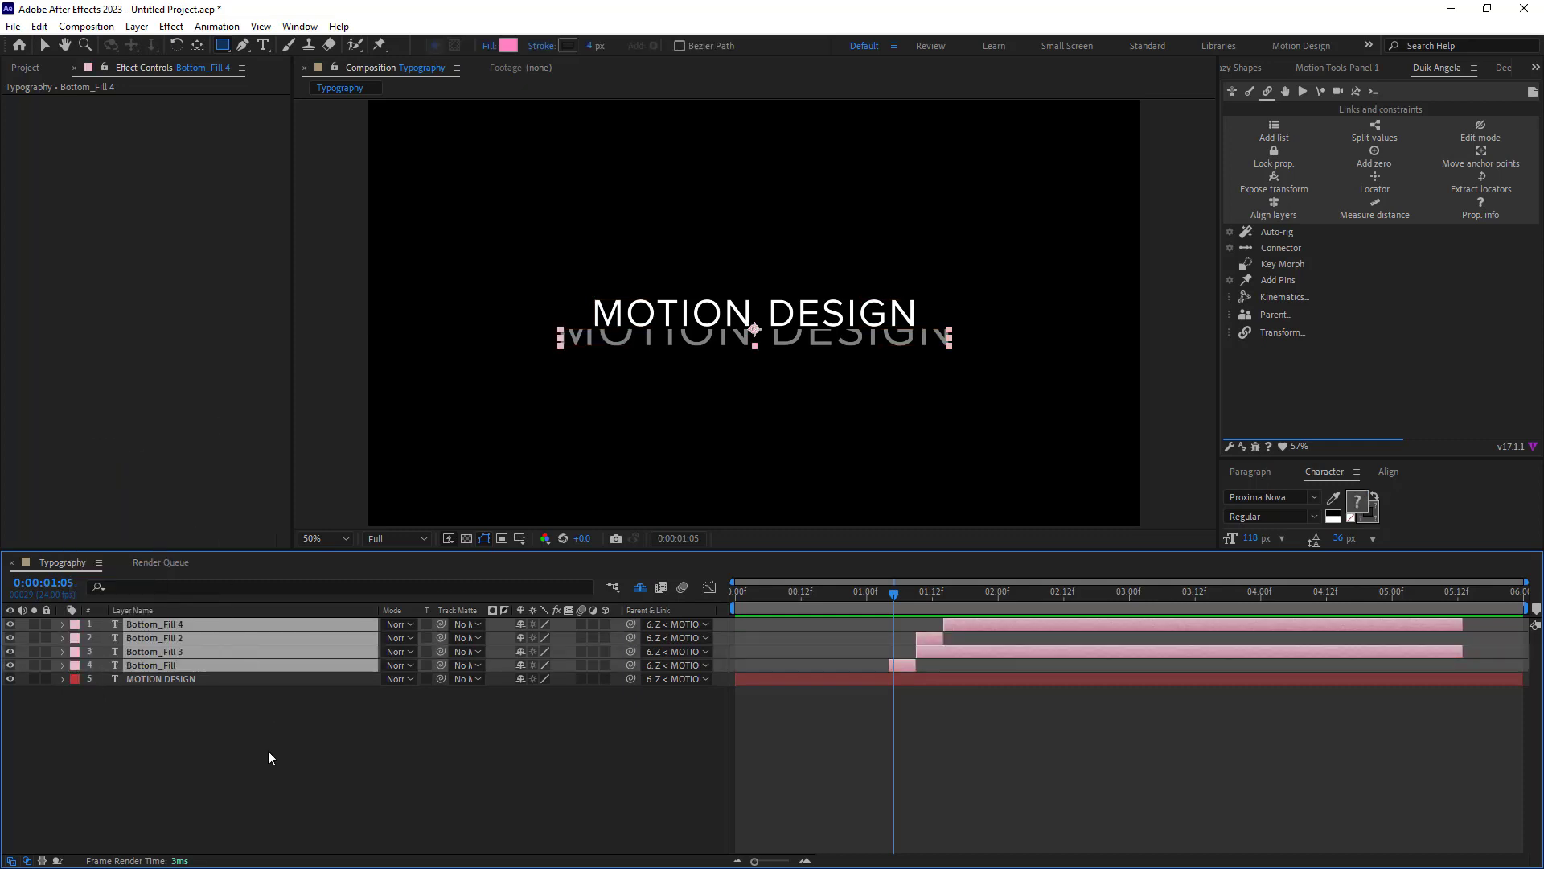
{"action": "left_click", "coordinate": [265, 752]}
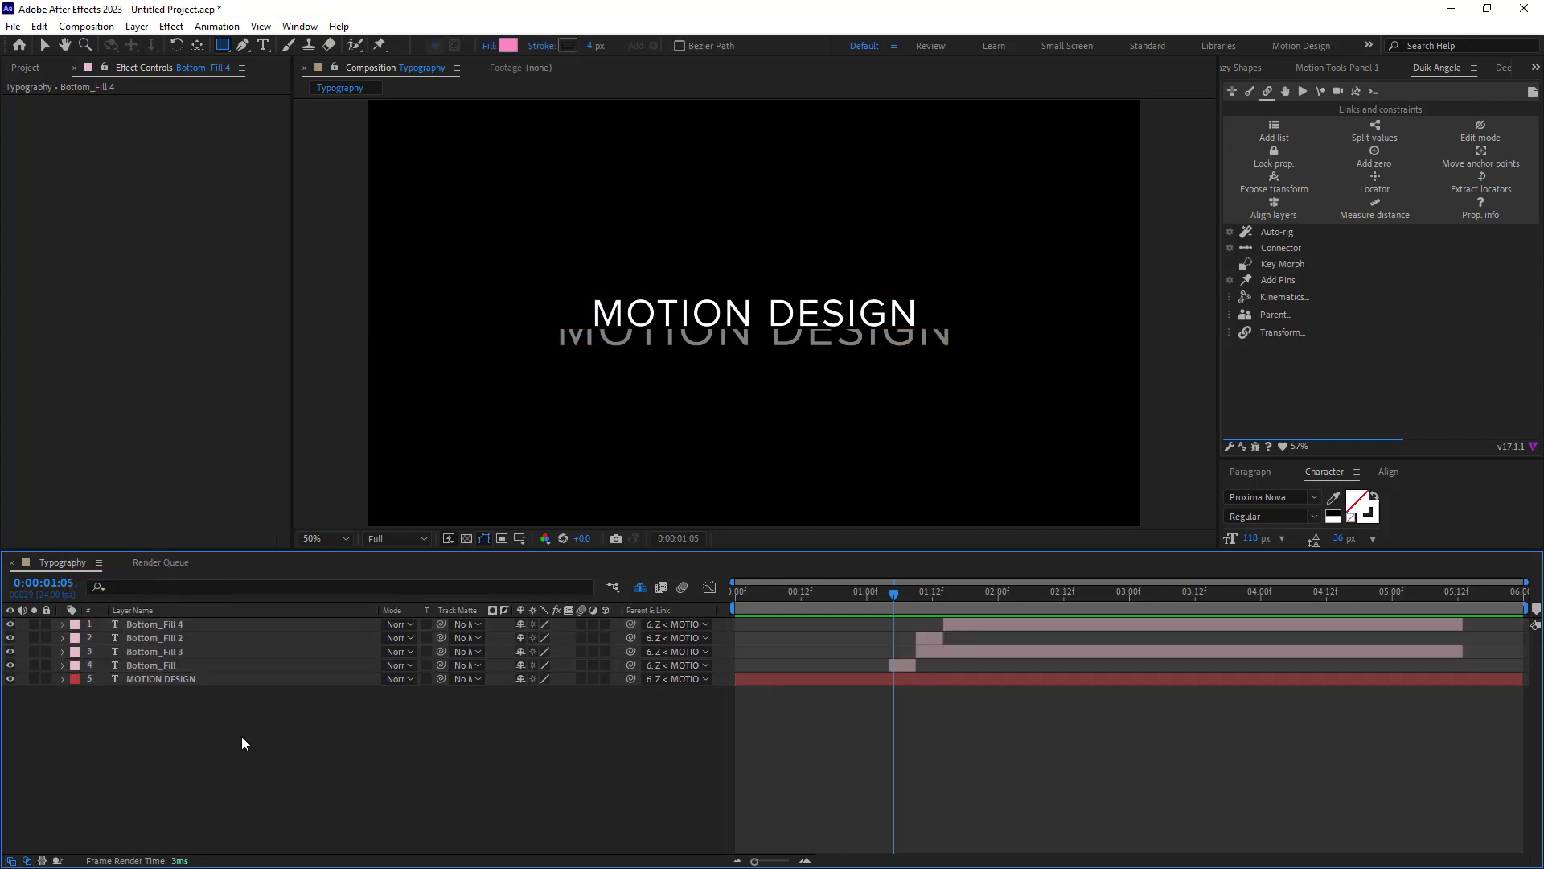
Step: Move the four bottom copies below MOTION DESIGN in the layer stack
{"action": "left_click", "coordinate": [199, 666]}
{"action": "left_click", "coordinate": [189, 625], "text": "shift"}
{"action": "left_click_drag", "start_coordinate": [178, 664], "coordinate": [171, 707]}
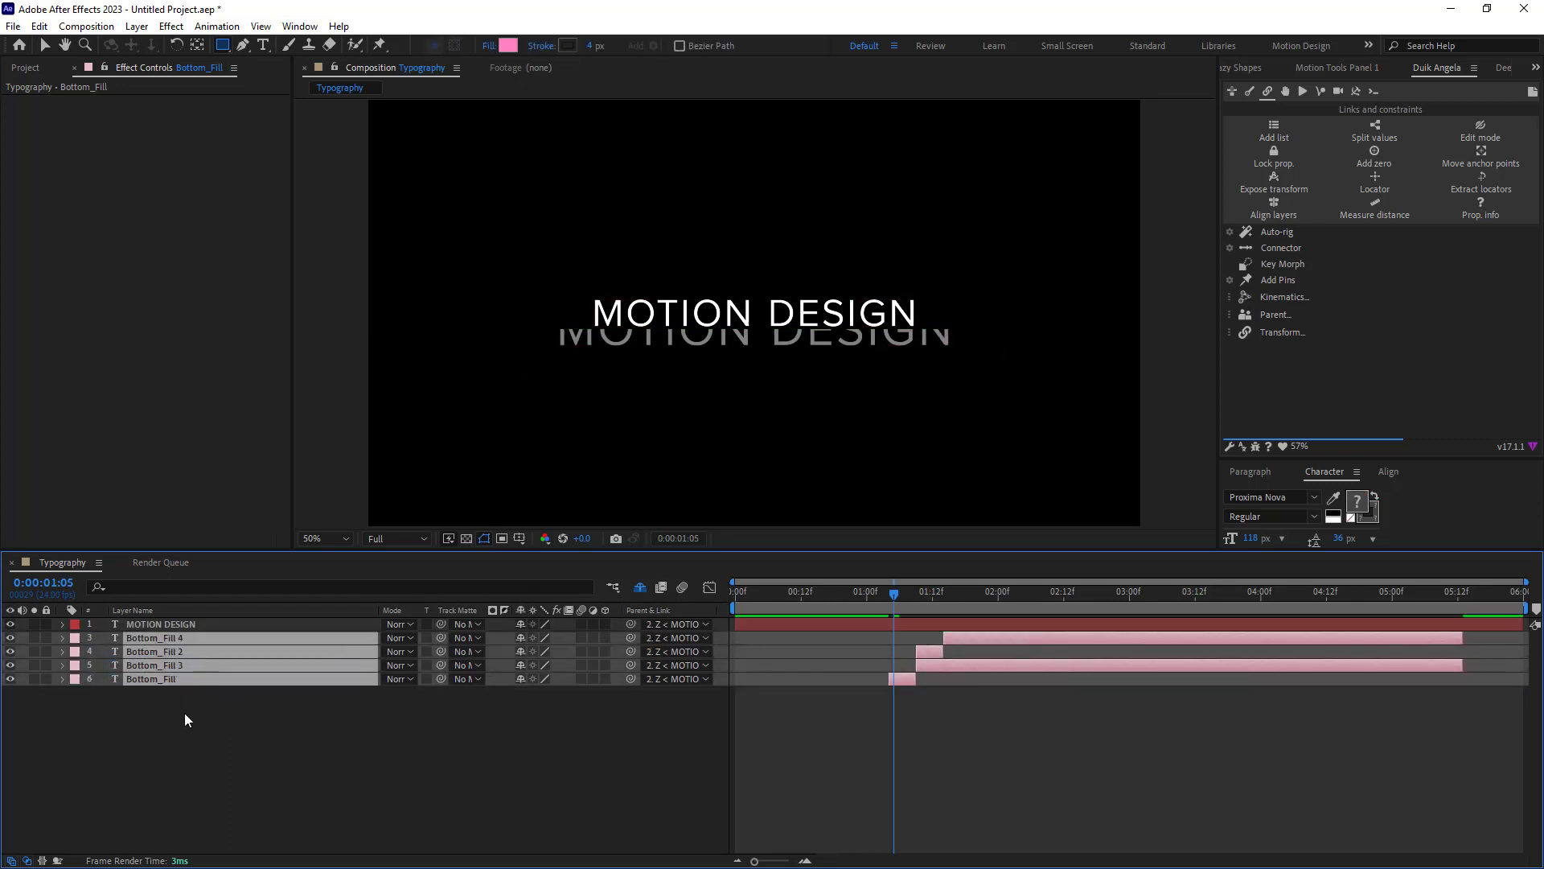
{"action": "left_click", "coordinate": [185, 713]}
Step: Rename Bottom_Fill 3 and Bottom_Fill 4 to Bottom_Outline and Bottom_Outline 2
{"action": "left_click", "coordinate": [167, 683]}
{"action": "key", "text": "ctrl+Up"}
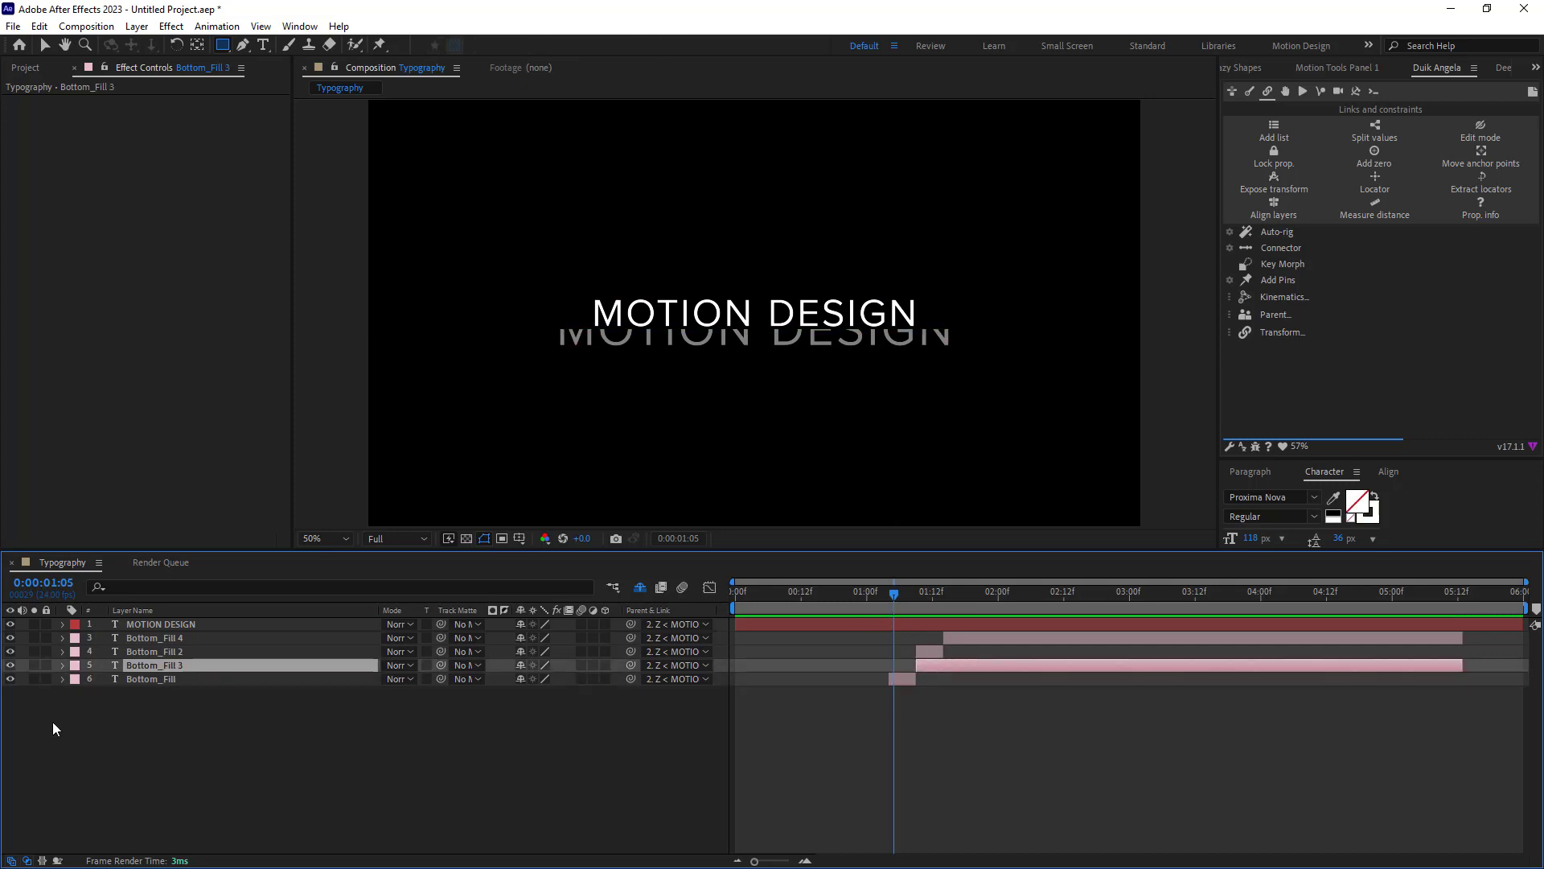
{"action": "key", "text": "Return"}
{"action": "type", "text": "Bo"}
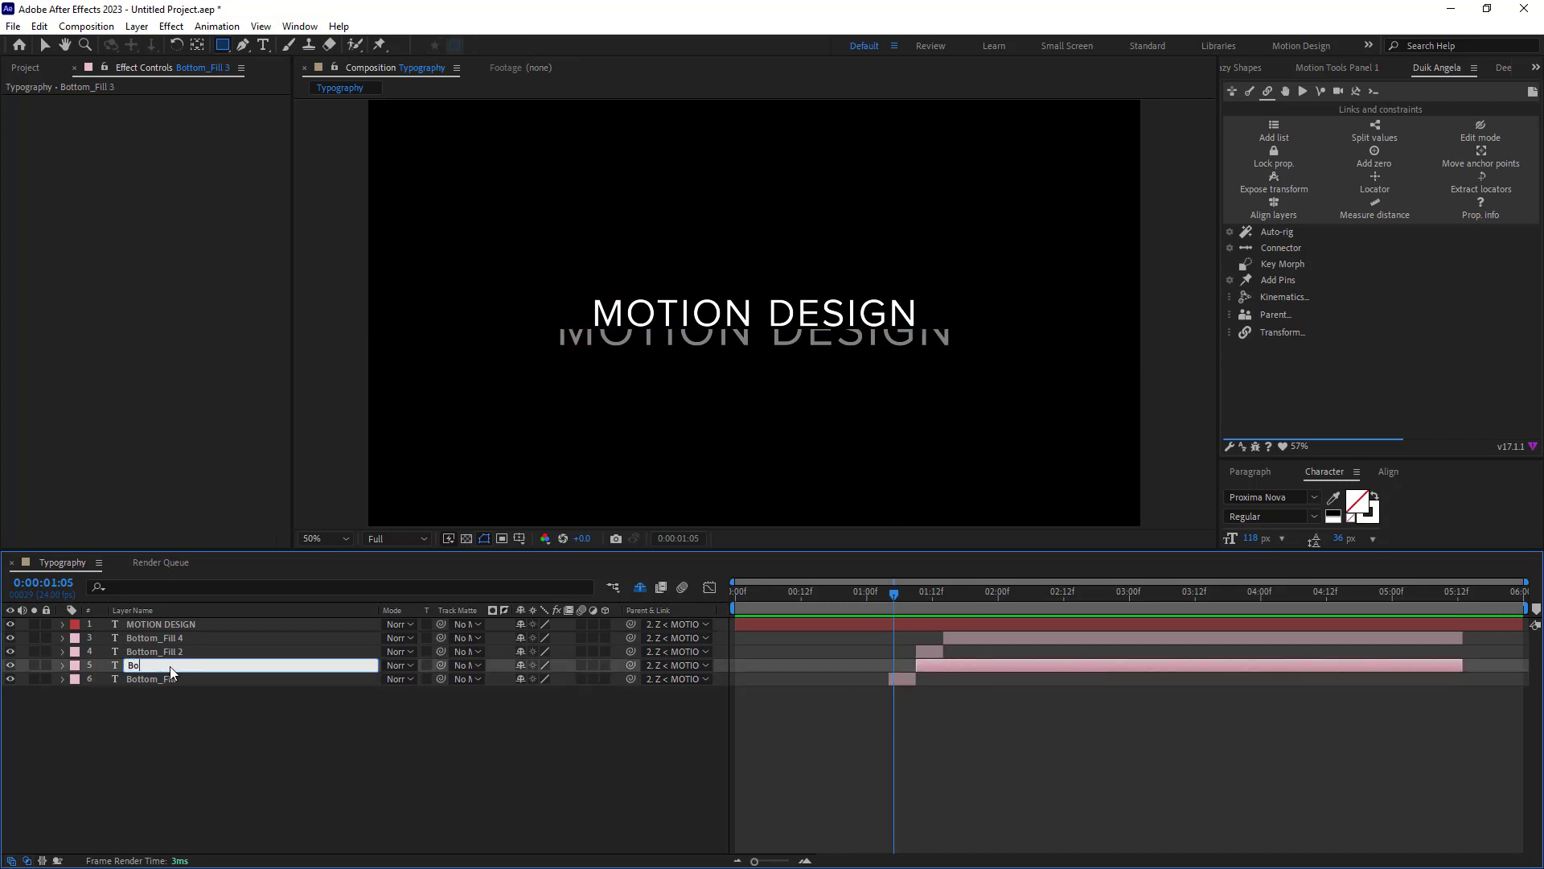
{"action": "type", "text": "ttom_Outline"}
{"action": "left_click", "coordinate": [177, 637]}
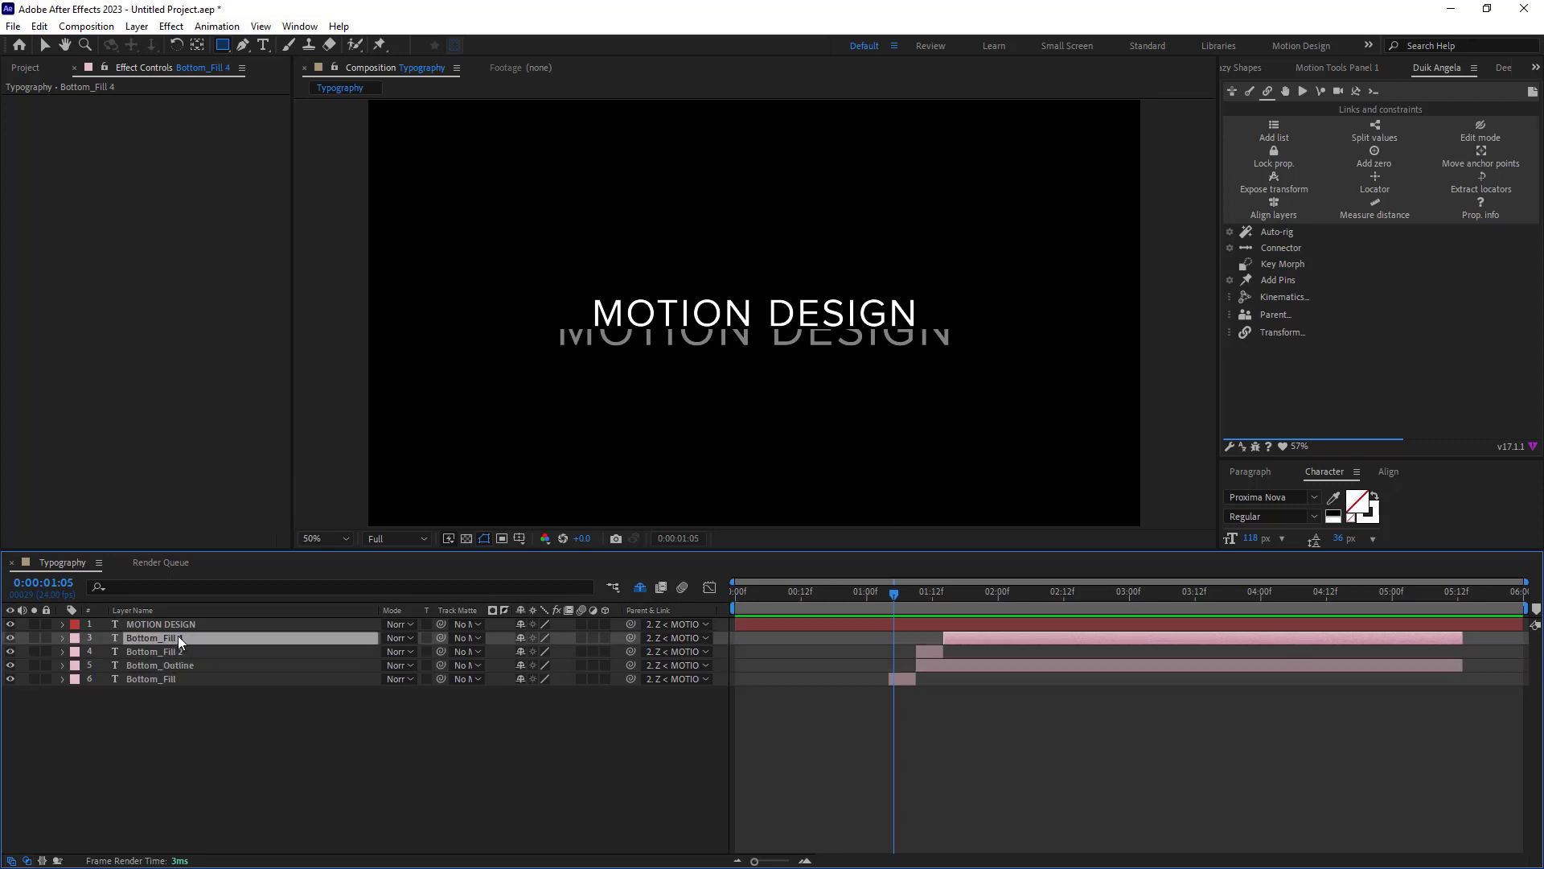
{"action": "key", "text": "Return"}
{"action": "type", "text": "Bottom_Outline"}
{"action": "key", "text": "Return"}
{"action": "key", "text": "ctrl+shift+Down"}
{"action": "key", "text": "ctrl+shift+Down"}
{"action": "key", "text": "ctrl+shift+Down"}
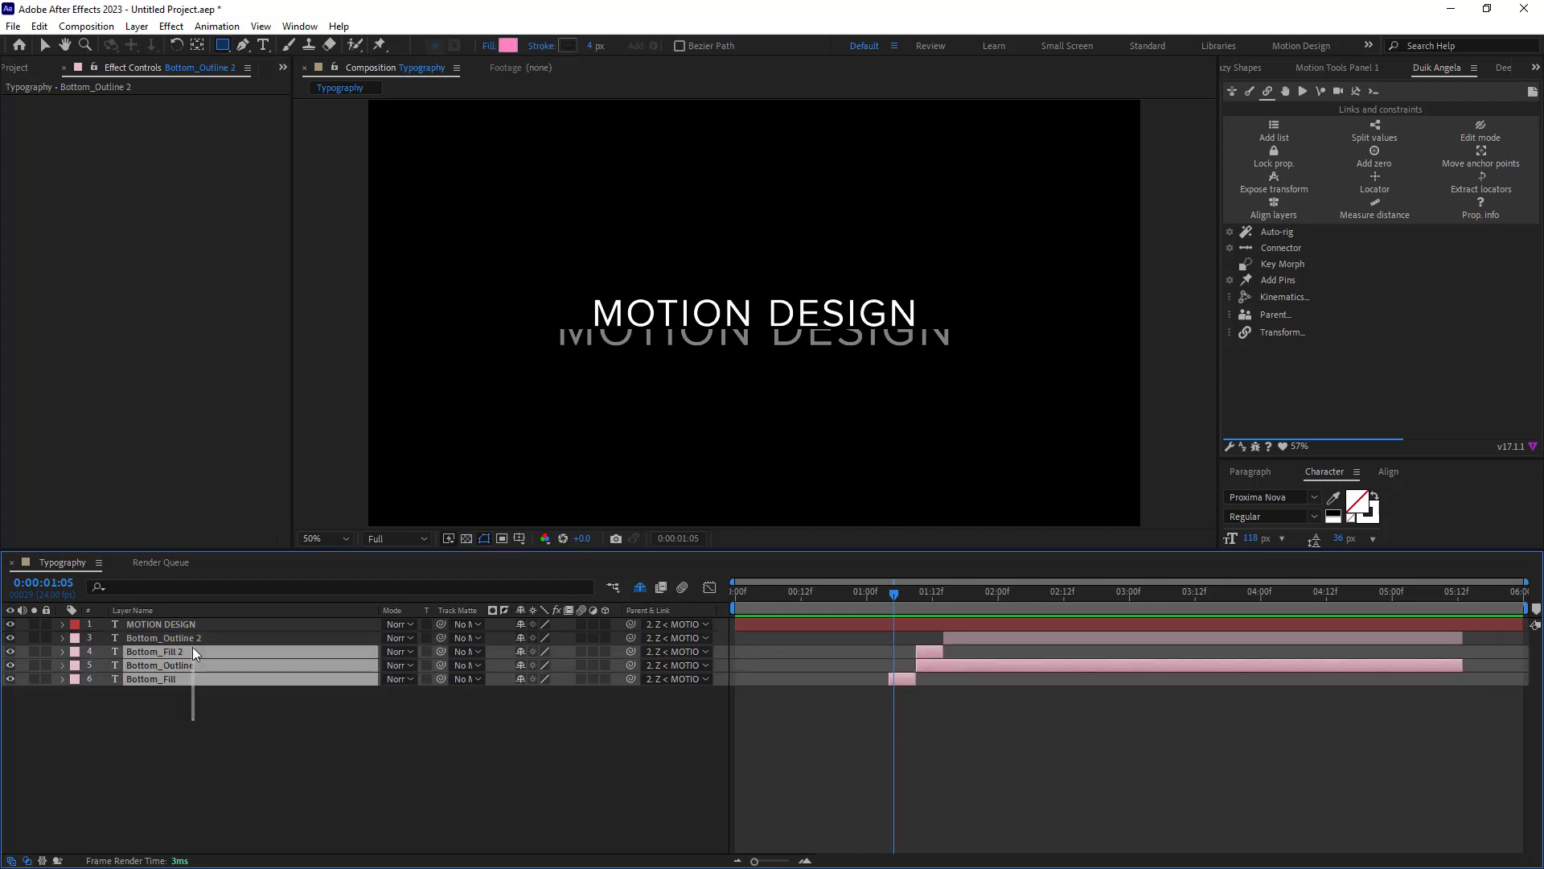
Step: Duplicate the four bottom copies above MOTION DESIGN, naming the lower two Top Fill and Top Outline
{"action": "key", "text": "ctrl+d"}
{"action": "left_click_drag", "start_coordinate": [181, 663], "coordinate": [181, 619]}
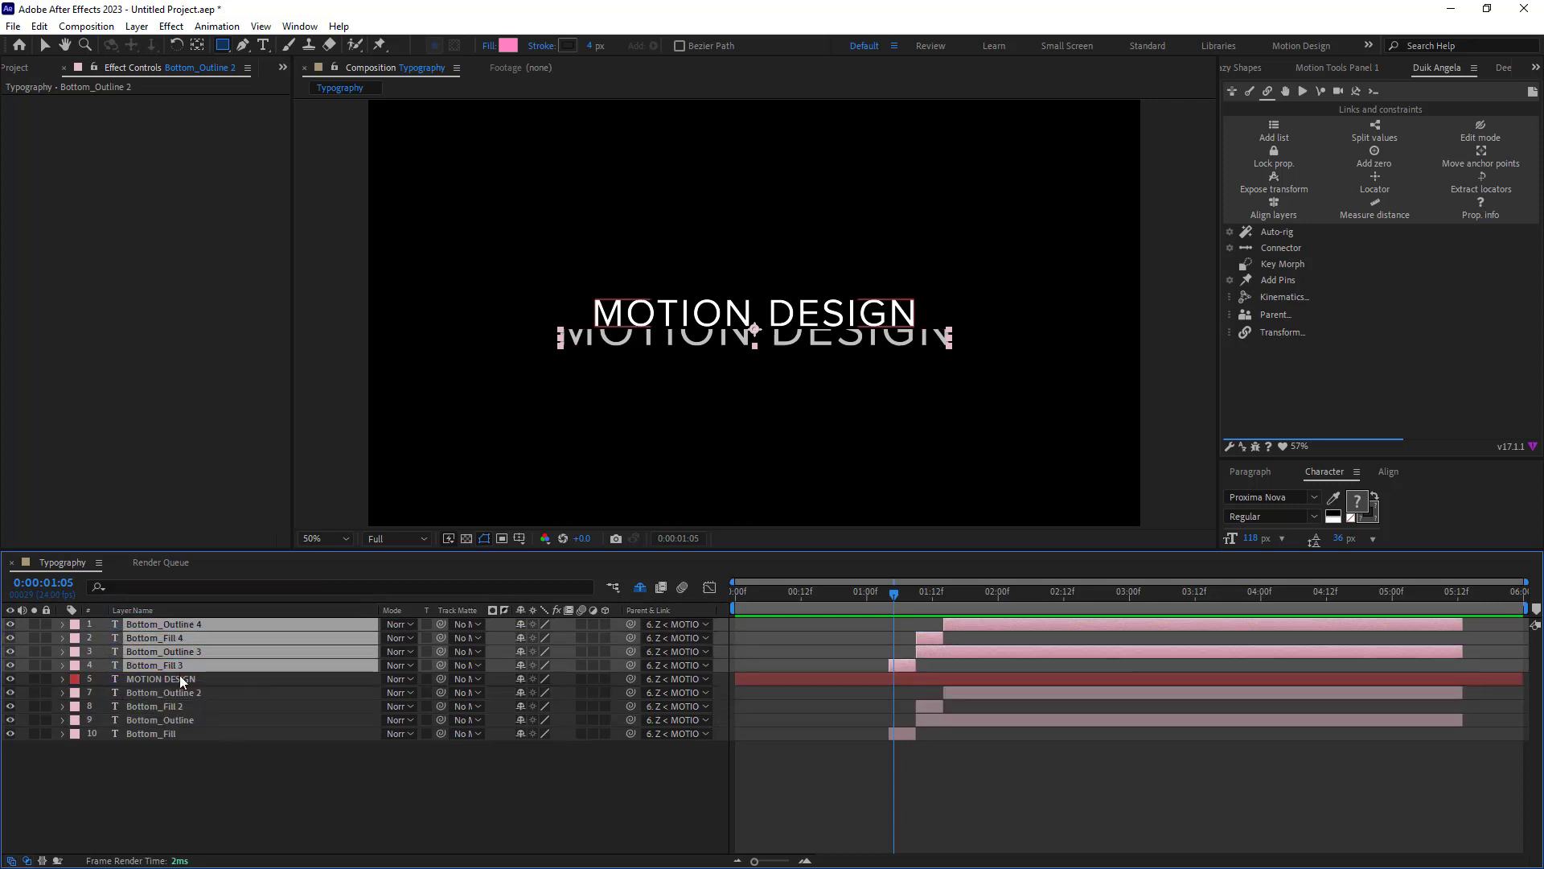
{"action": "left_click", "coordinate": [161, 666]}
{"action": "key", "text": "Return"}
{"action": "type", "text": "Top Fill"}
{"action": "key", "text": "Return"}
{"action": "left_click", "coordinate": [191, 654]}
{"action": "key", "text": "Return"}
{"action": "type", "text": "Top Outline"}
{"action": "key", "text": "Return"}
Step: Name the upper two duplicates Top Fill and Top Outline, and label all four Top layers green
{"action": "left_click", "coordinate": [167, 636]}
{"action": "key", "text": "Return"}
{"action": "type", "text": "Top Fill"}
{"action": "key", "text": "Return"}
{"action": "left_click", "coordinate": [161, 629]}
{"action": "key", "text": "Return"}
{"action": "type", "text": "Top Outline"}
{"action": "key", "text": "Return"}
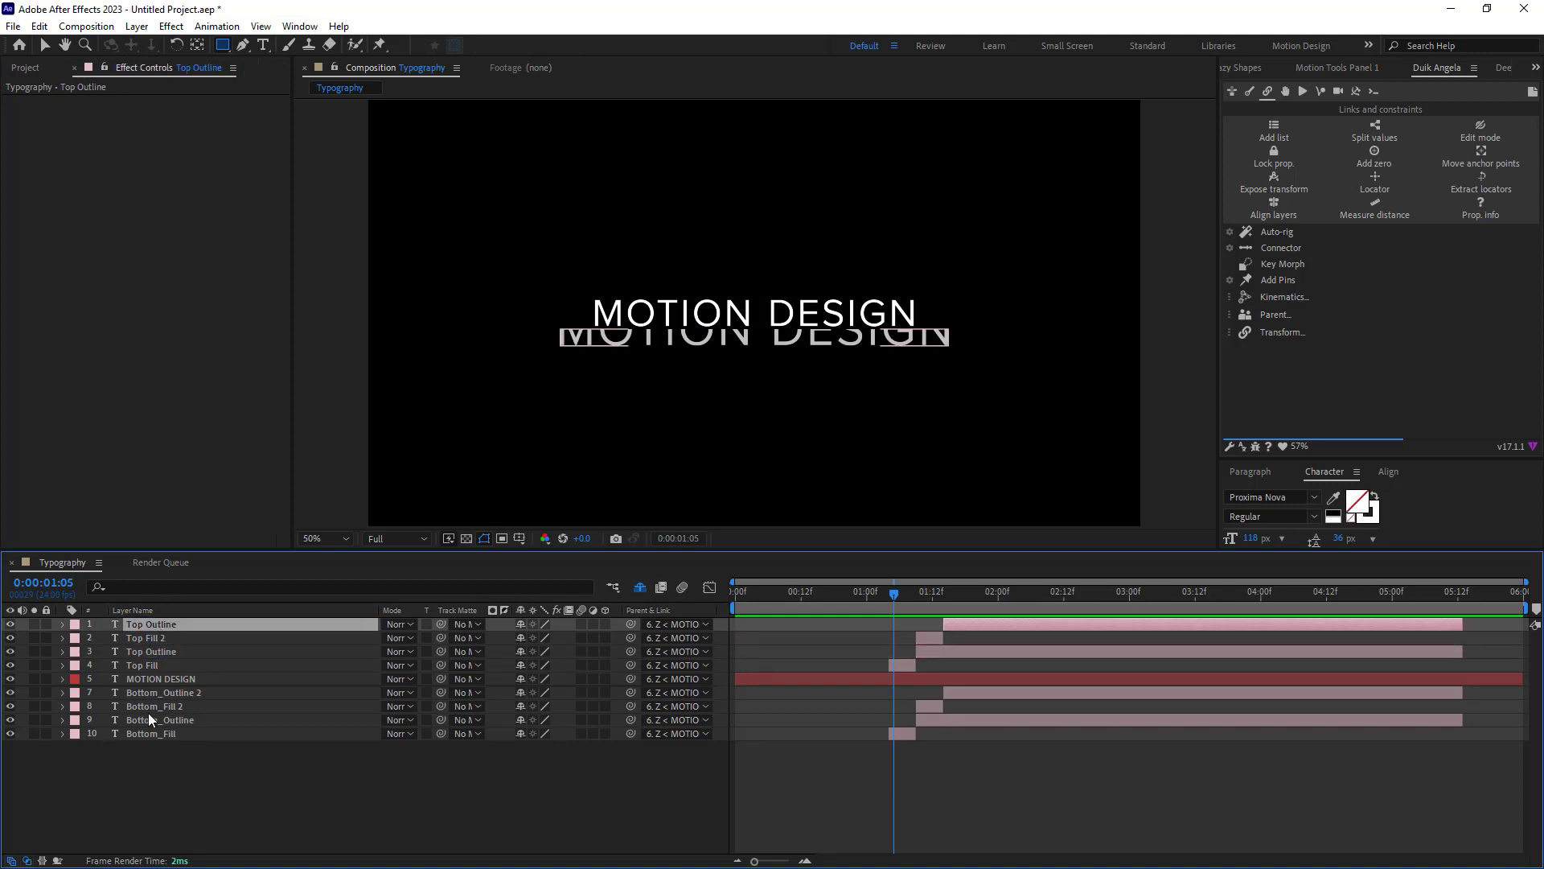
{"action": "left_click", "coordinate": [150, 664], "text": "shift"}
{"action": "left_click", "coordinate": [75, 664]}
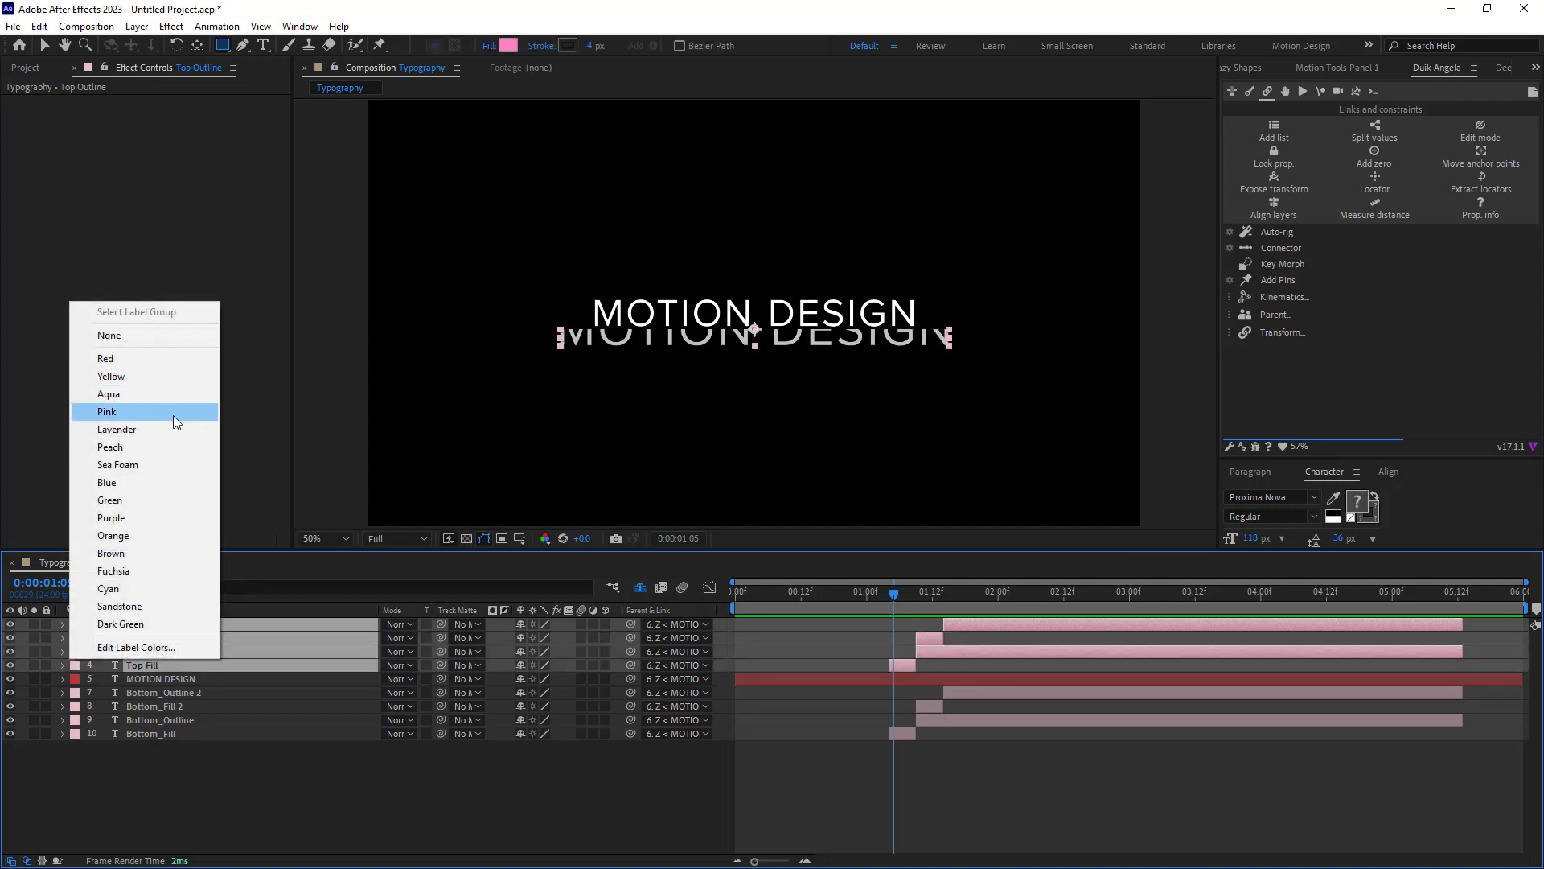
{"action": "left_click", "coordinate": [170, 498]}
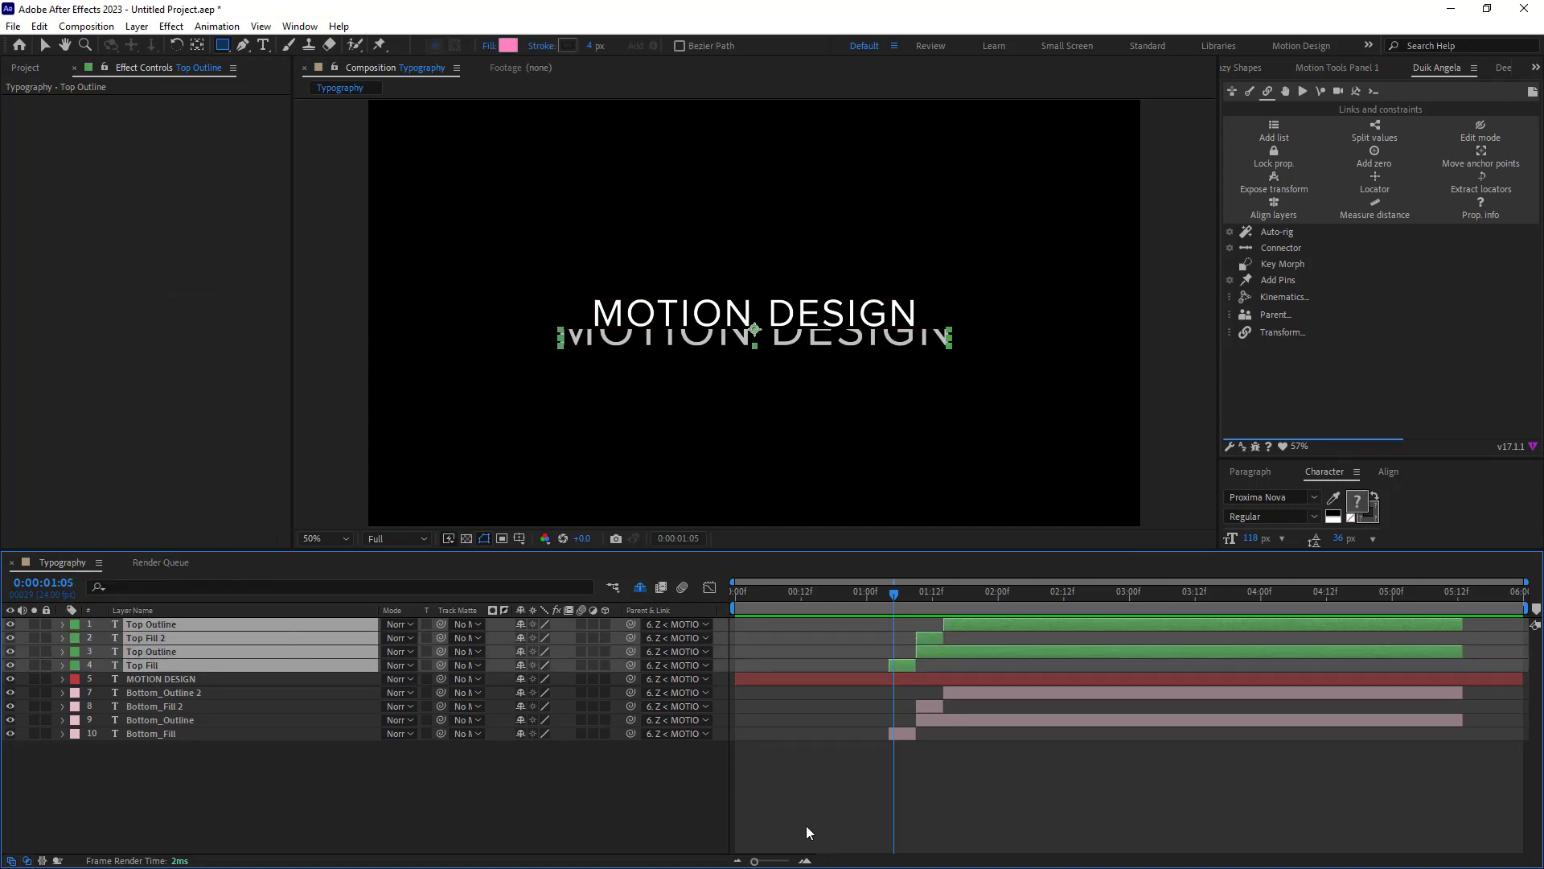
{"action": "left_click", "coordinate": [907, 801]}
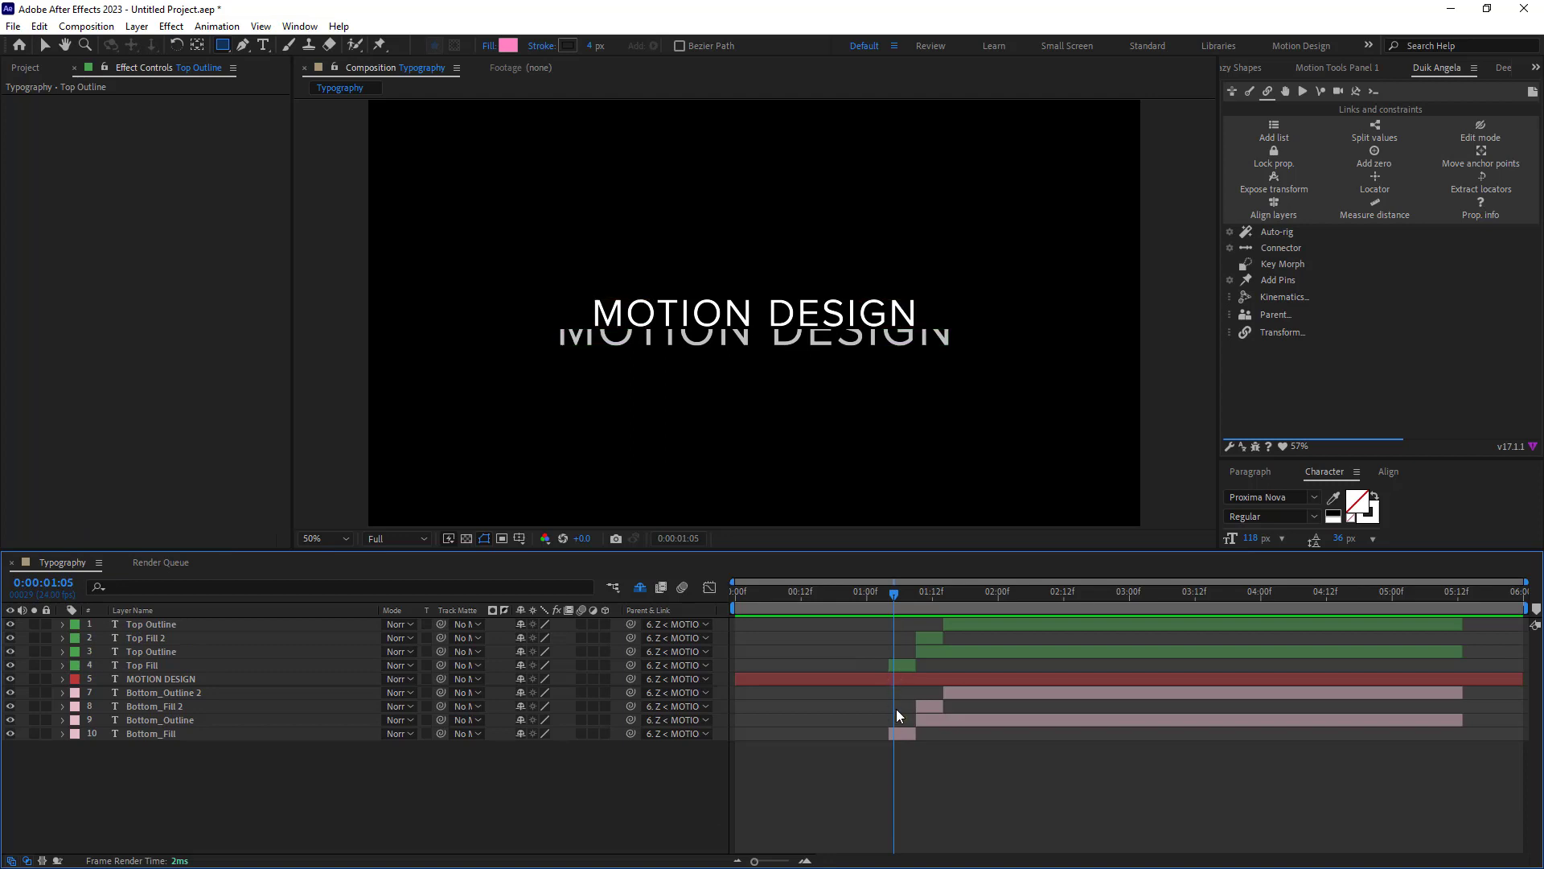
Step: Offset the lower Top Fill and Top Outline pair to Position Y -40
{"action": "mouse_move", "coordinate": [890, 596]}
{"action": "left_mouse_down"}
{"action": "mouse_move", "coordinate": [1014, 597]}
{"action": "mouse_move", "coordinate": [886, 606]}
{"action": "left_mouse_up"}
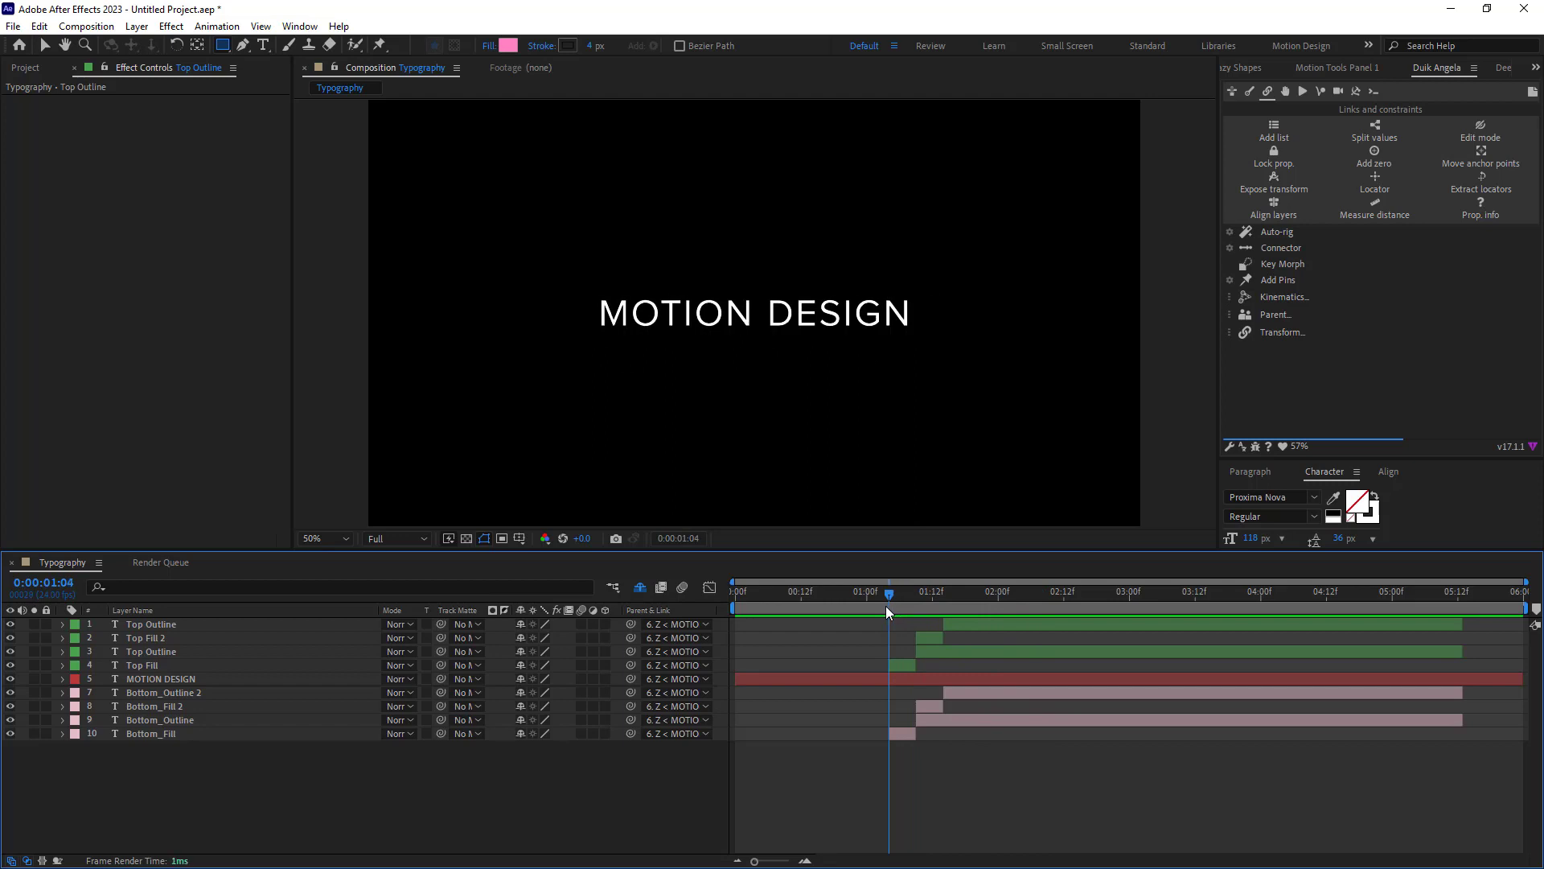
{"action": "left_click", "coordinate": [908, 666]}
{"action": "left_click", "coordinate": [940, 650], "text": "shift"}
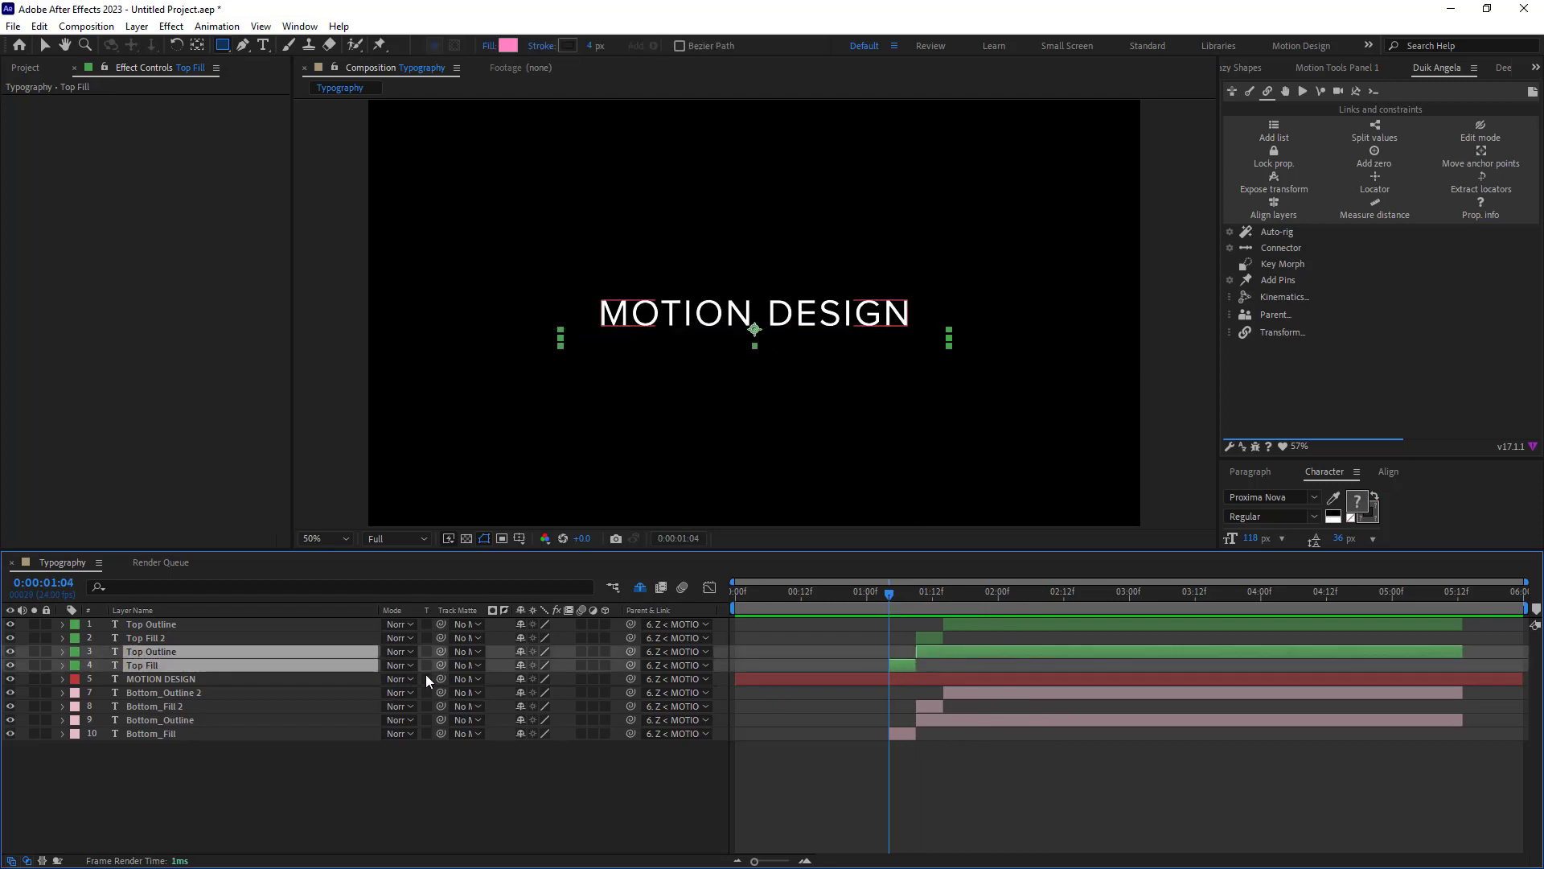
{"action": "key", "text": "p"}
{"action": "left_click", "coordinate": [539, 664]}
{"action": "type", "text": "-40"}
{"action": "key", "text": "Return"}
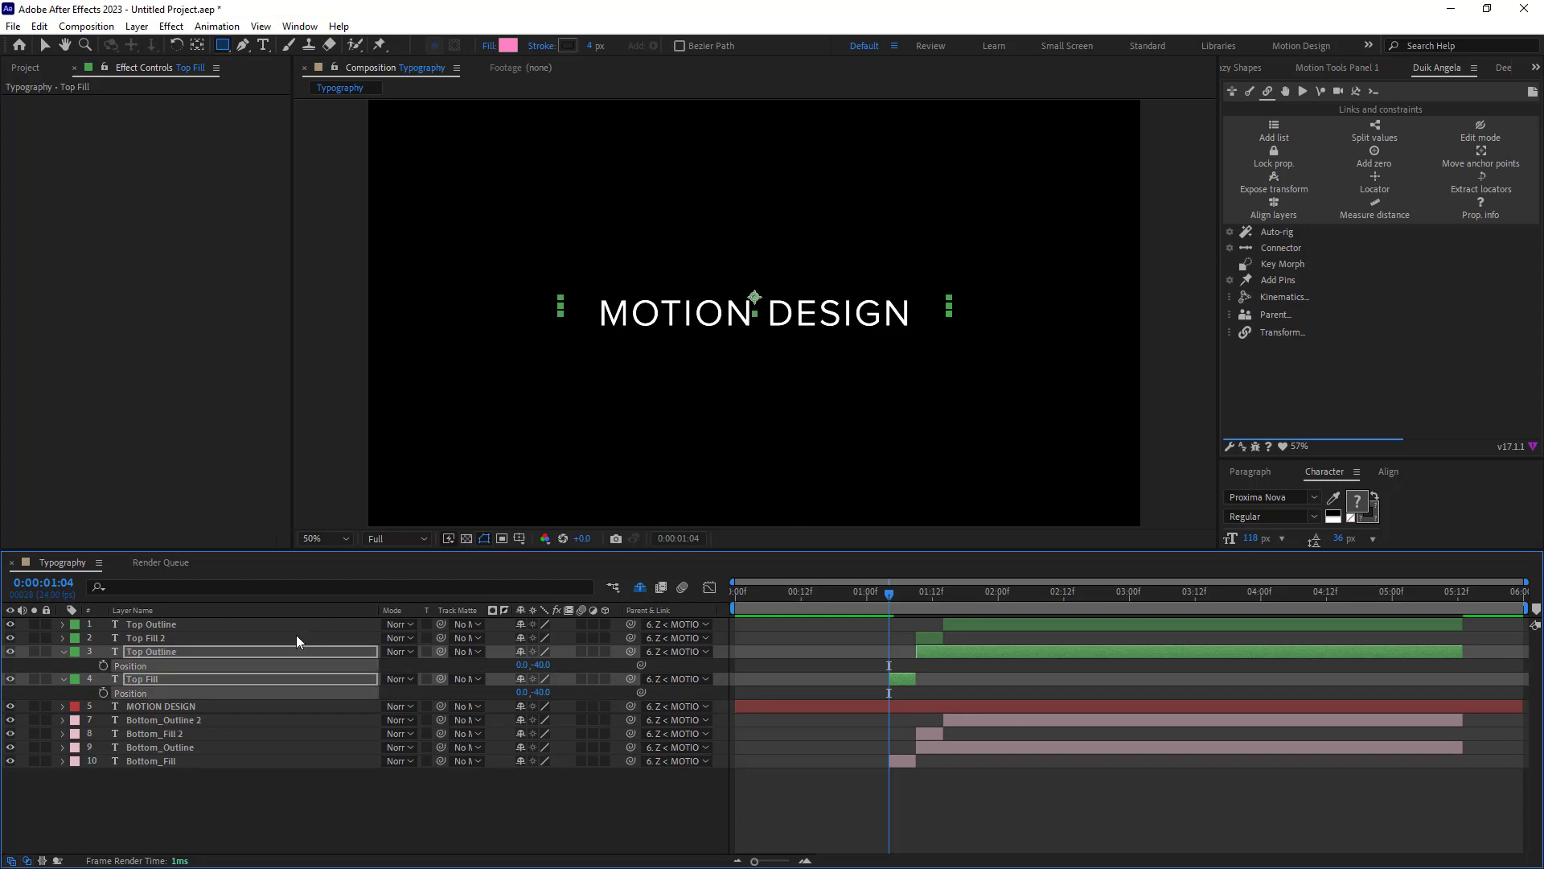
Step: Offset the upper Top Fill and Top Outline pair to Position Y -80 and review at 100%
{"action": "left_click", "coordinate": [180, 641]}
{"action": "left_click", "coordinate": [181, 625], "text": "shift"}
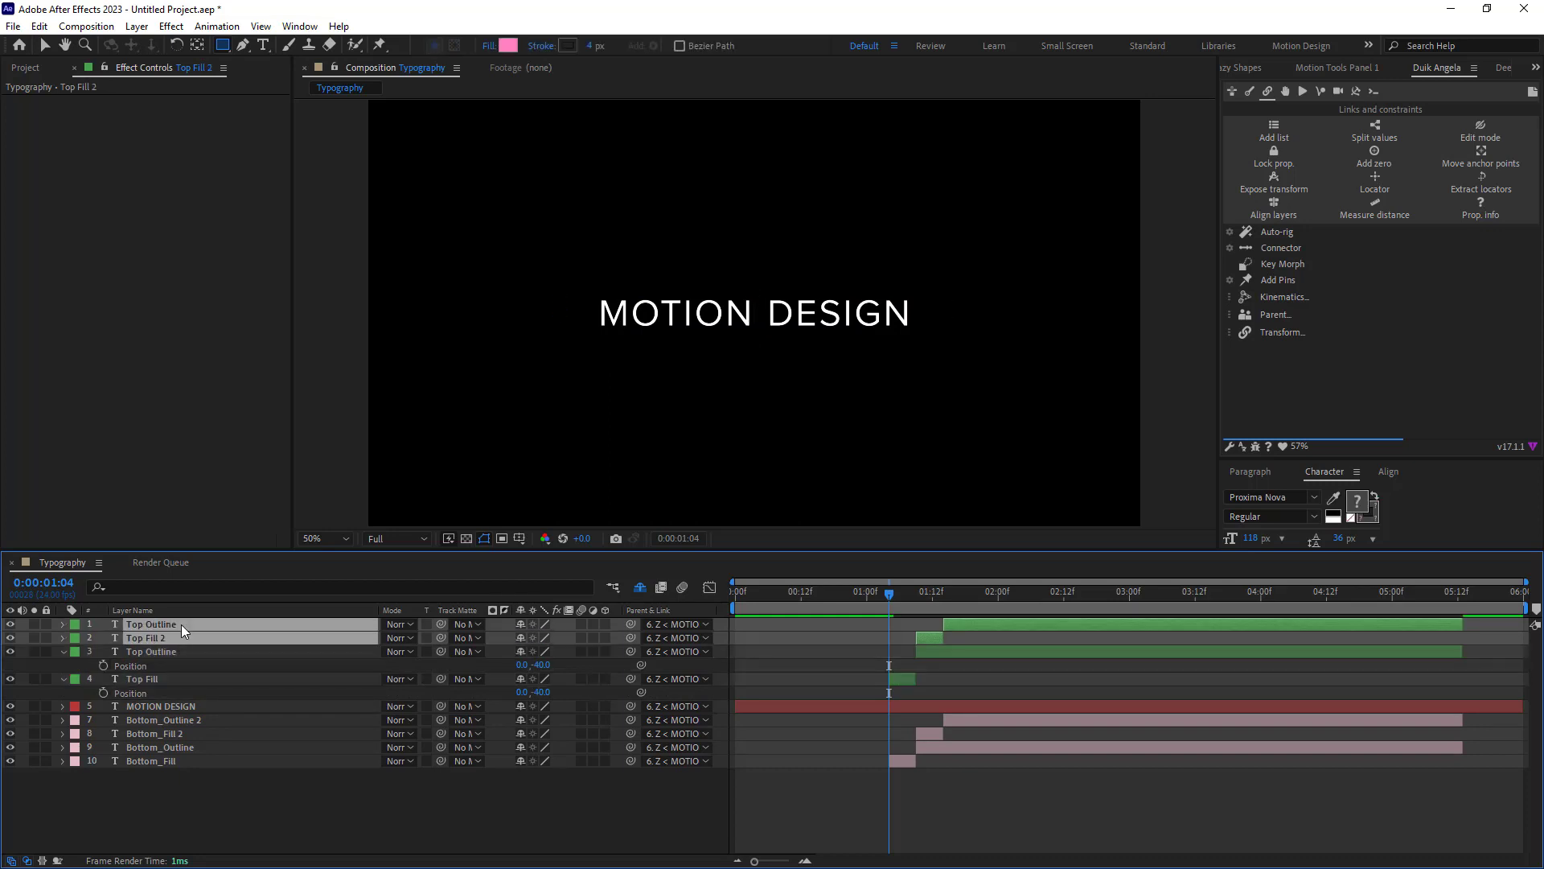
{"action": "key", "text": "p"}
{"action": "left_click", "coordinate": [539, 638]}
{"action": "type", "text": "-80"}
{"action": "key", "text": "Return"}
{"action": "left_click_drag", "start_coordinate": [890, 603], "coordinate": [949, 604]}
{"action": "key", "text": "slash"}
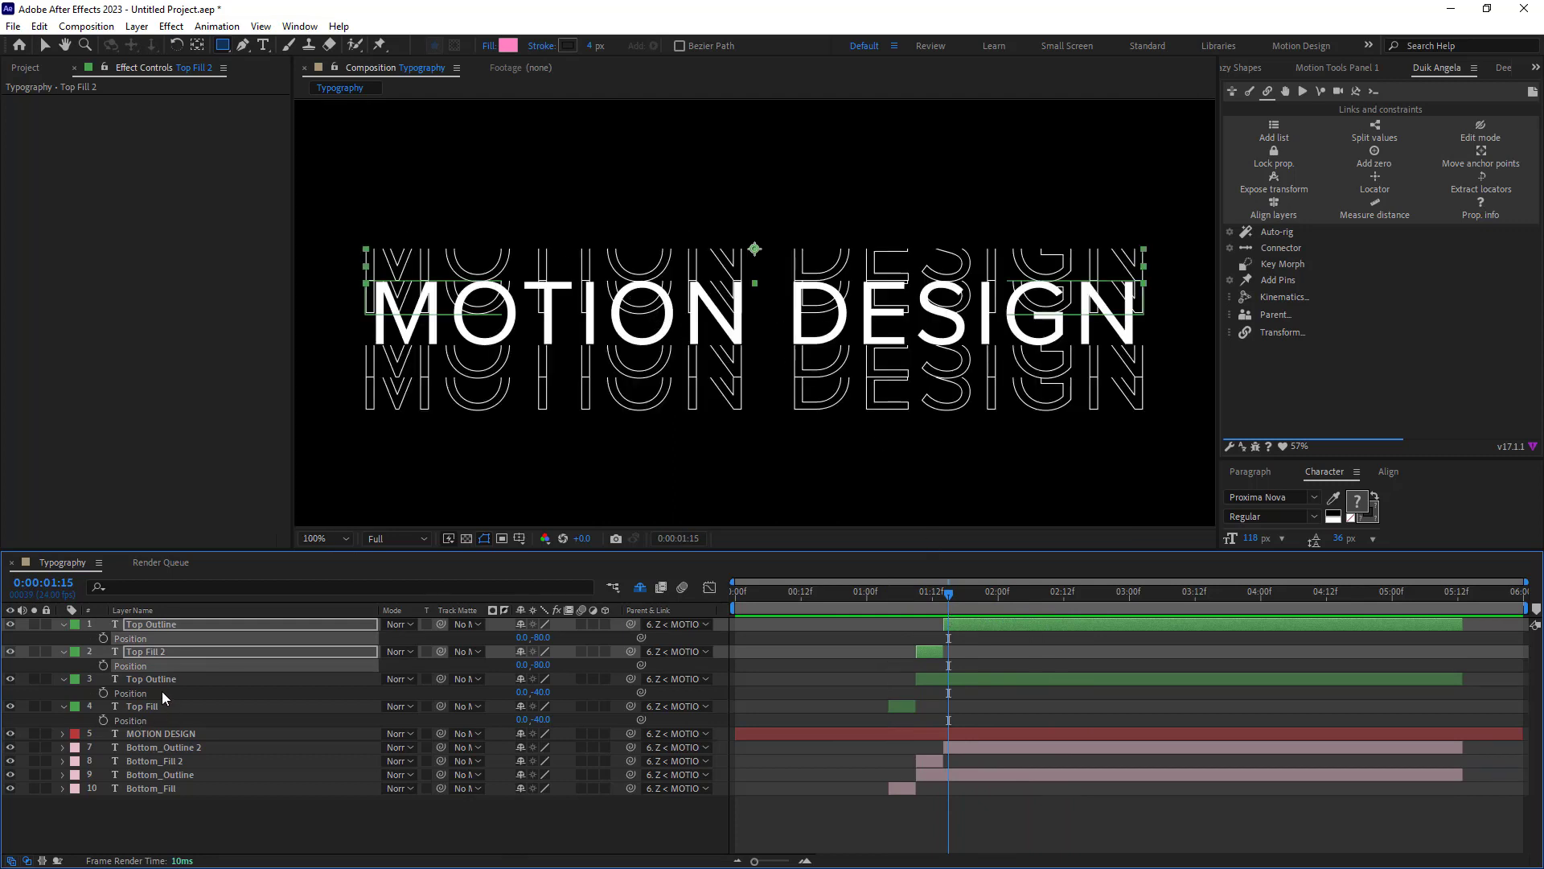
Step: Filter the four Top layers' properties by 'mask' and tick Inverted on each Mask 1
{"action": "left_click", "coordinate": [147, 706]}
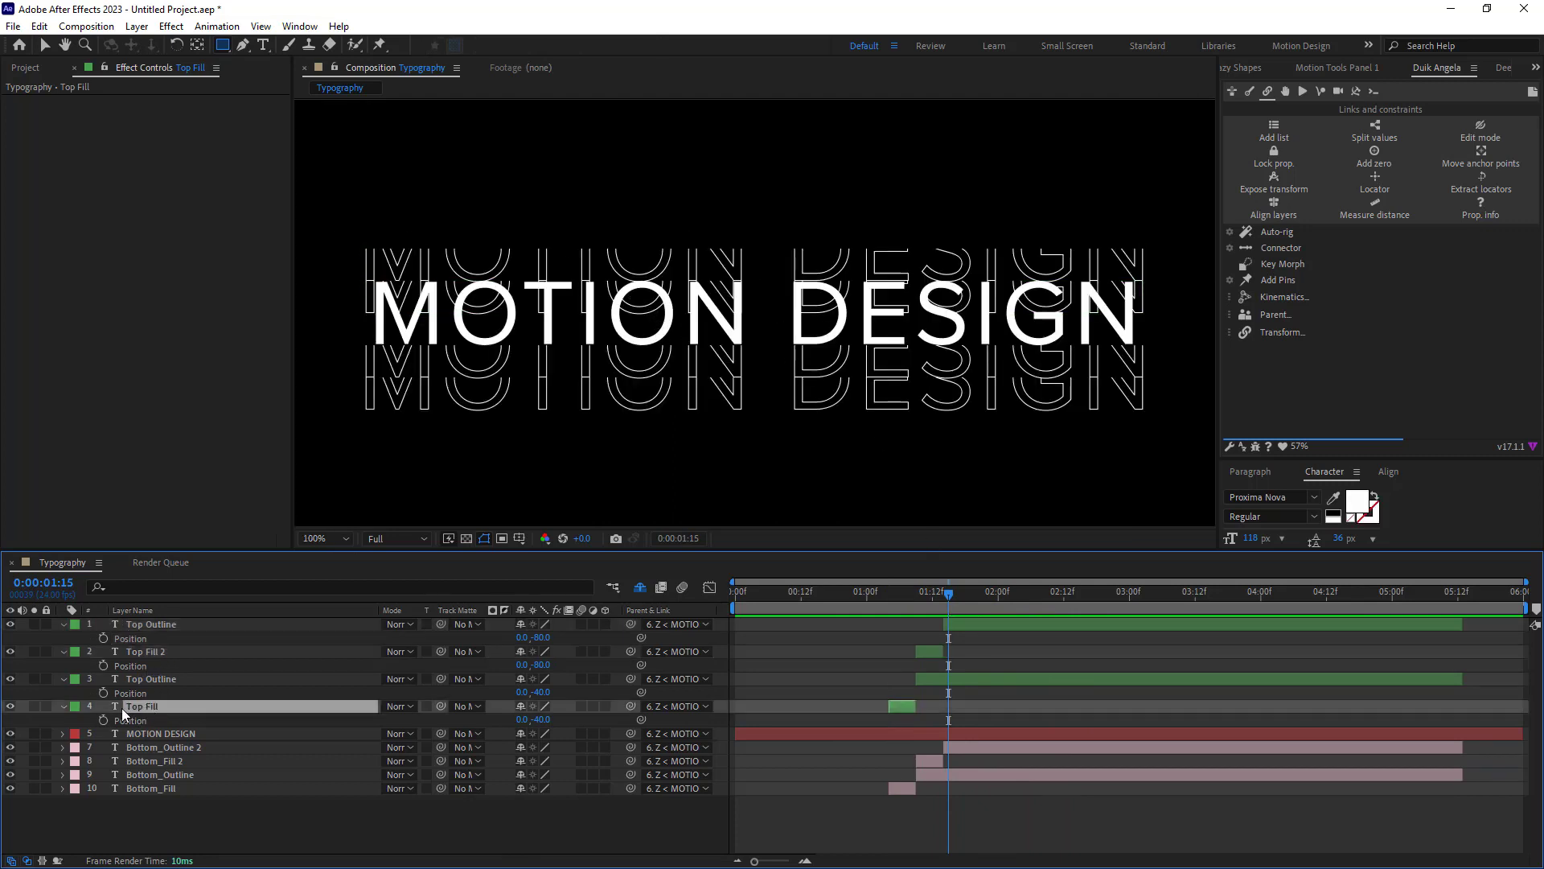
{"action": "left_click", "coordinate": [158, 628], "text": "shift"}
{"action": "left_click", "coordinate": [170, 587]}
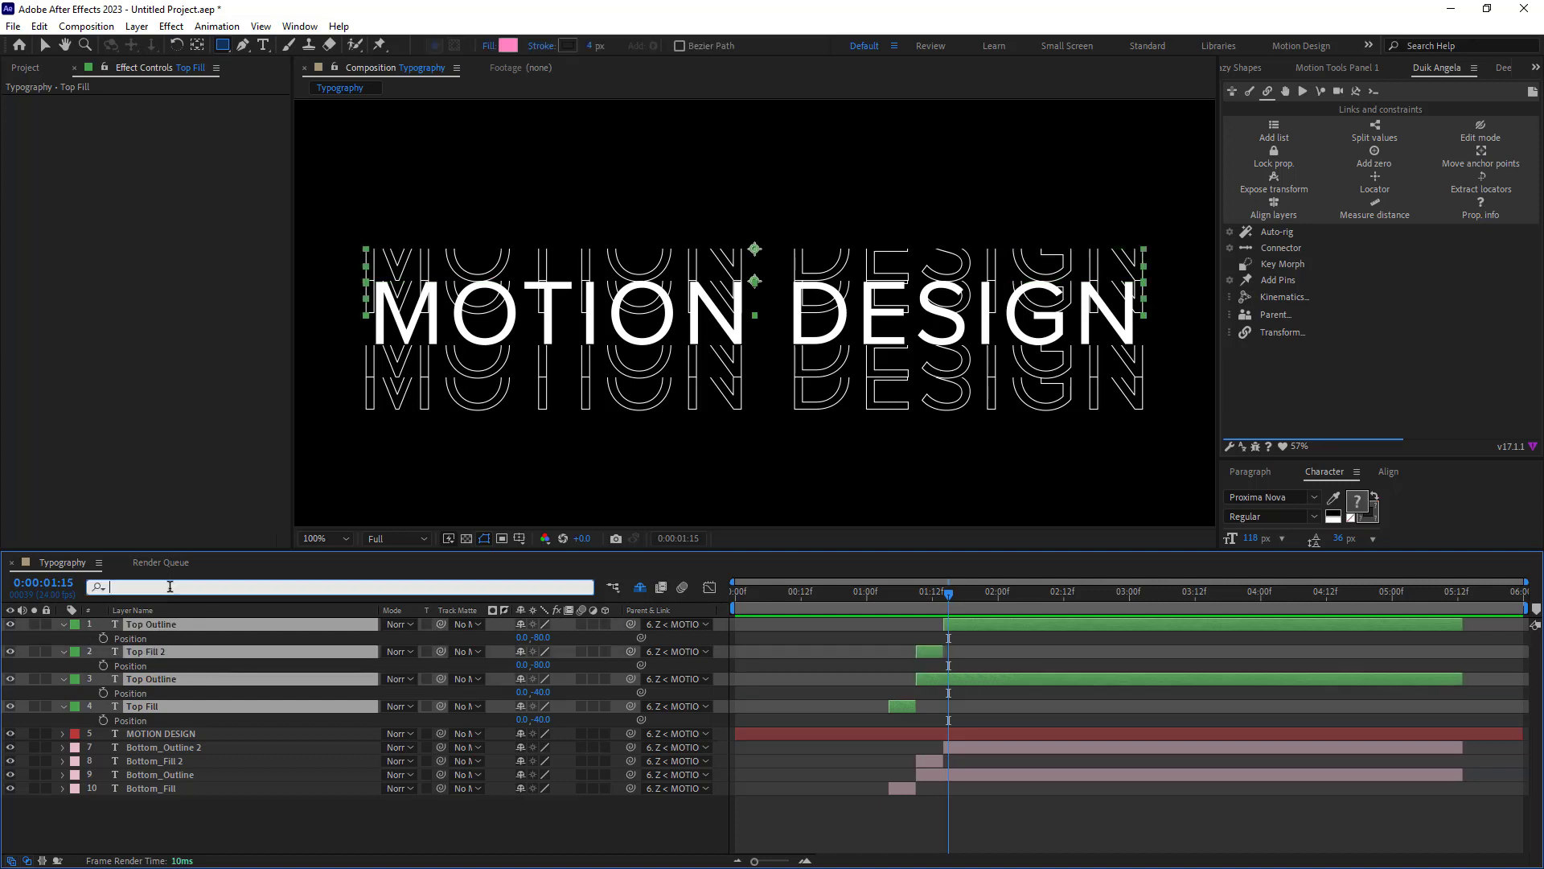
{"action": "type", "text": "mask"}
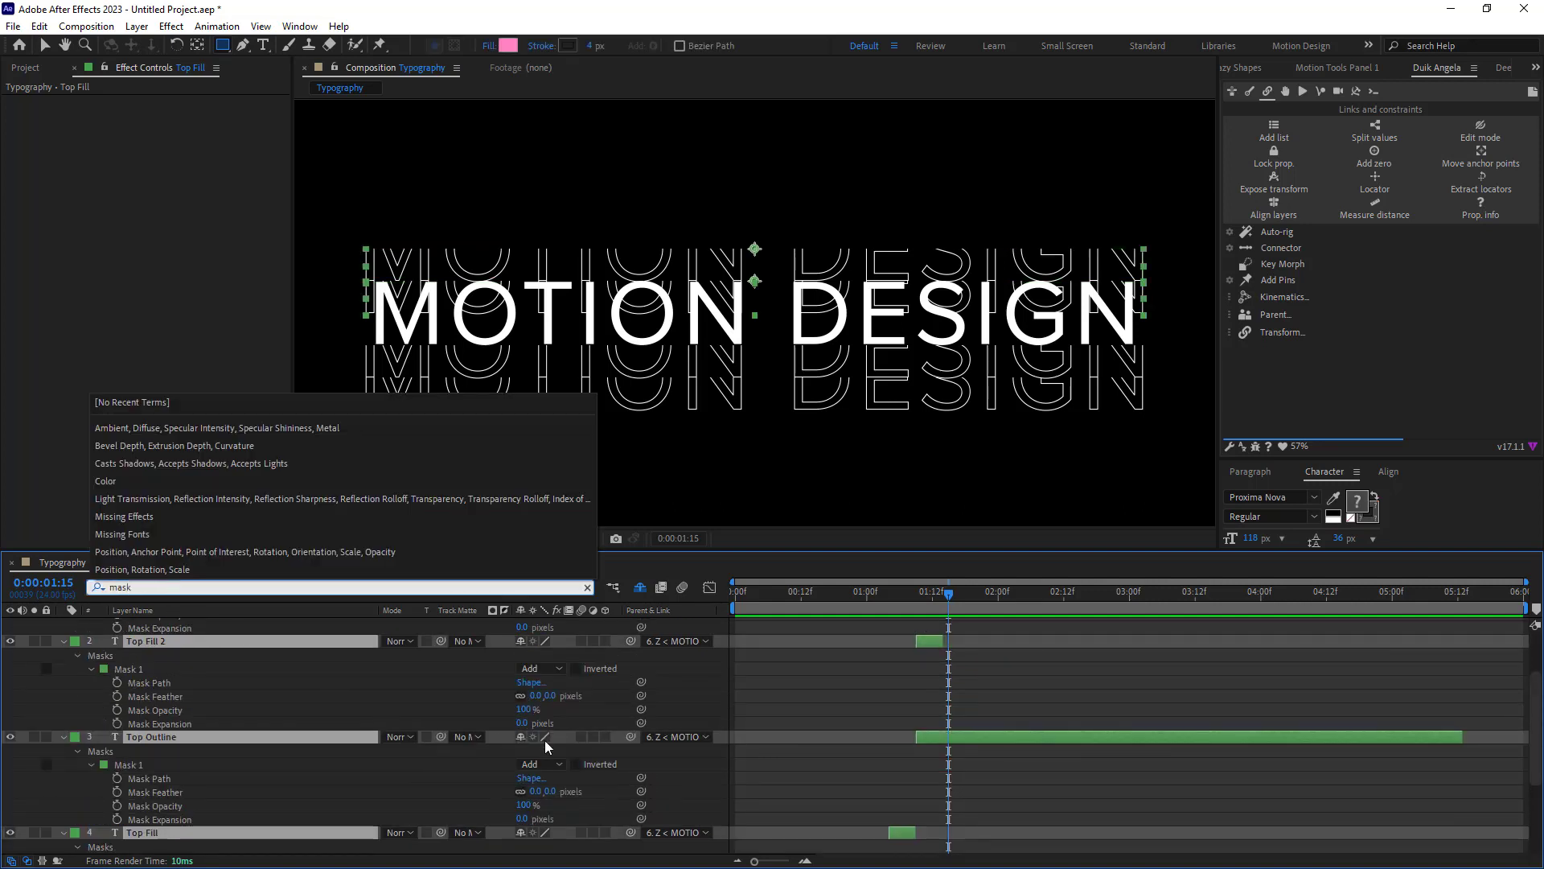
{"action": "left_click", "coordinate": [577, 668]}
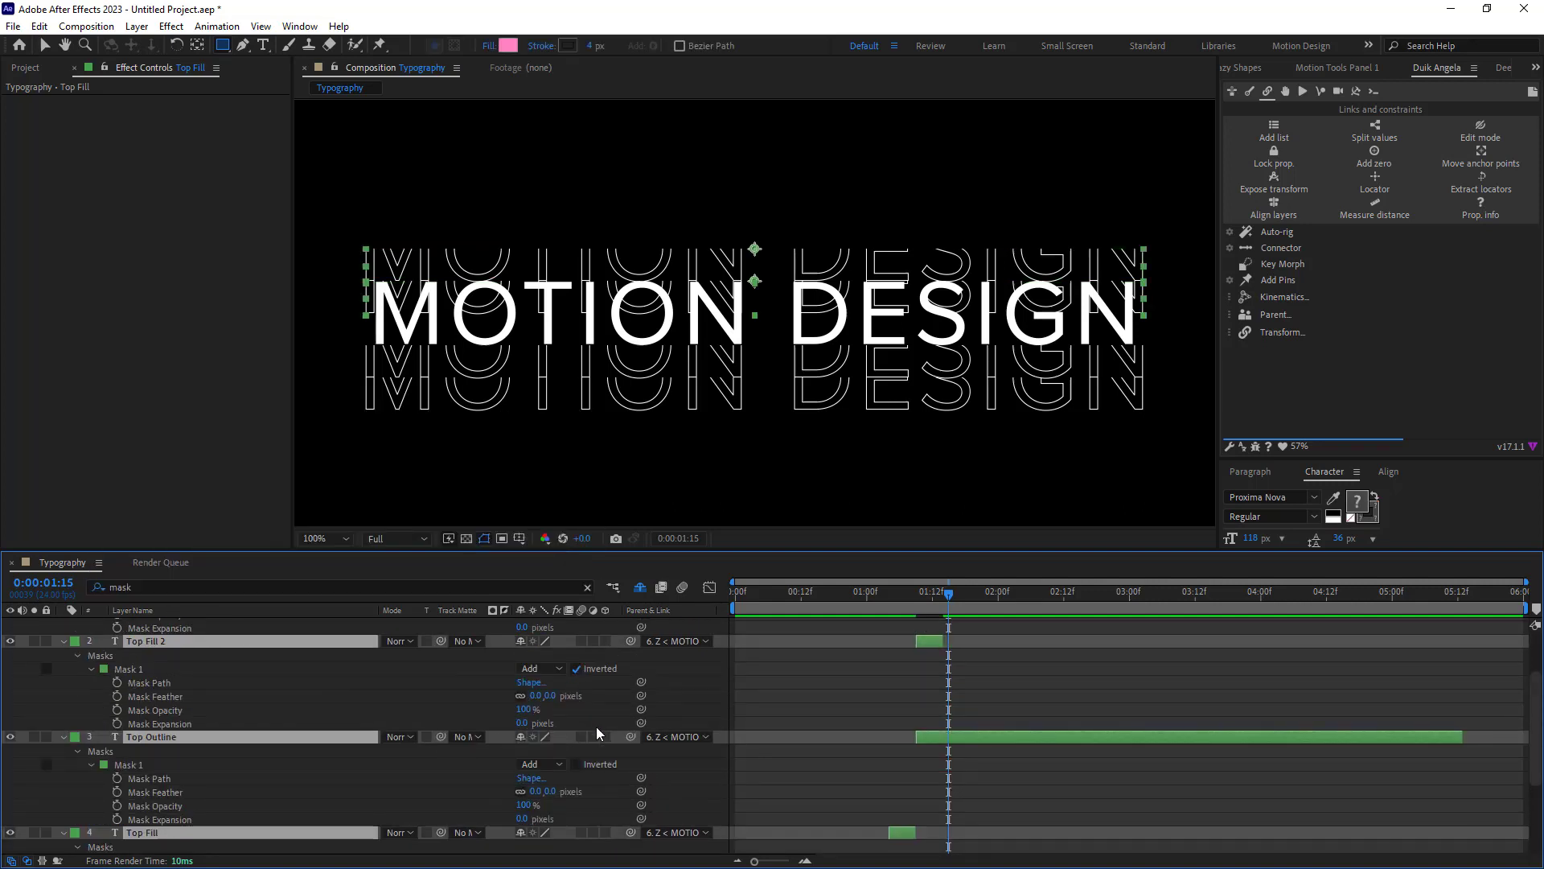
{"action": "left_click", "coordinate": [579, 764]}
{"action": "scroll", "coordinate": [578, 765], "scroll_direction": "down", "scroll_amount": 1}
{"action": "scroll", "coordinate": [573, 819], "scroll_direction": "down", "scroll_amount": 3}
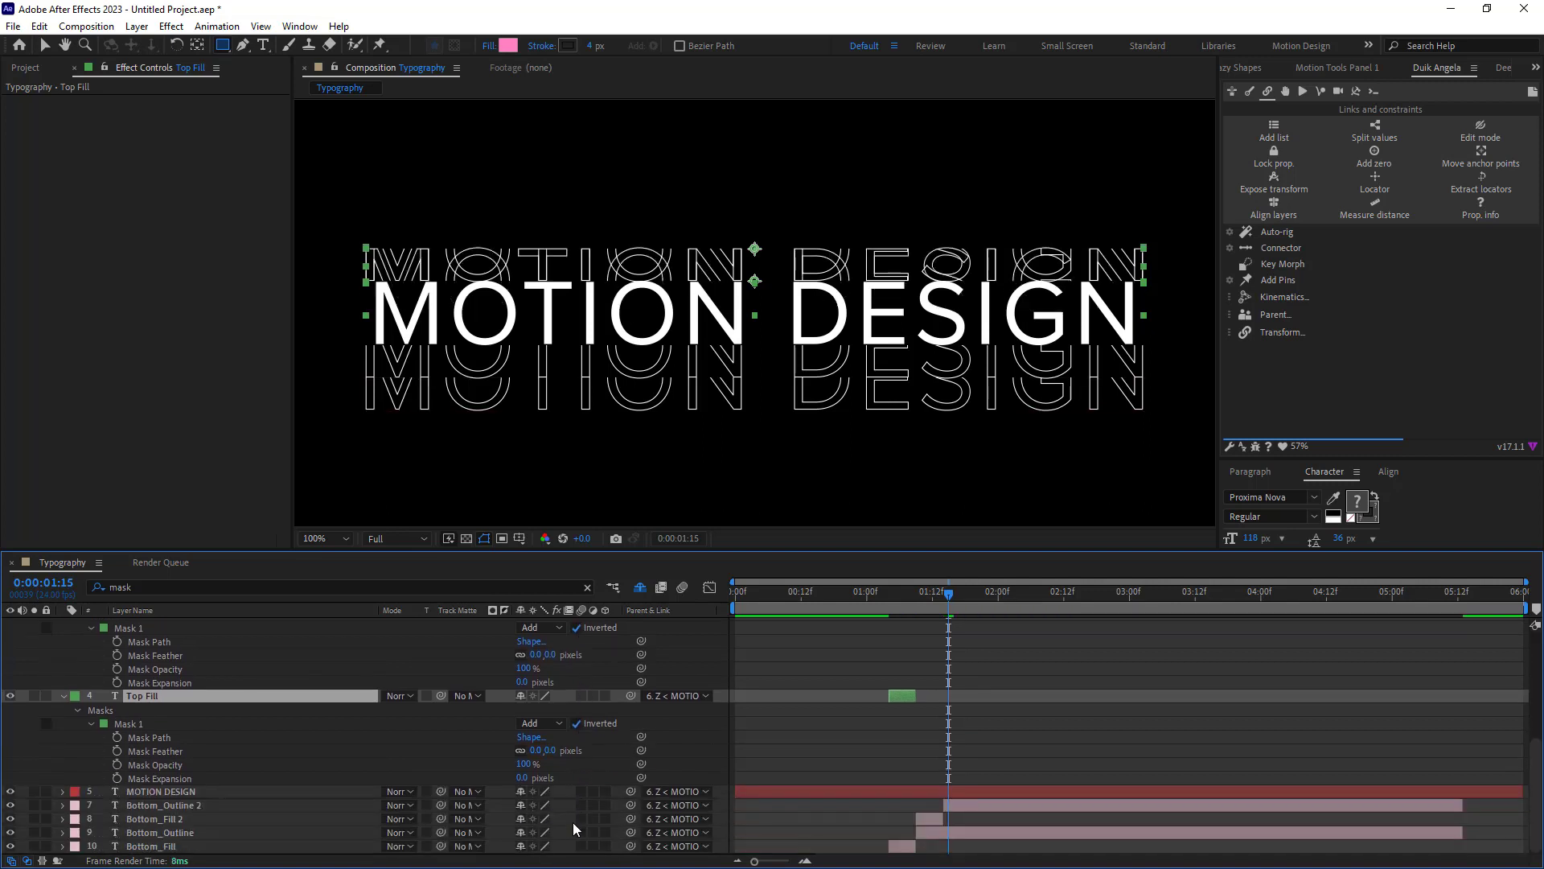
{"action": "scroll", "coordinate": [563, 804], "scroll_direction": "up", "scroll_amount": 5}
{"action": "scroll", "coordinate": [572, 719], "scroll_direction": "up", "scroll_amount": 1}
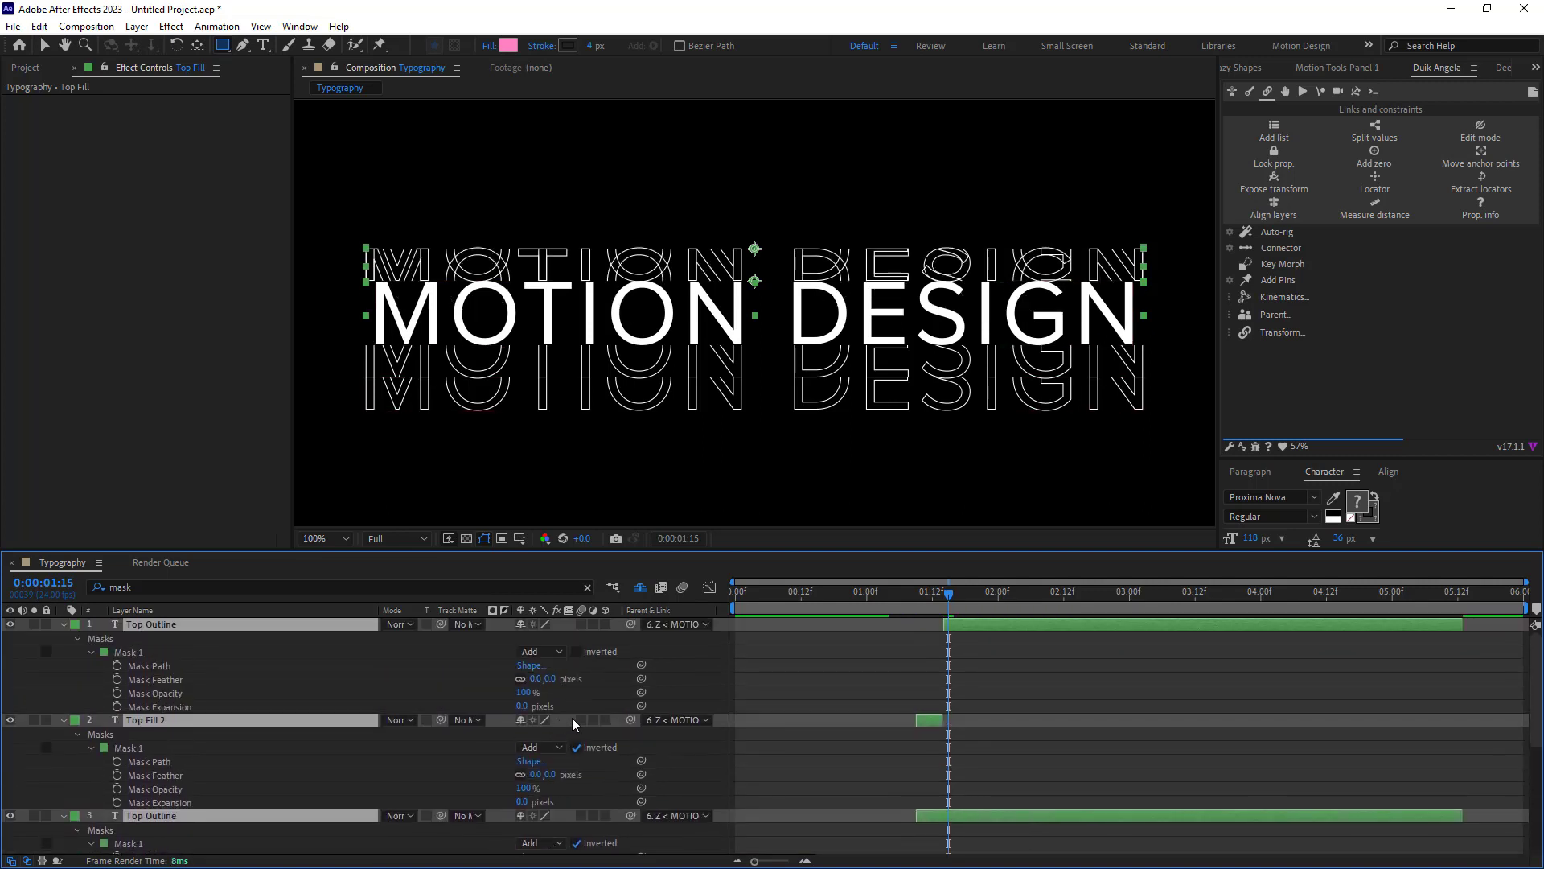
{"action": "left_click", "coordinate": [576, 651]}
{"action": "scroll", "coordinate": [625, 316], "scroll_direction": "down", "scroll_amount": 4}
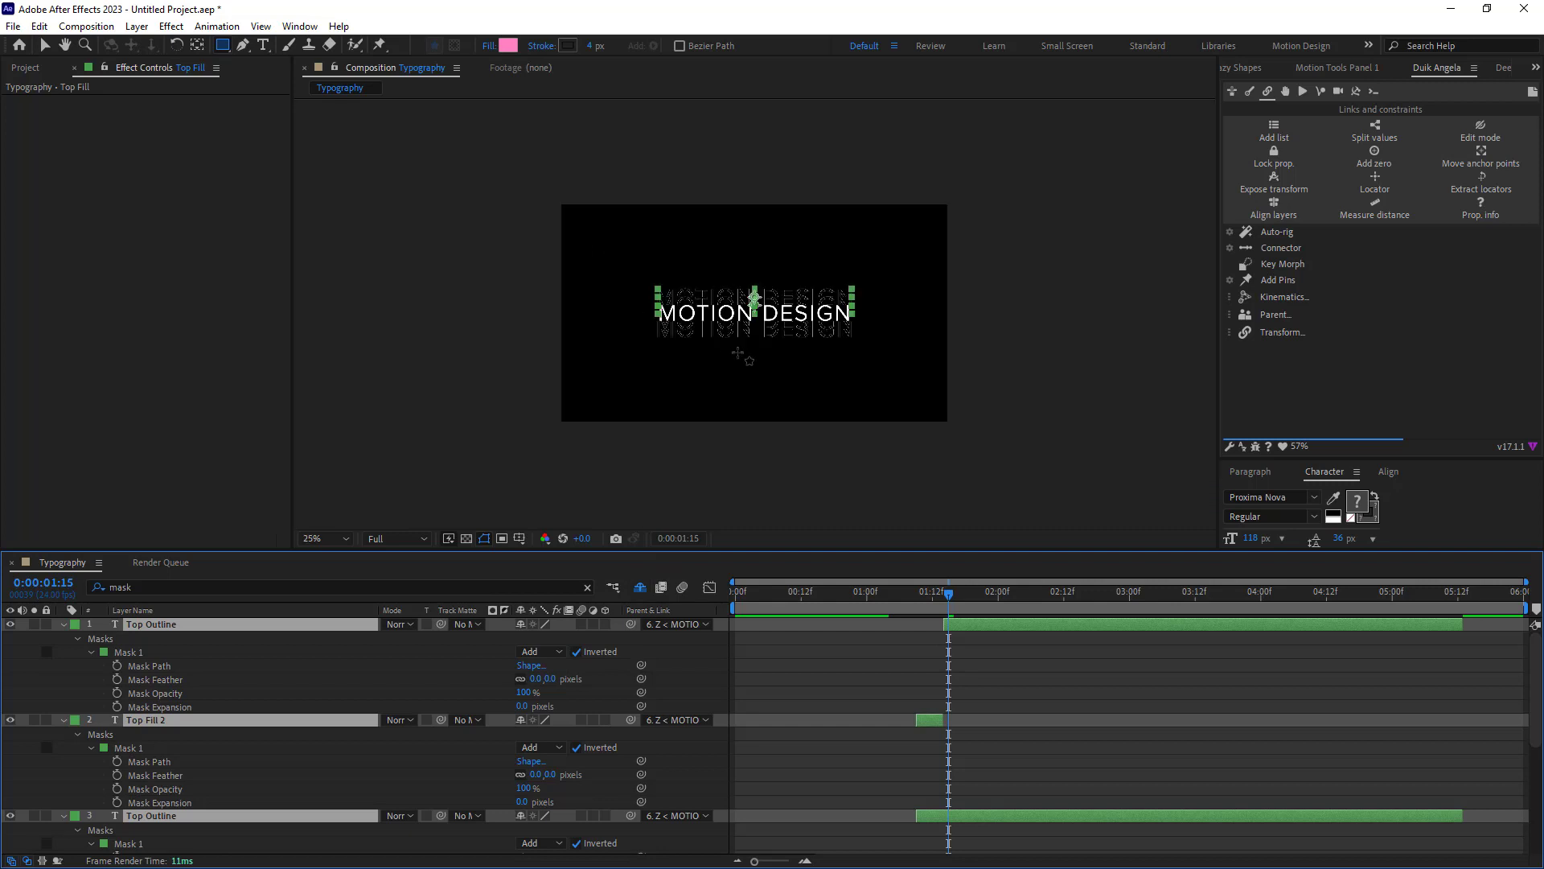
Step: Clear the mask search and preview the stacked text animation from the start
{"action": "key", "text": "v"}
{"action": "left_click", "coordinate": [1000, 453]}
{"action": "left_click_drag", "start_coordinate": [943, 599], "coordinate": [727, 602]}
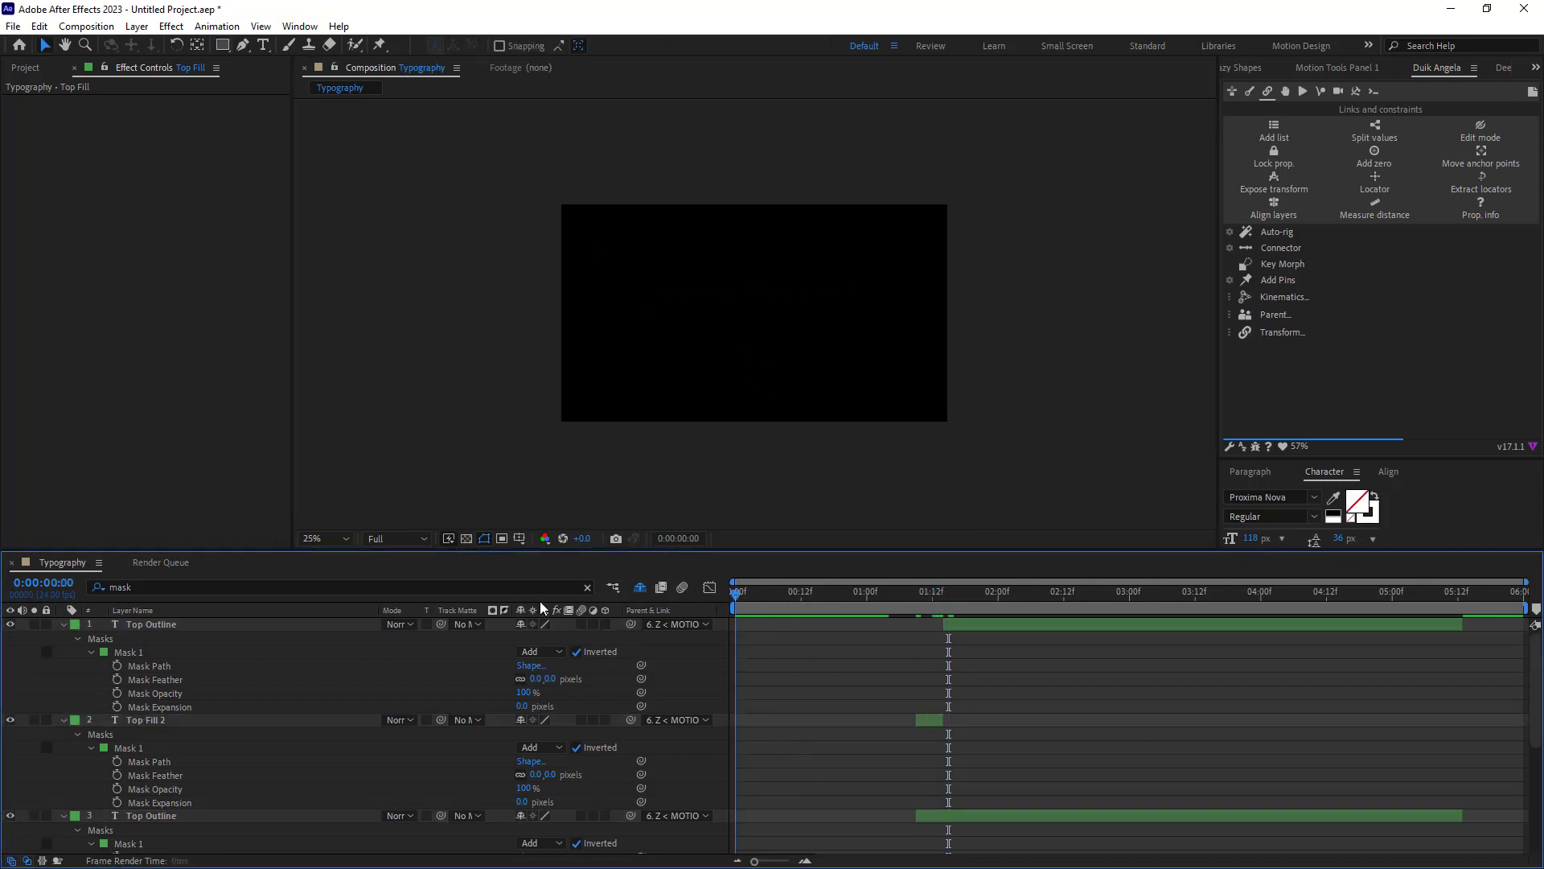
{"action": "left_click", "coordinate": [169, 586]}
{"action": "key", "text": "BackSpace"}
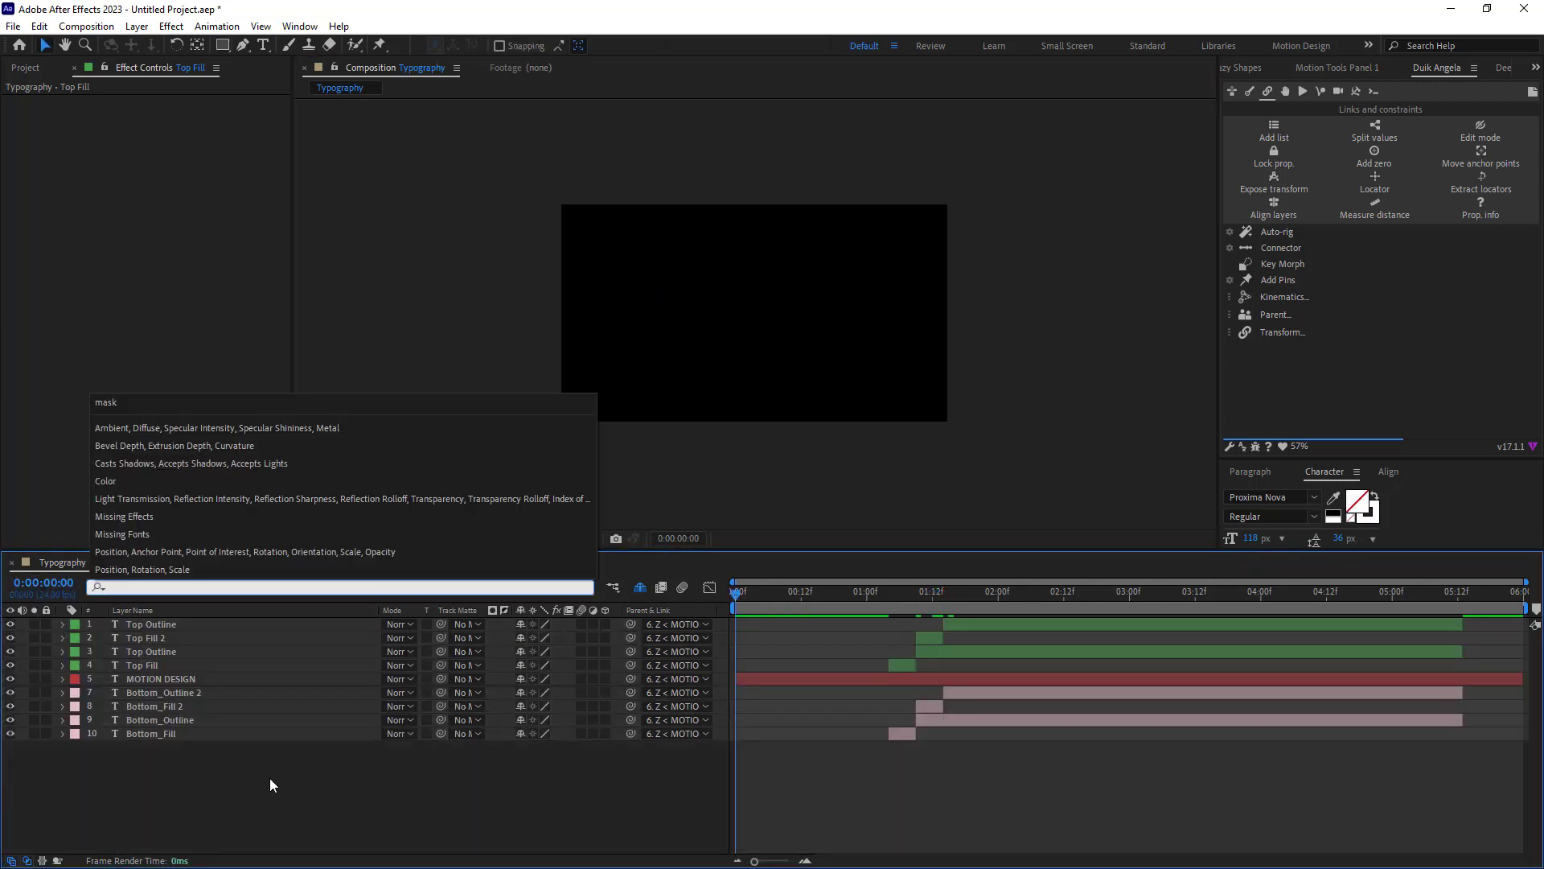
{"action": "left_click", "coordinate": [263, 789]}
{"action": "key", "text": "space"}
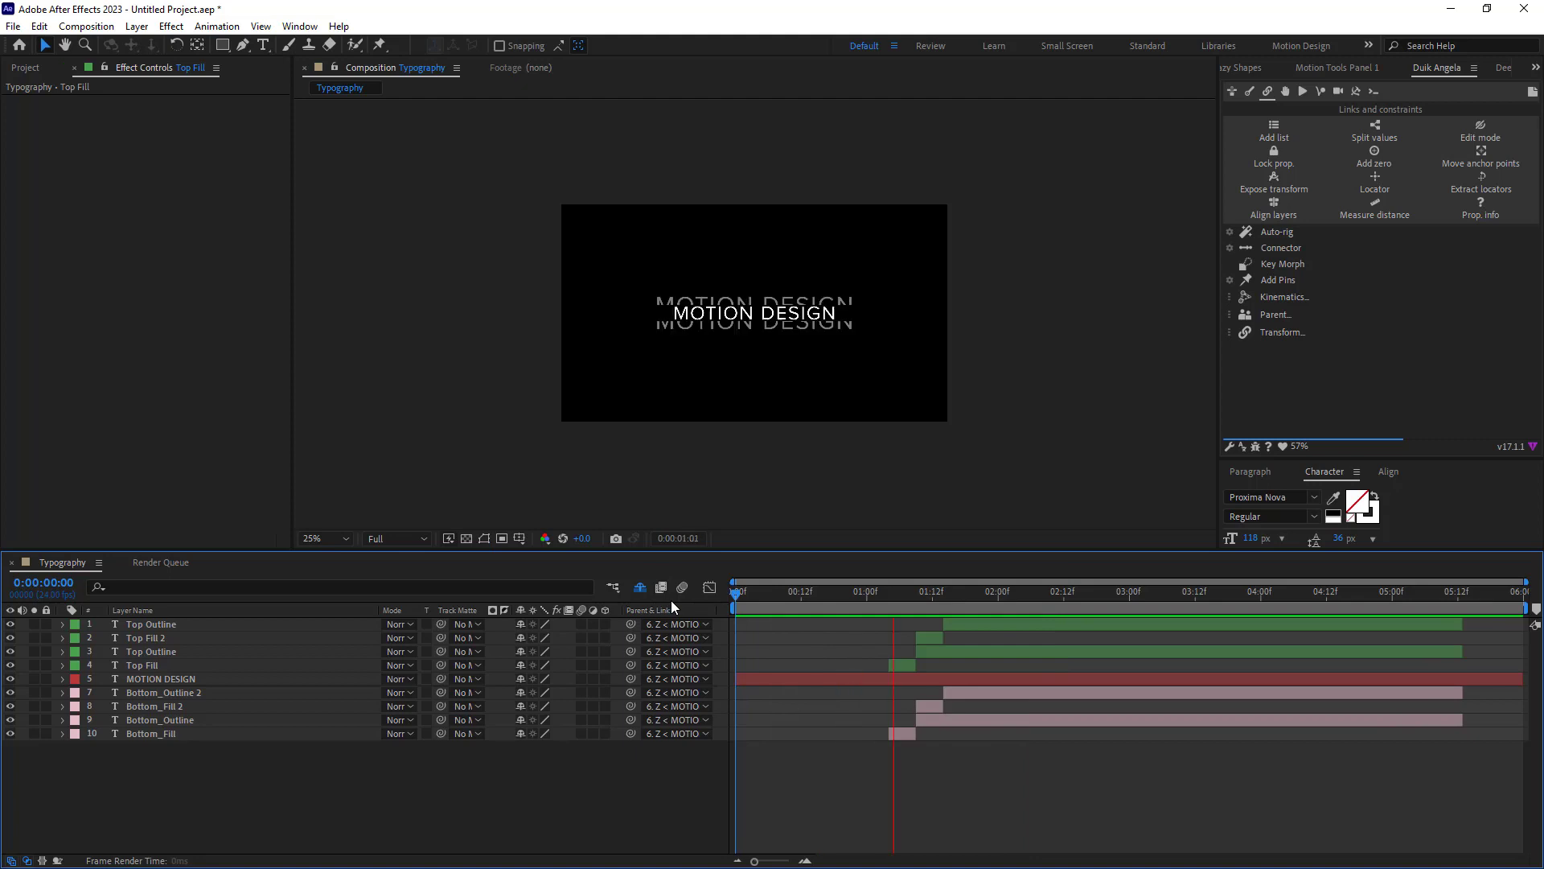
Step: Bring up the timeline's New layer options
{"action": "scroll", "coordinate": [716, 369], "scroll_direction": "up", "scroll_amount": 2}
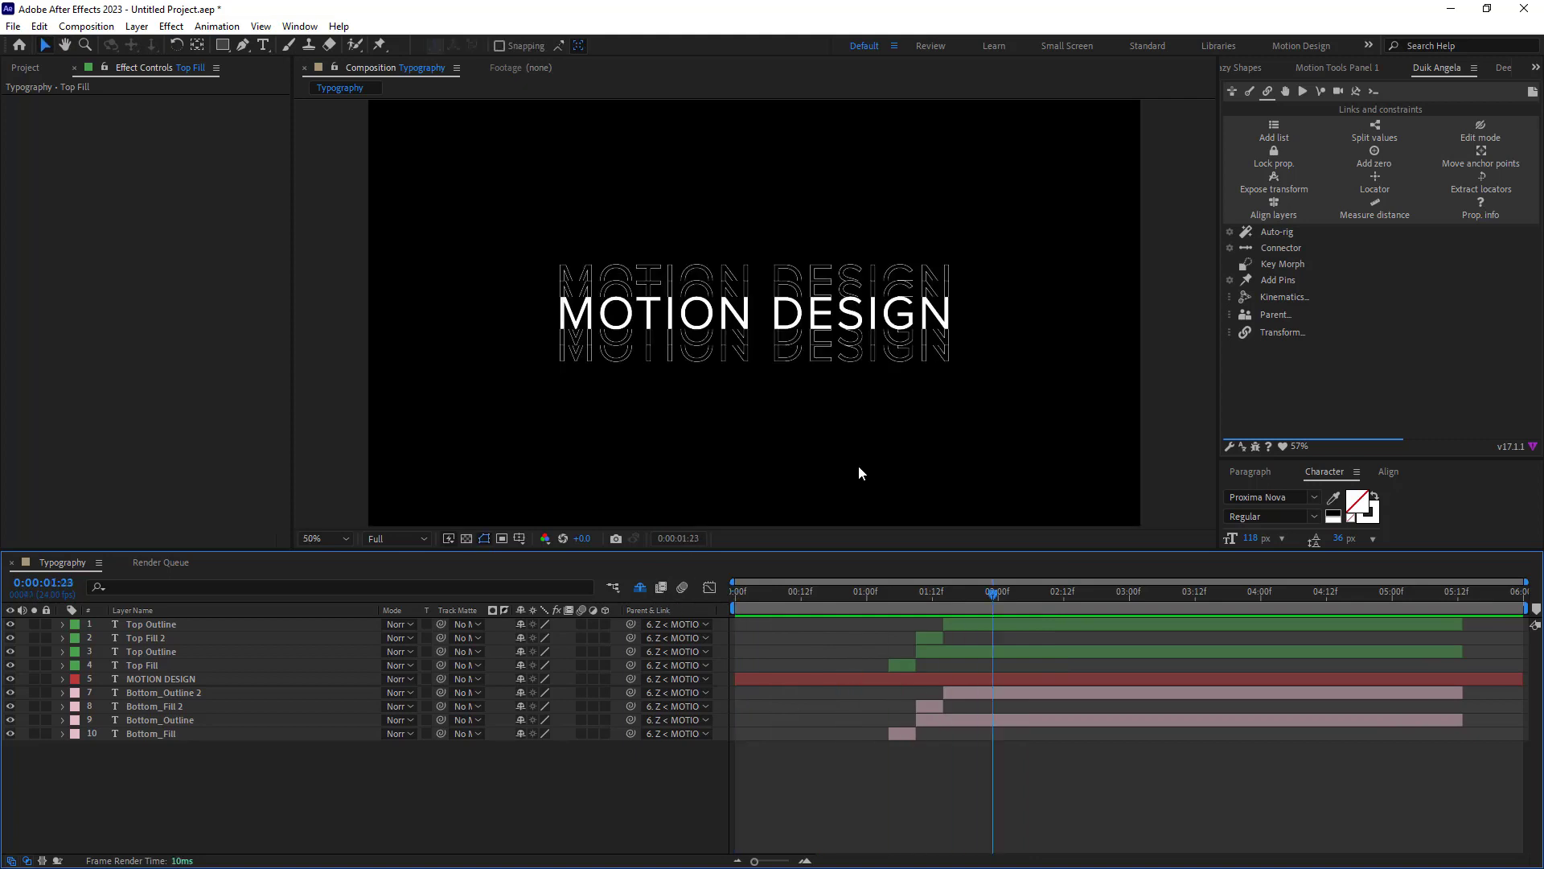
{"action": "scroll", "coordinate": [904, 490], "scroll_direction": "down", "scroll_amount": 2}
{"action": "right_click", "coordinate": [149, 785]}
{"action": "mouse_move", "coordinate": [257, 588]}
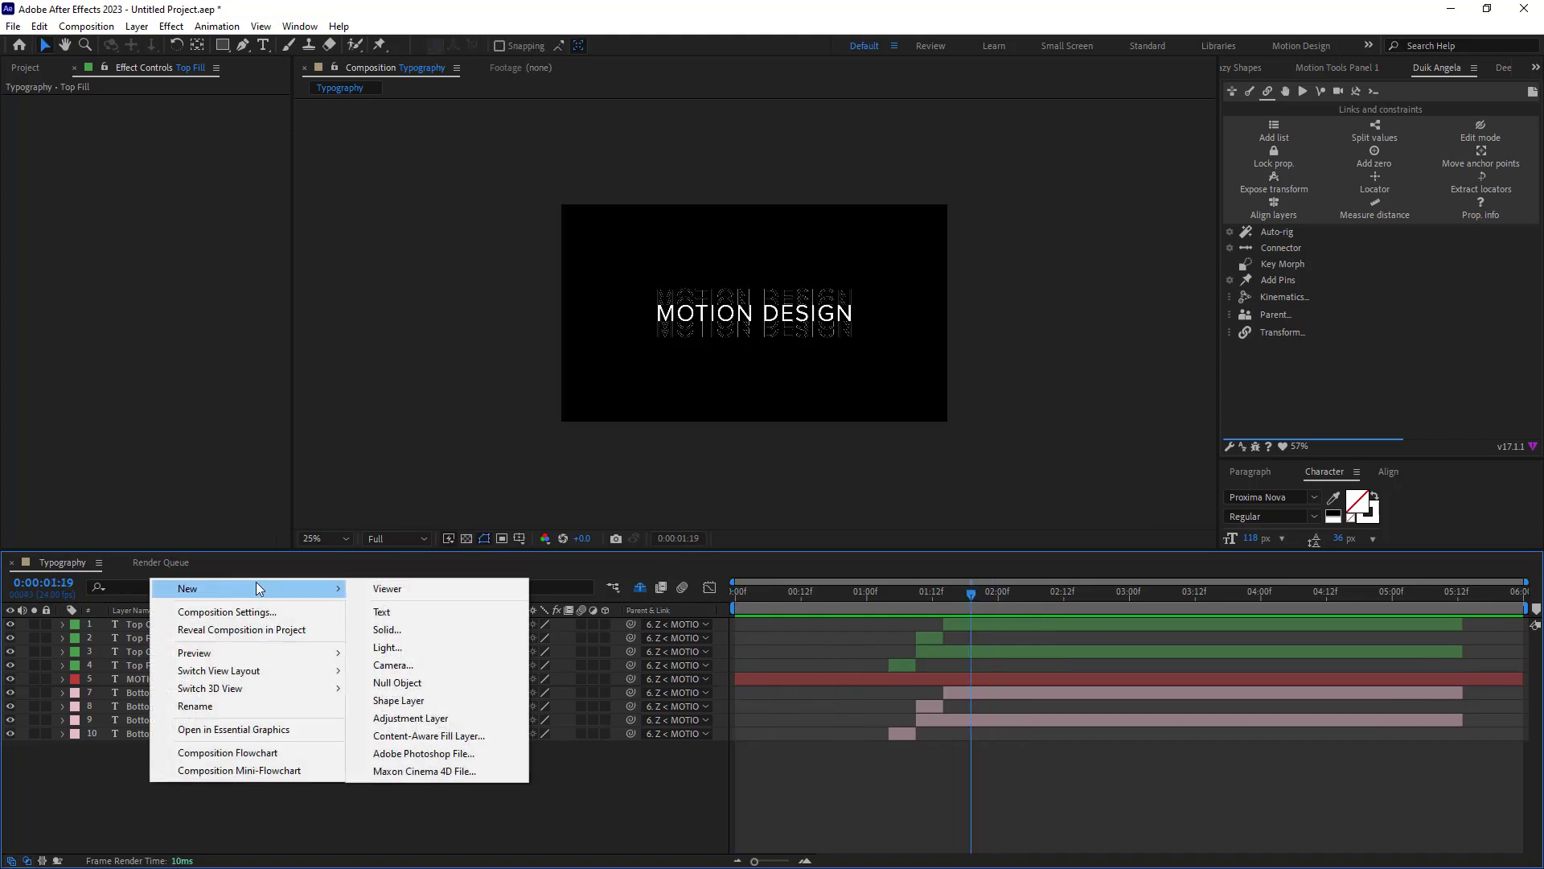
Step: Create a solid named BG and place it beneath all text layers
{"action": "left_click", "coordinate": [470, 630]}
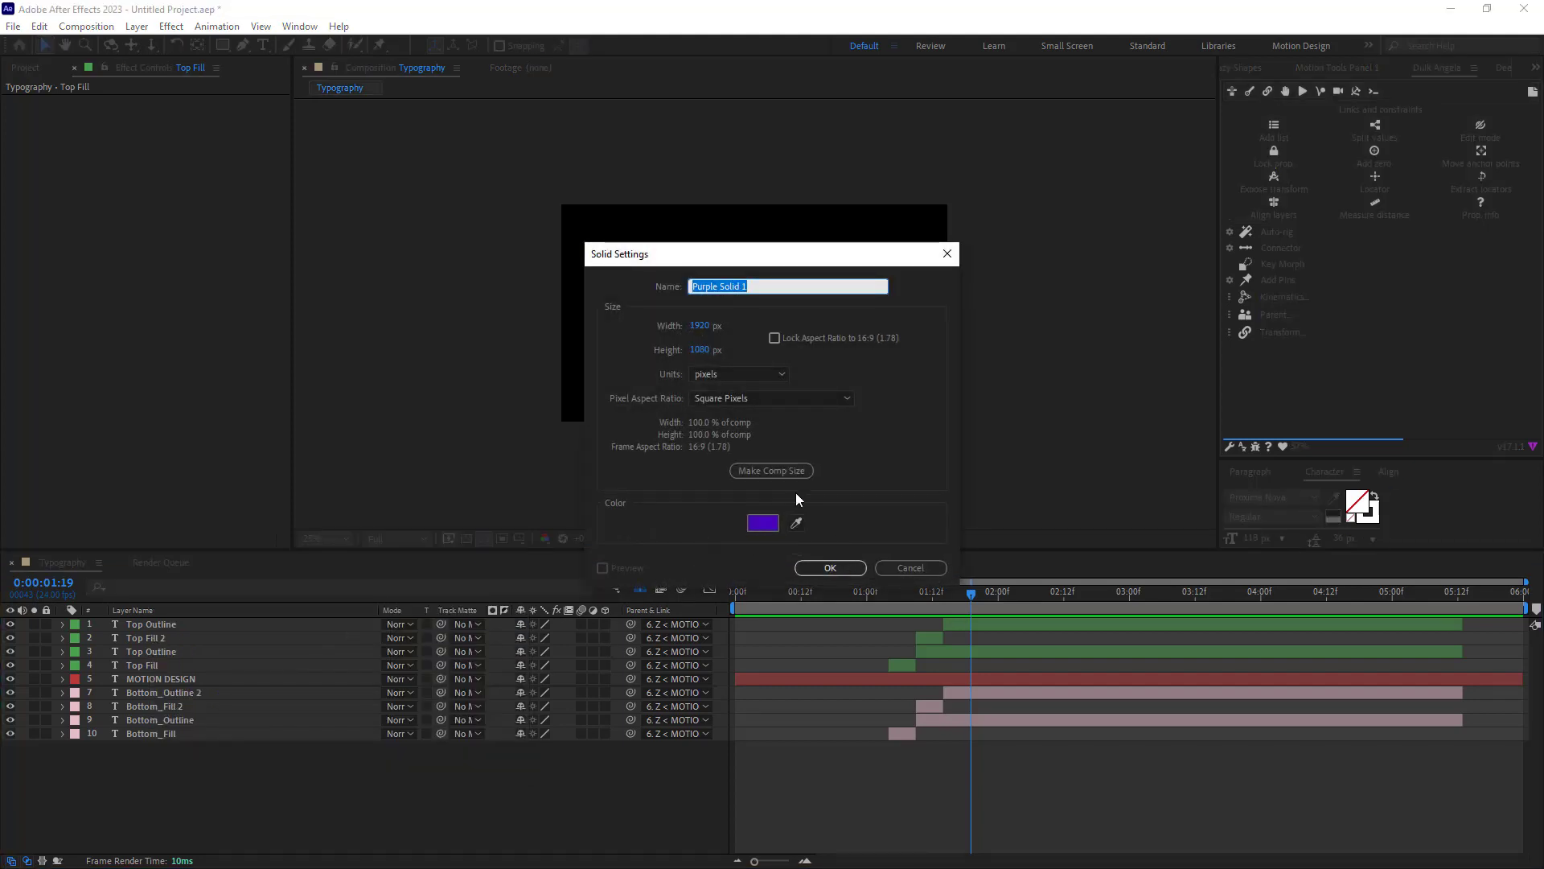
{"action": "type", "text": "BG"}
{"action": "key", "text": "Return"}
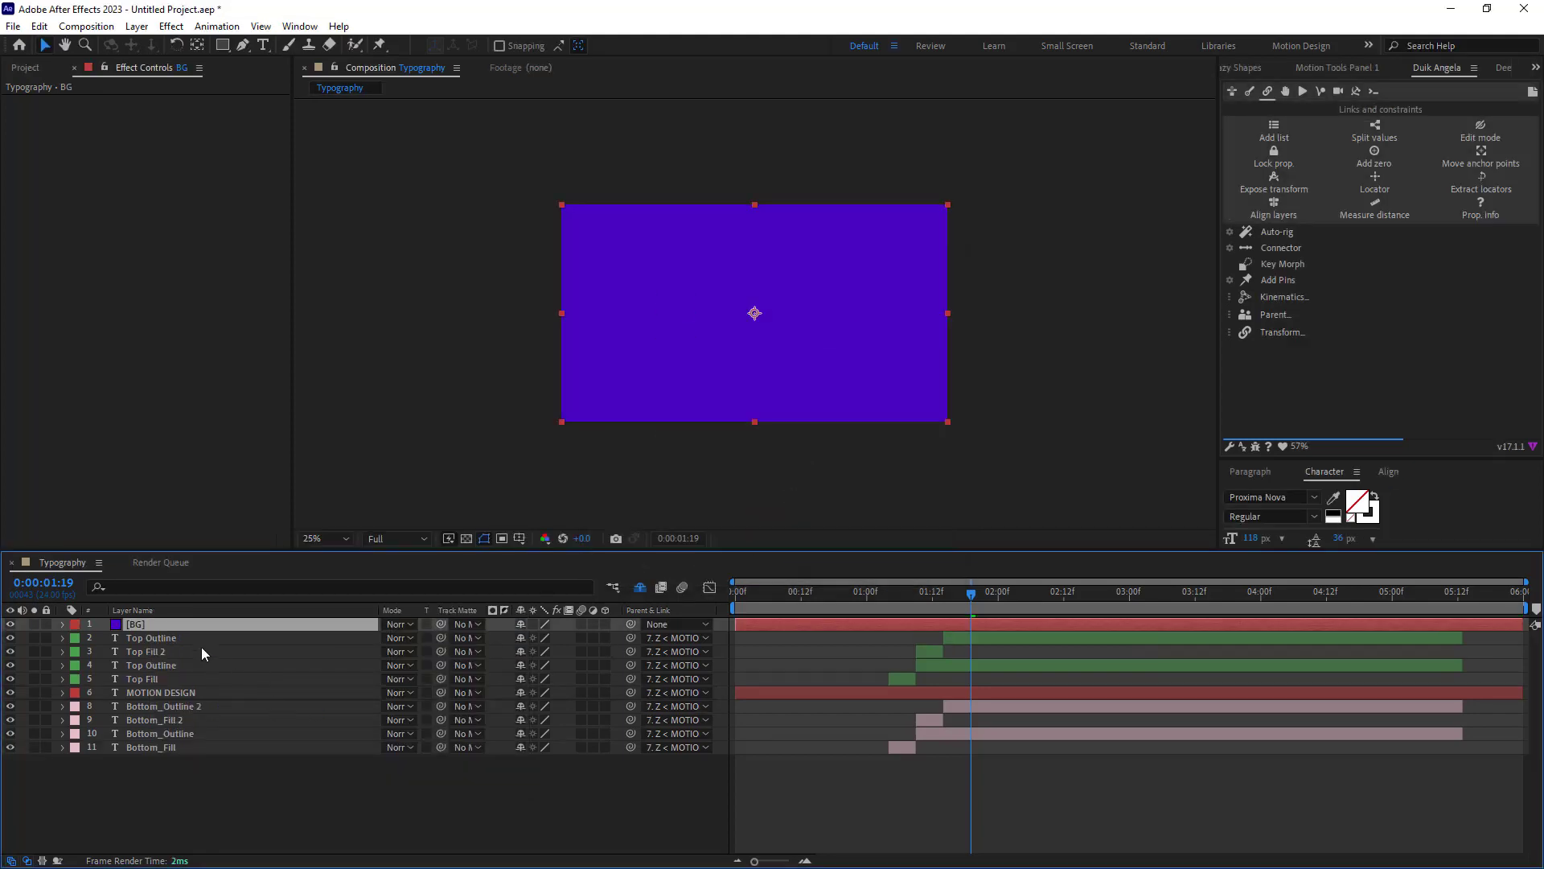
{"action": "left_click_drag", "start_coordinate": [215, 624], "coordinate": [219, 765]}
Step: Apply a Fill effect to BG with a dark grey sampled from screen, keyframing its Color
{"action": "key", "text": "ctrl+space"}
{"action": "type", "text": "fill"}
{"action": "left_click", "coordinate": [201, 715]}
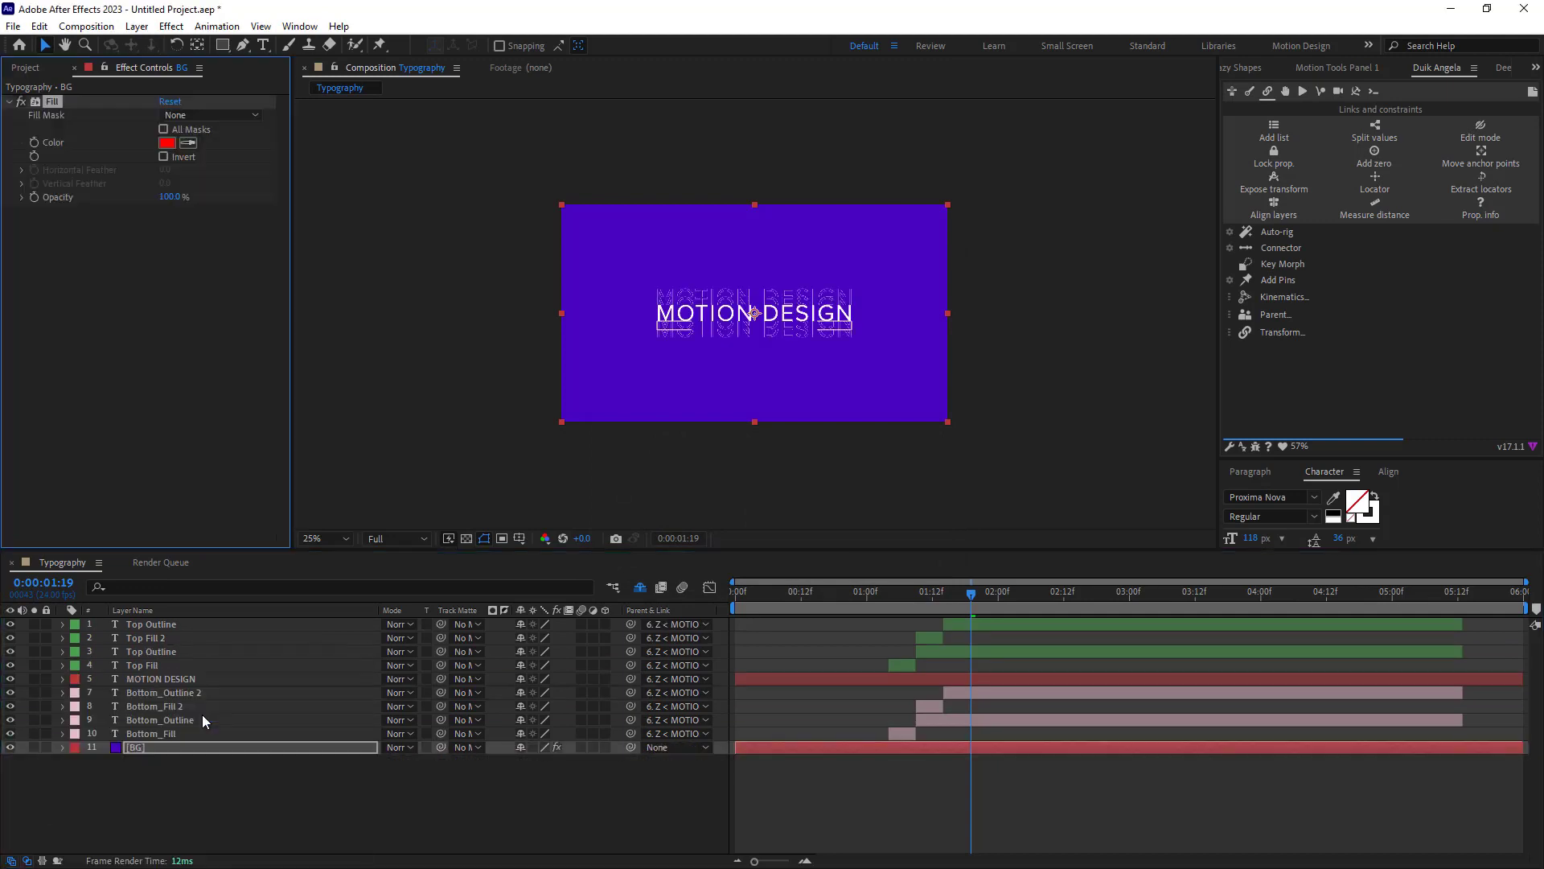
{"action": "left_click", "coordinate": [190, 143]}
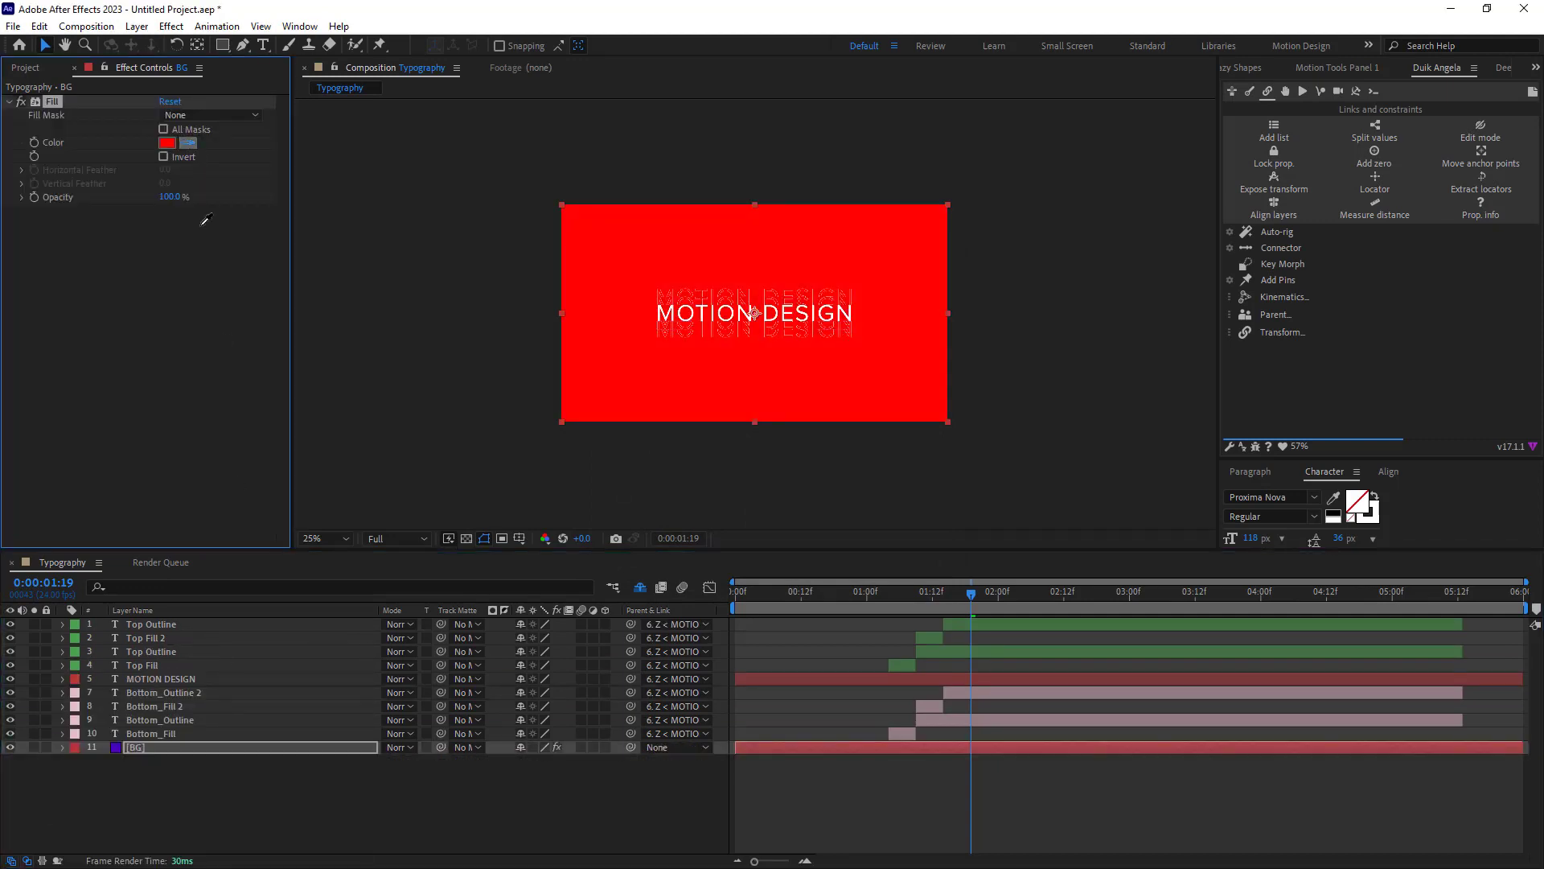
{"action": "left_click", "coordinate": [128, 470]}
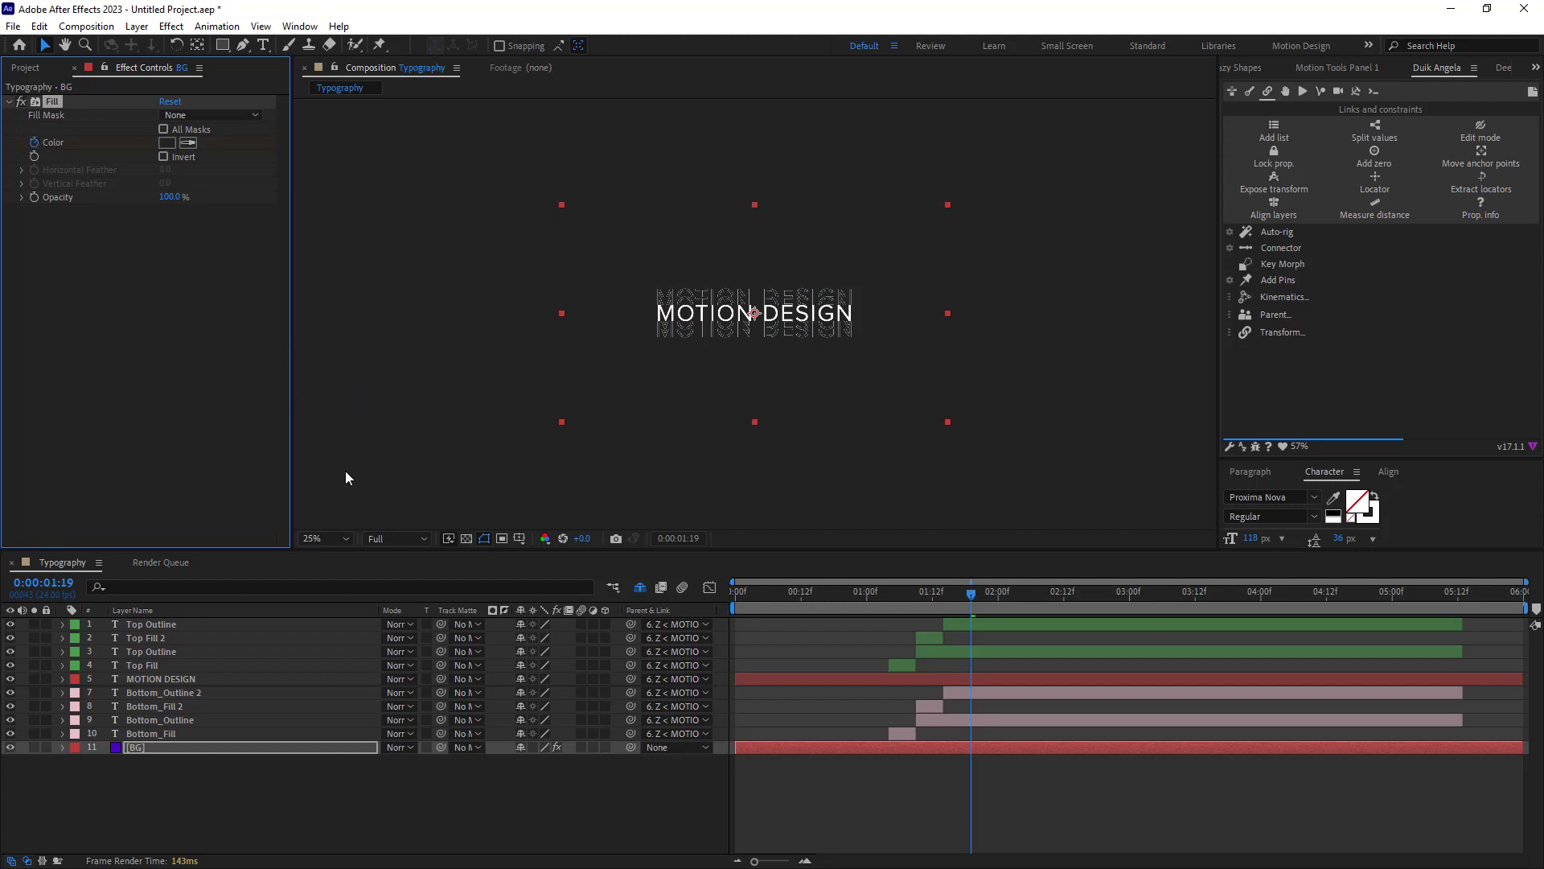
{"action": "left_click", "coordinate": [238, 749]}
{"action": "key", "text": "u"}
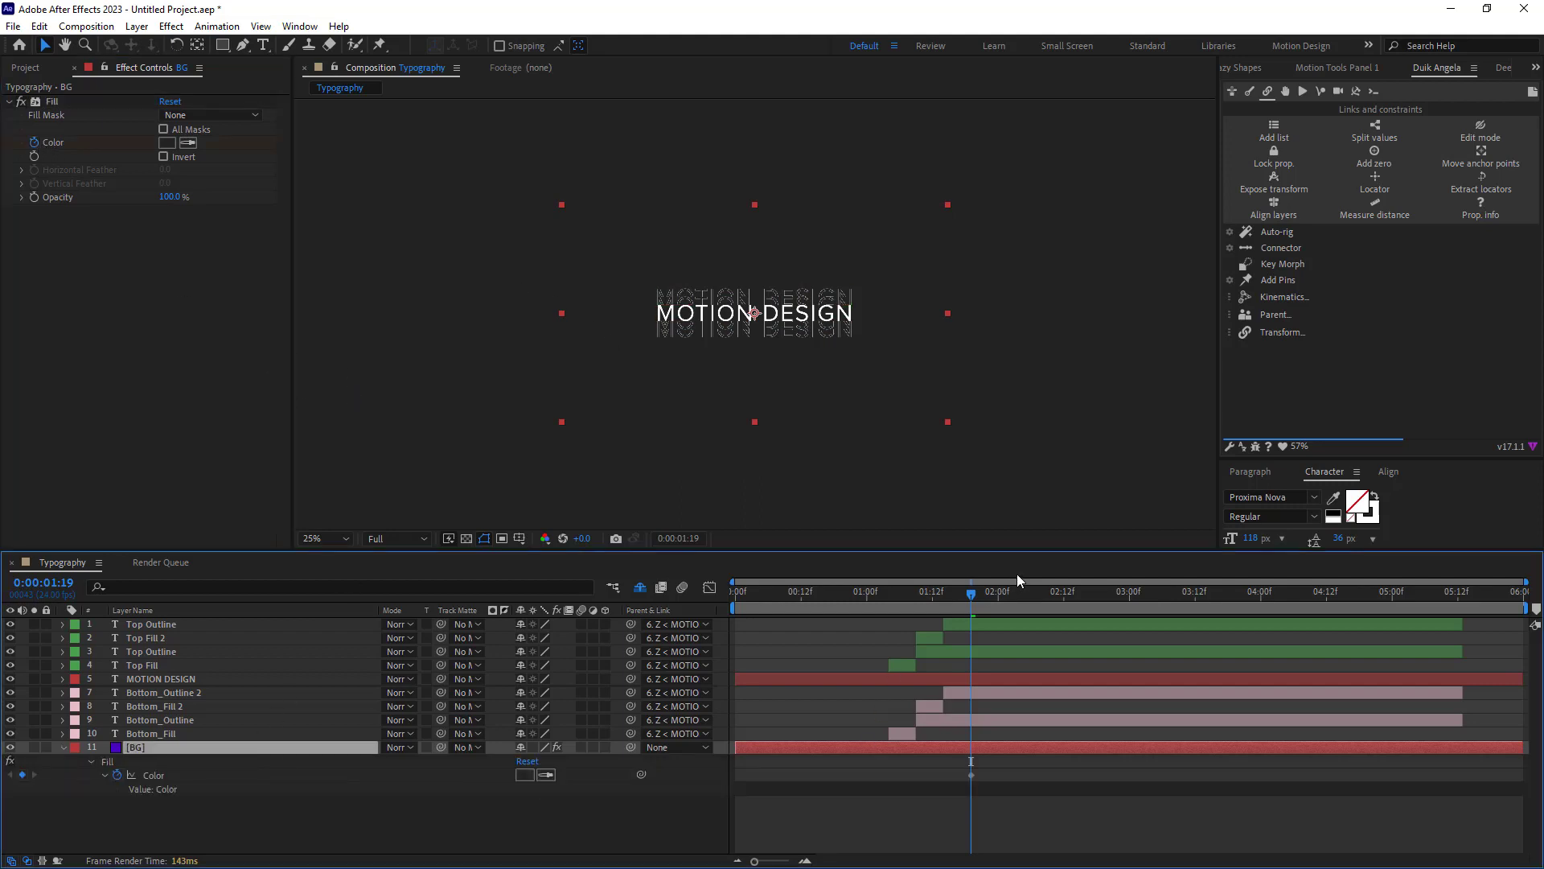
{"action": "left_click_drag", "start_coordinate": [974, 592], "coordinate": [1000, 601]}
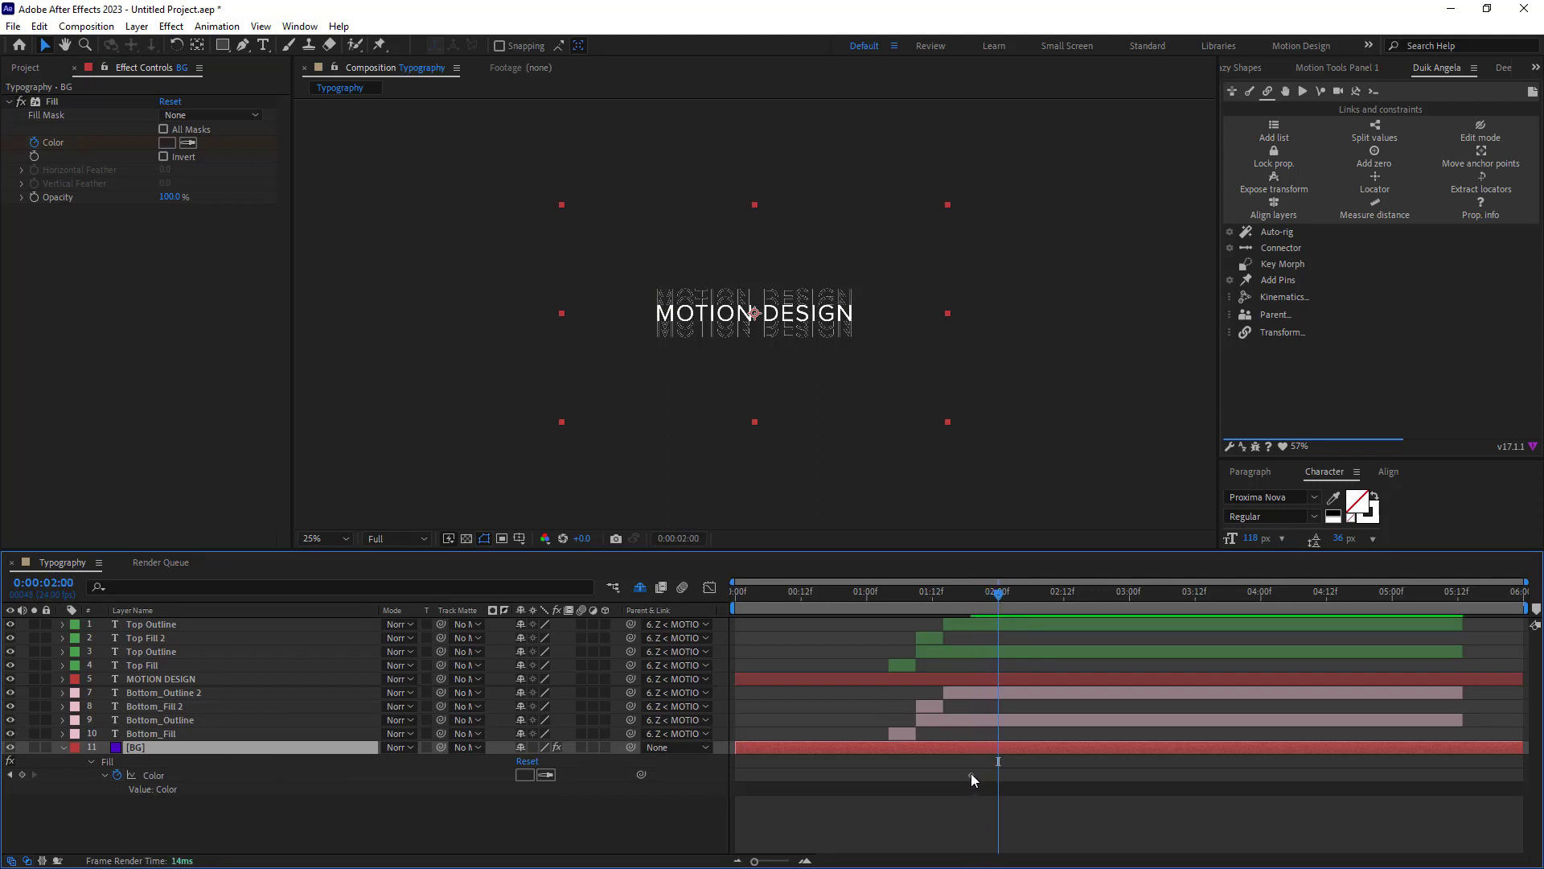
Step: At 2:00, set the BG Fill colour to a saturated blue
{"action": "left_click", "coordinate": [167, 142]}
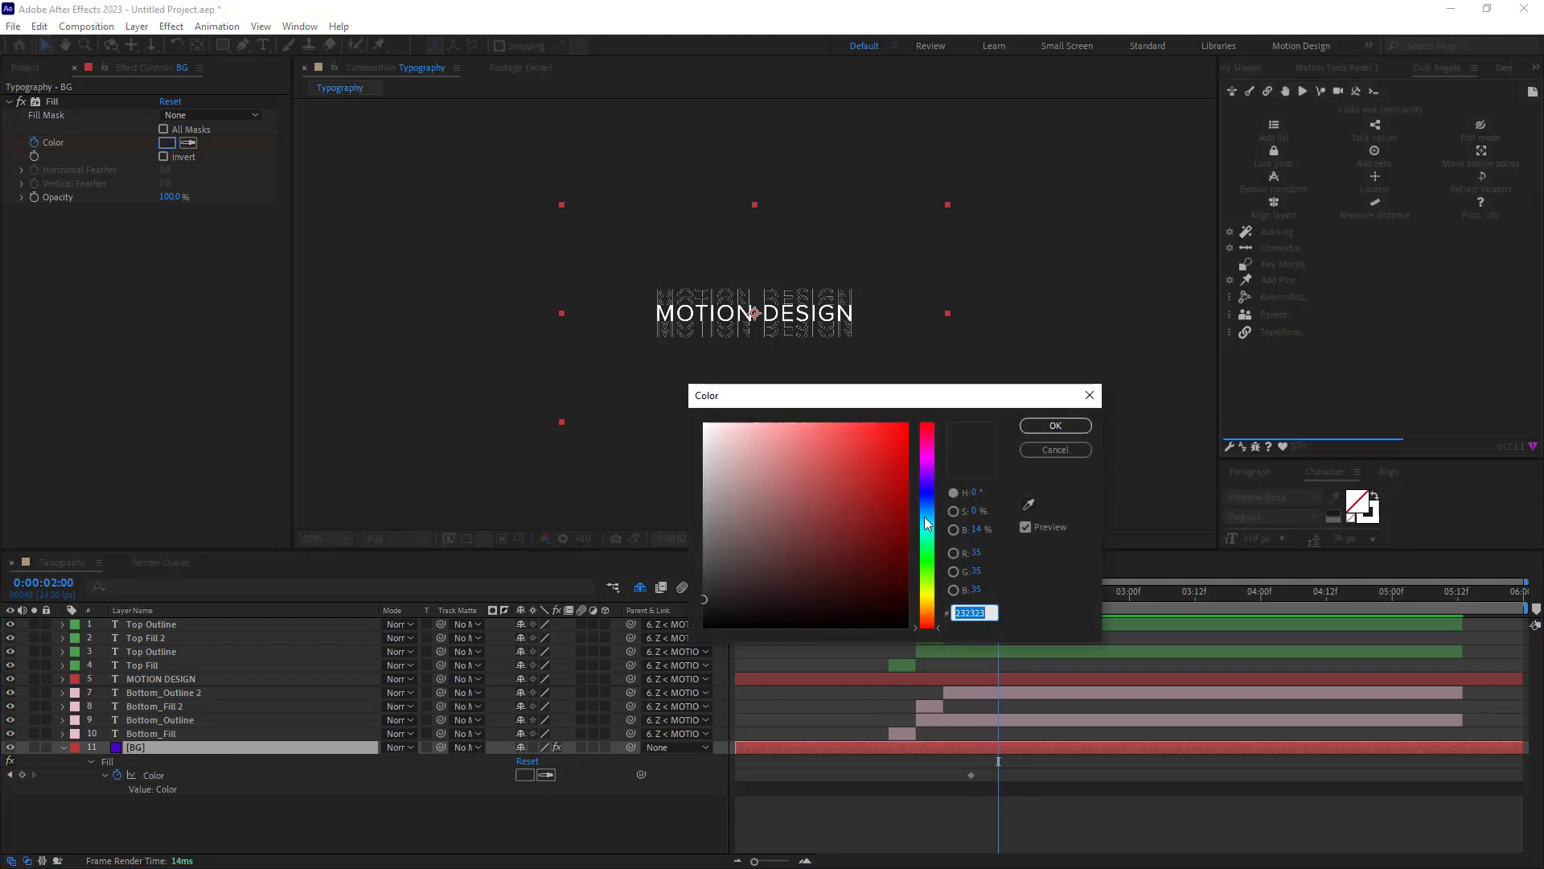
{"action": "mouse_move", "coordinate": [924, 516]}
{"action": "left_mouse_down"}
{"action": "mouse_move", "coordinate": [929, 462]}
{"action": "mouse_move", "coordinate": [931, 559]}
{"action": "mouse_move", "coordinate": [941, 492]}
{"action": "left_mouse_up"}
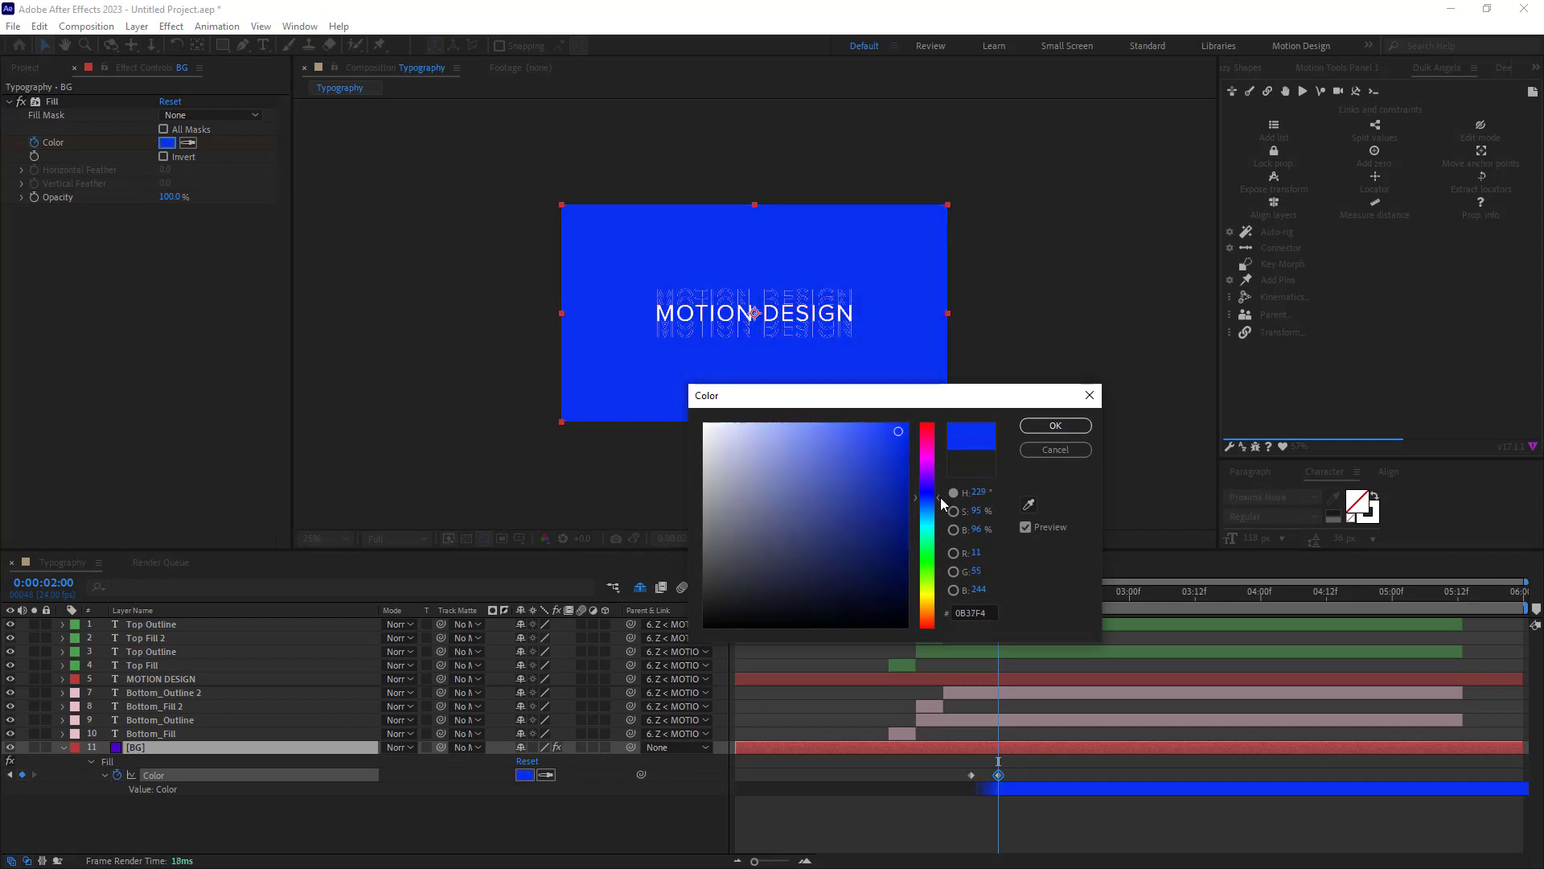
{"action": "left_click", "coordinate": [1047, 430]}
{"action": "left_click_drag", "start_coordinate": [981, 590], "coordinate": [998, 595]}
Step: Convert both BG Color keyframes to hold keyframes for an abrupt cut
{"action": "left_click_drag", "start_coordinate": [1027, 769], "coordinate": [959, 782]}
{"action": "right_click", "coordinate": [970, 774]}
{"action": "left_click", "coordinate": [1033, 693]}
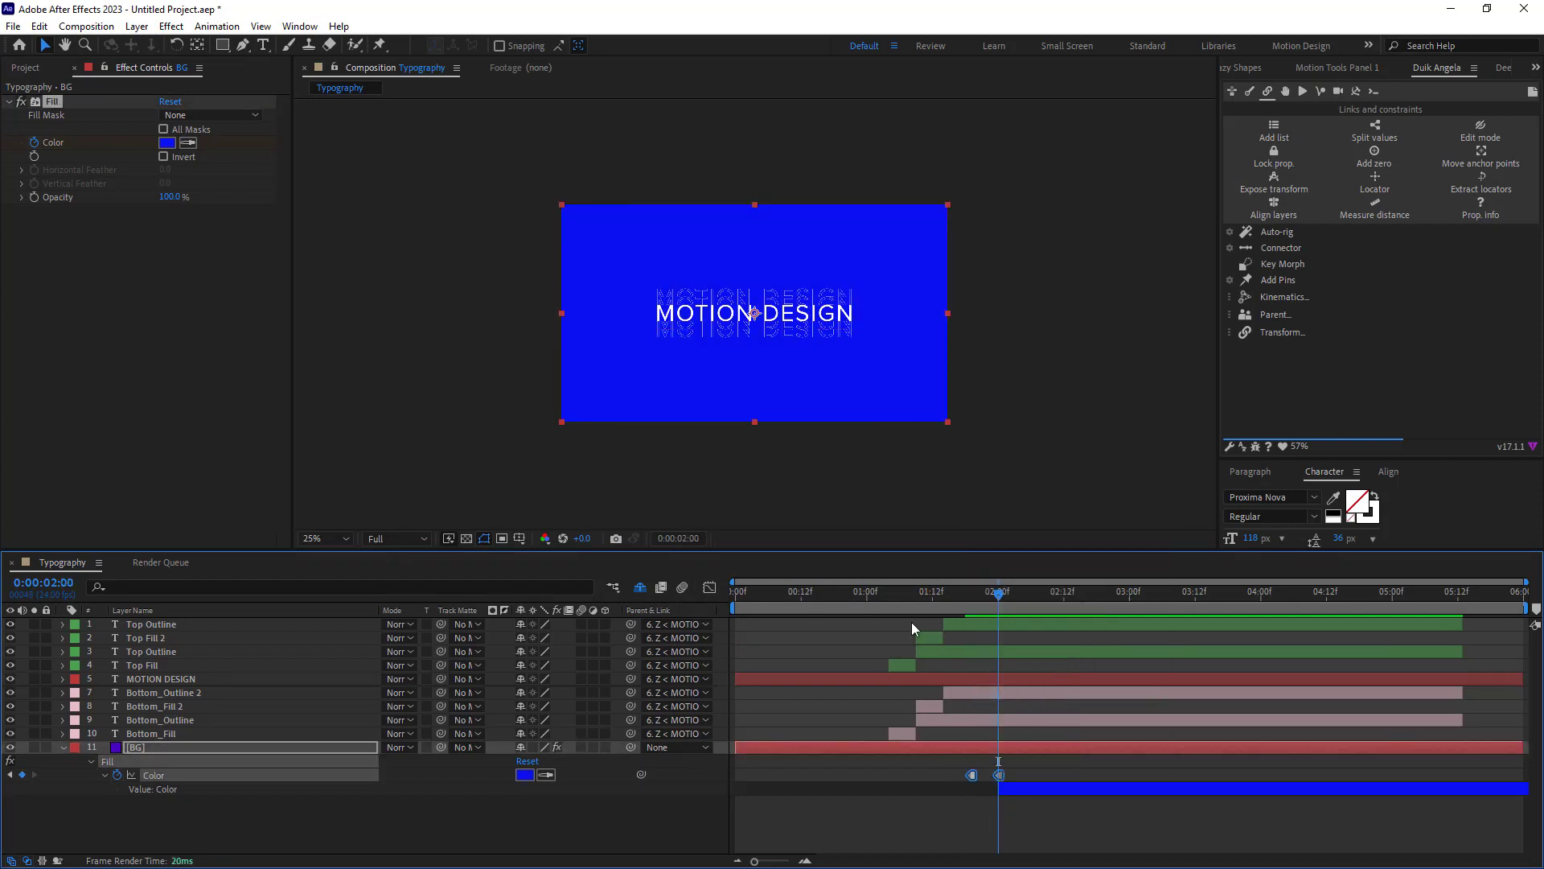
{"action": "left_click_drag", "start_coordinate": [998, 604], "coordinate": [926, 604]}
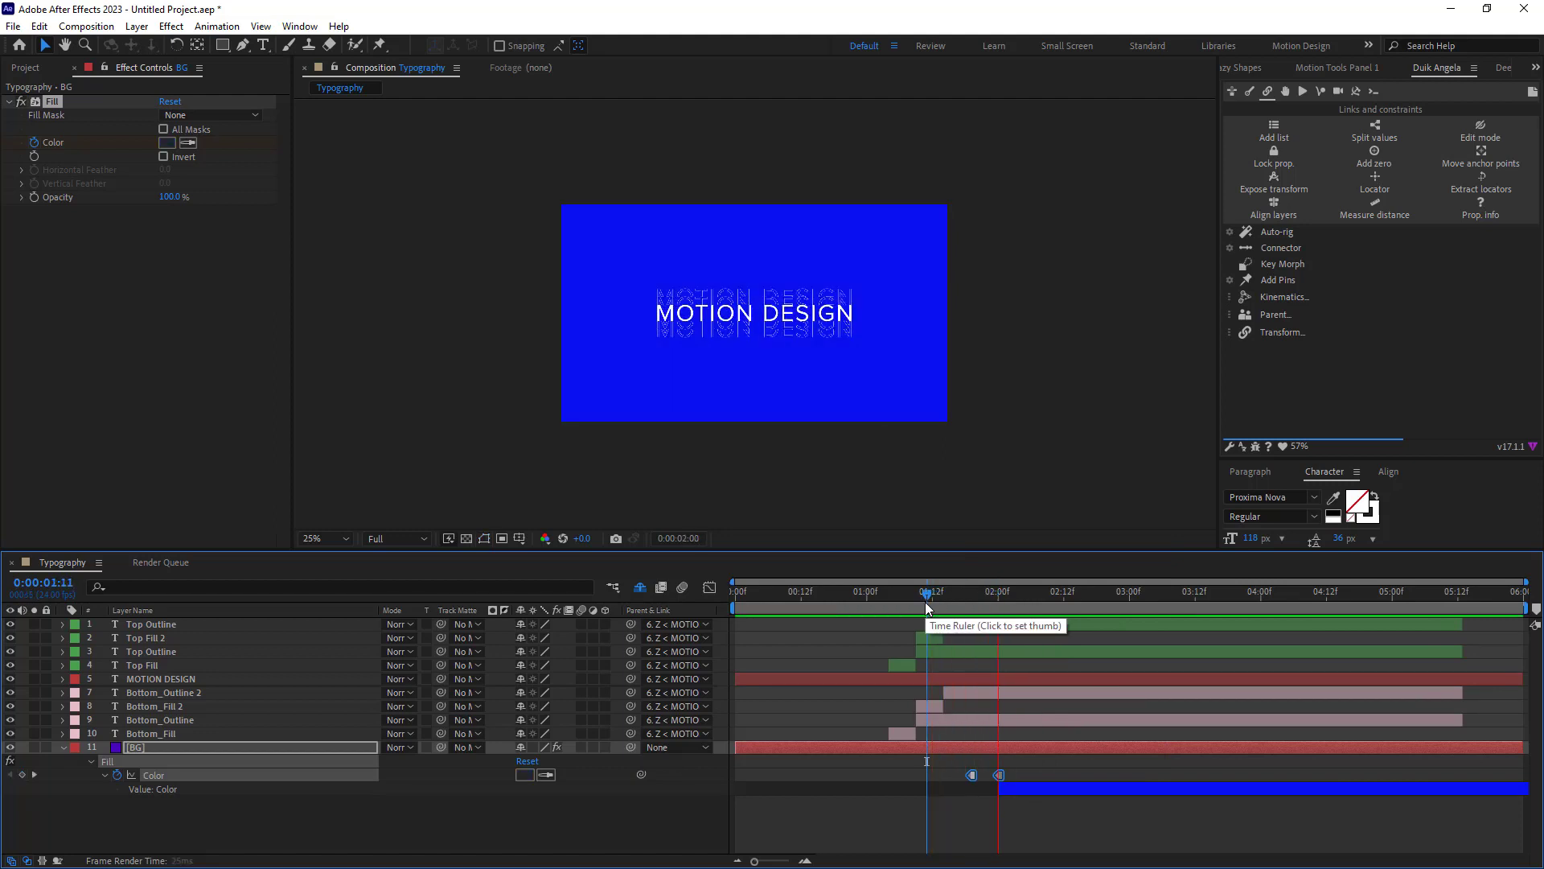
{"action": "left_click_drag", "start_coordinate": [1058, 595], "coordinate": [1002, 620]}
{"action": "scroll", "coordinate": [724, 338], "scroll_direction": "up", "scroll_amount": 2}
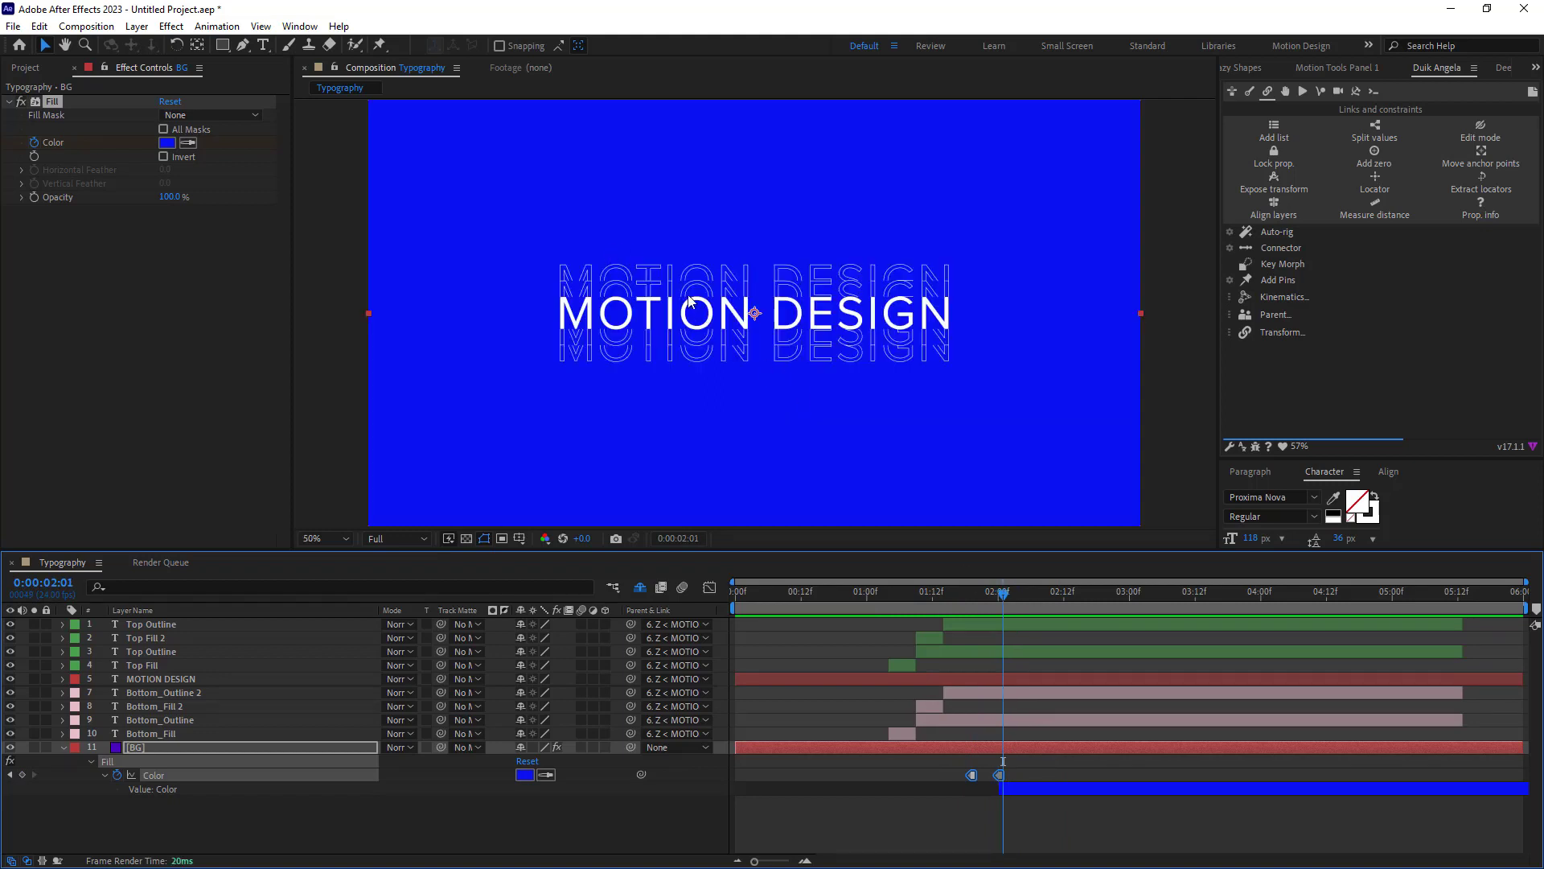
Step: Trim both Top Outline layers, Bottom_Outline and Bottom_Outline 2 to end at 2:00
{"action": "left_click", "coordinate": [143, 664]}
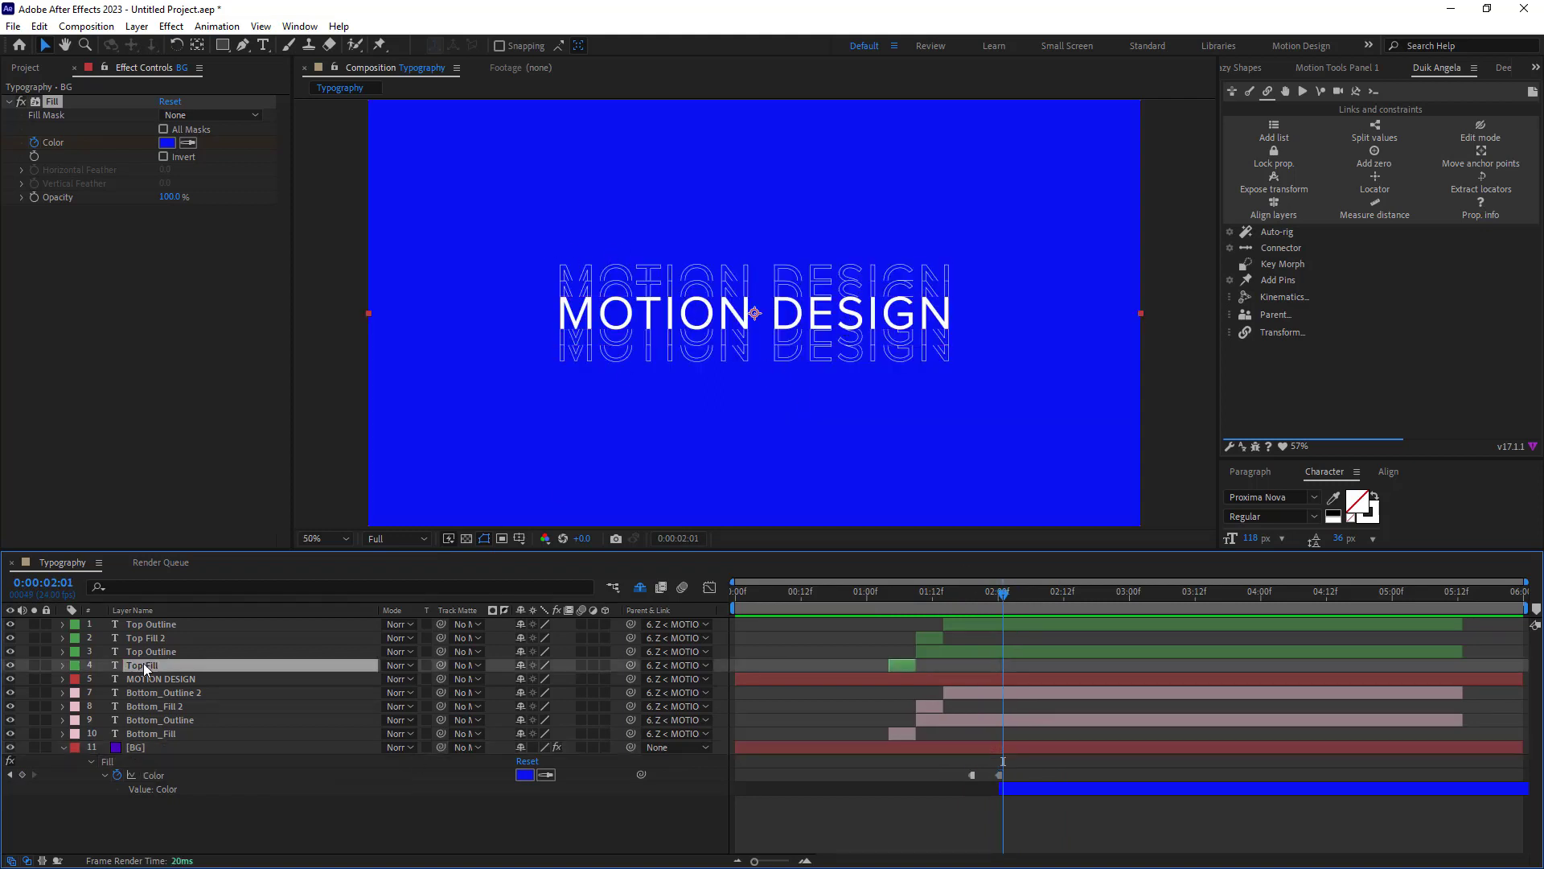
{"action": "left_click", "coordinate": [181, 627]}
{"action": "left_click", "coordinate": [186, 652], "text": "ctrl"}
{"action": "left_click", "coordinate": [192, 719], "text": "ctrl"}
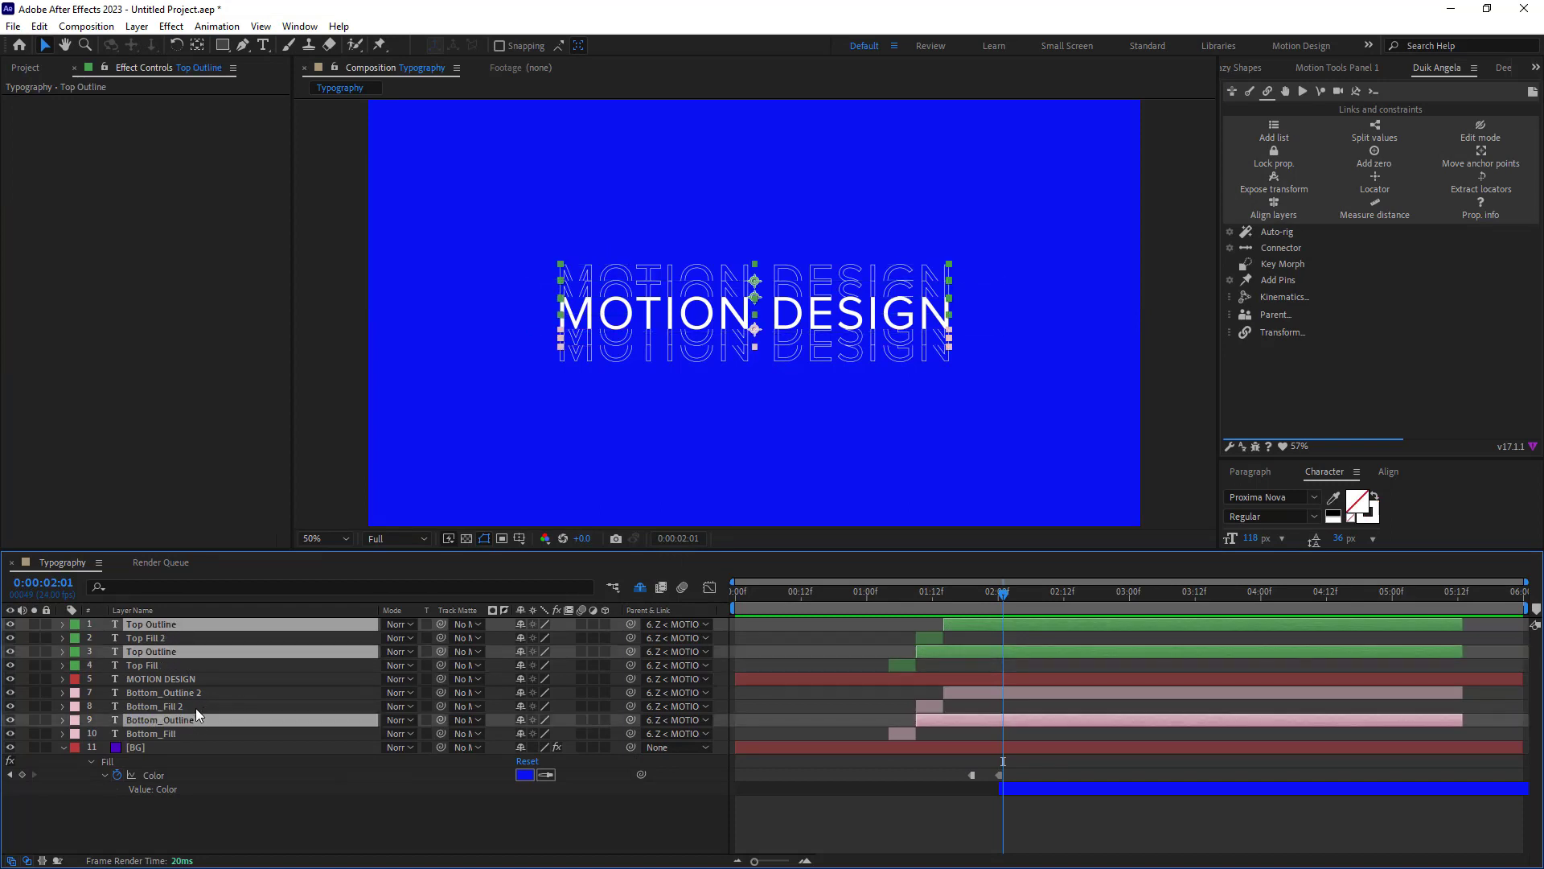
{"action": "left_click", "coordinate": [205, 692], "text": "ctrl"}
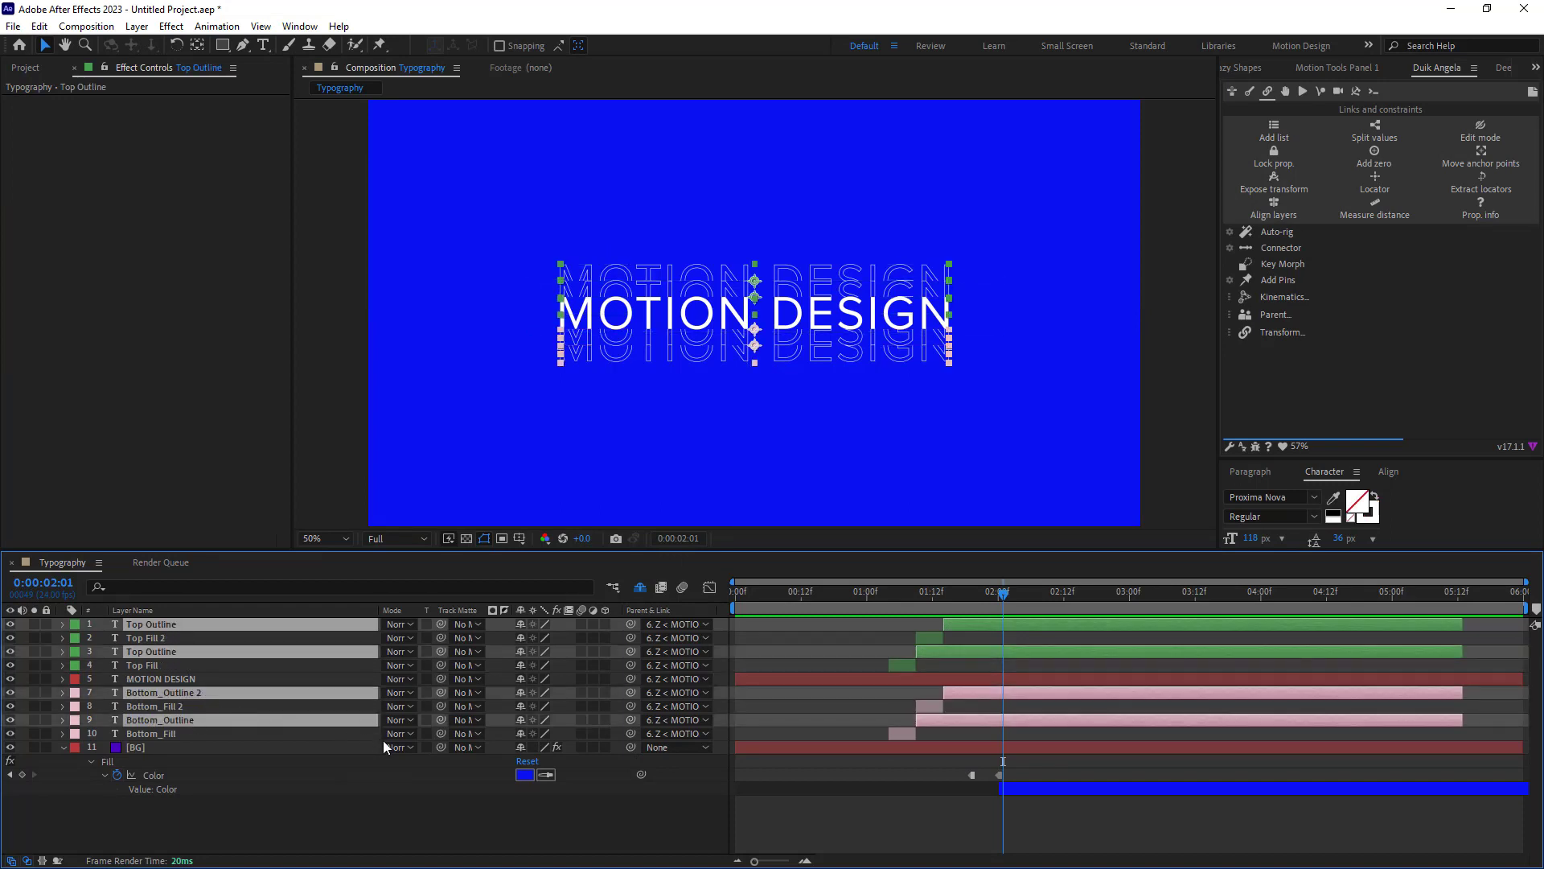
{"action": "key", "text": "Page_Up"}
{"action": "key", "text": "alt+bracketright"}
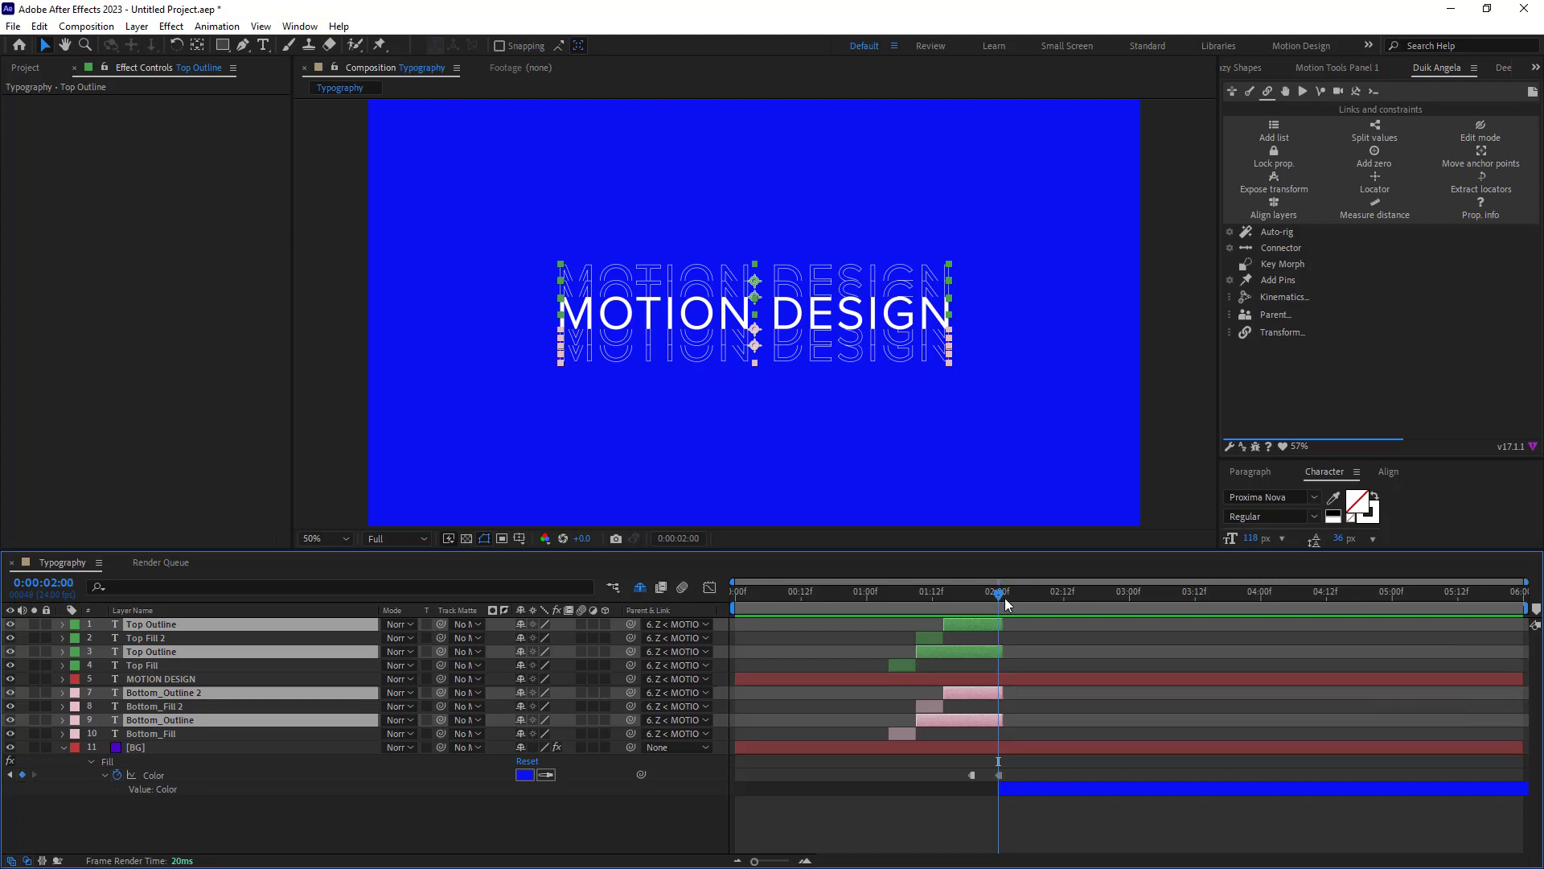
{"action": "left_click_drag", "start_coordinate": [989, 594], "coordinate": [1005, 634]}
{"action": "left_click", "coordinate": [278, 812]}
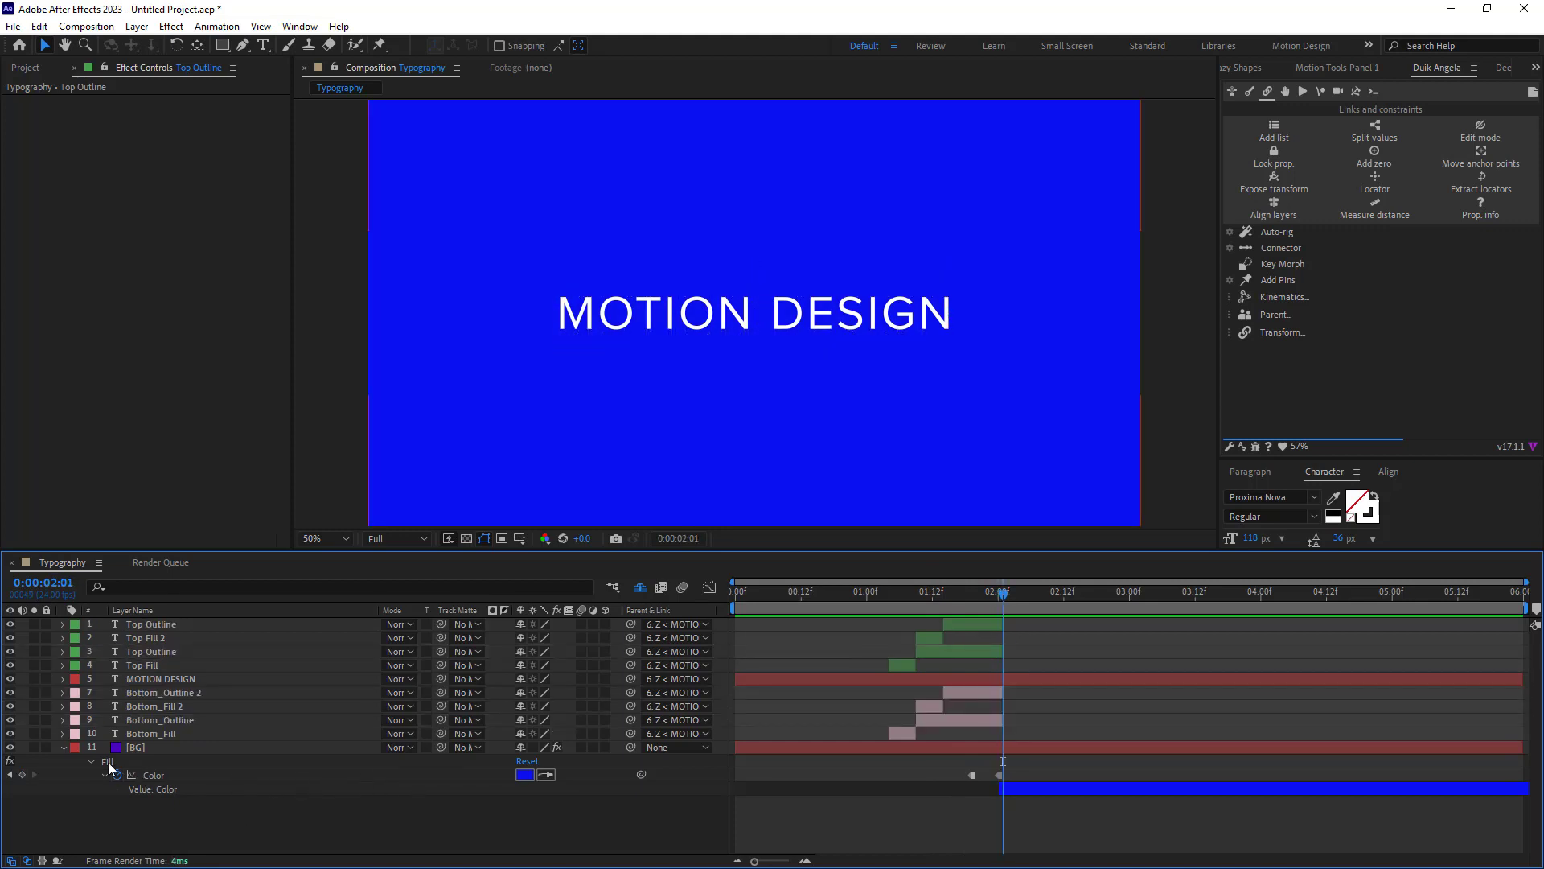
Step: Split MOTION DESIGN at the cut and start Scale keyframes on MOTION DESIGN 2
{"action": "left_click", "coordinate": [65, 747]}
{"action": "left_click", "coordinate": [165, 682]}
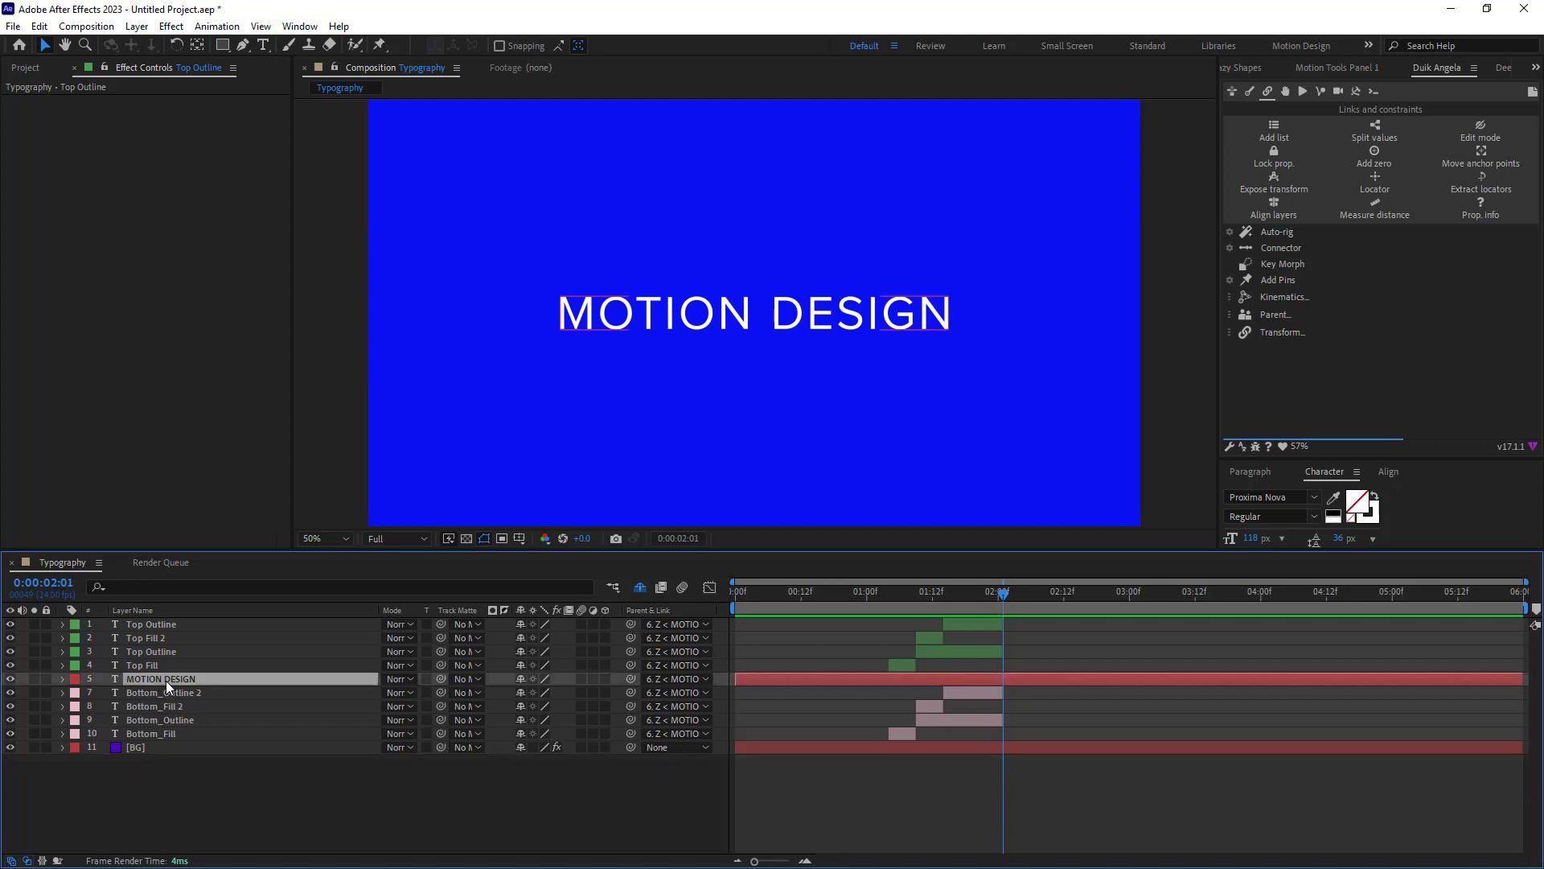
{"action": "key", "text": "ctrl+shift+d"}
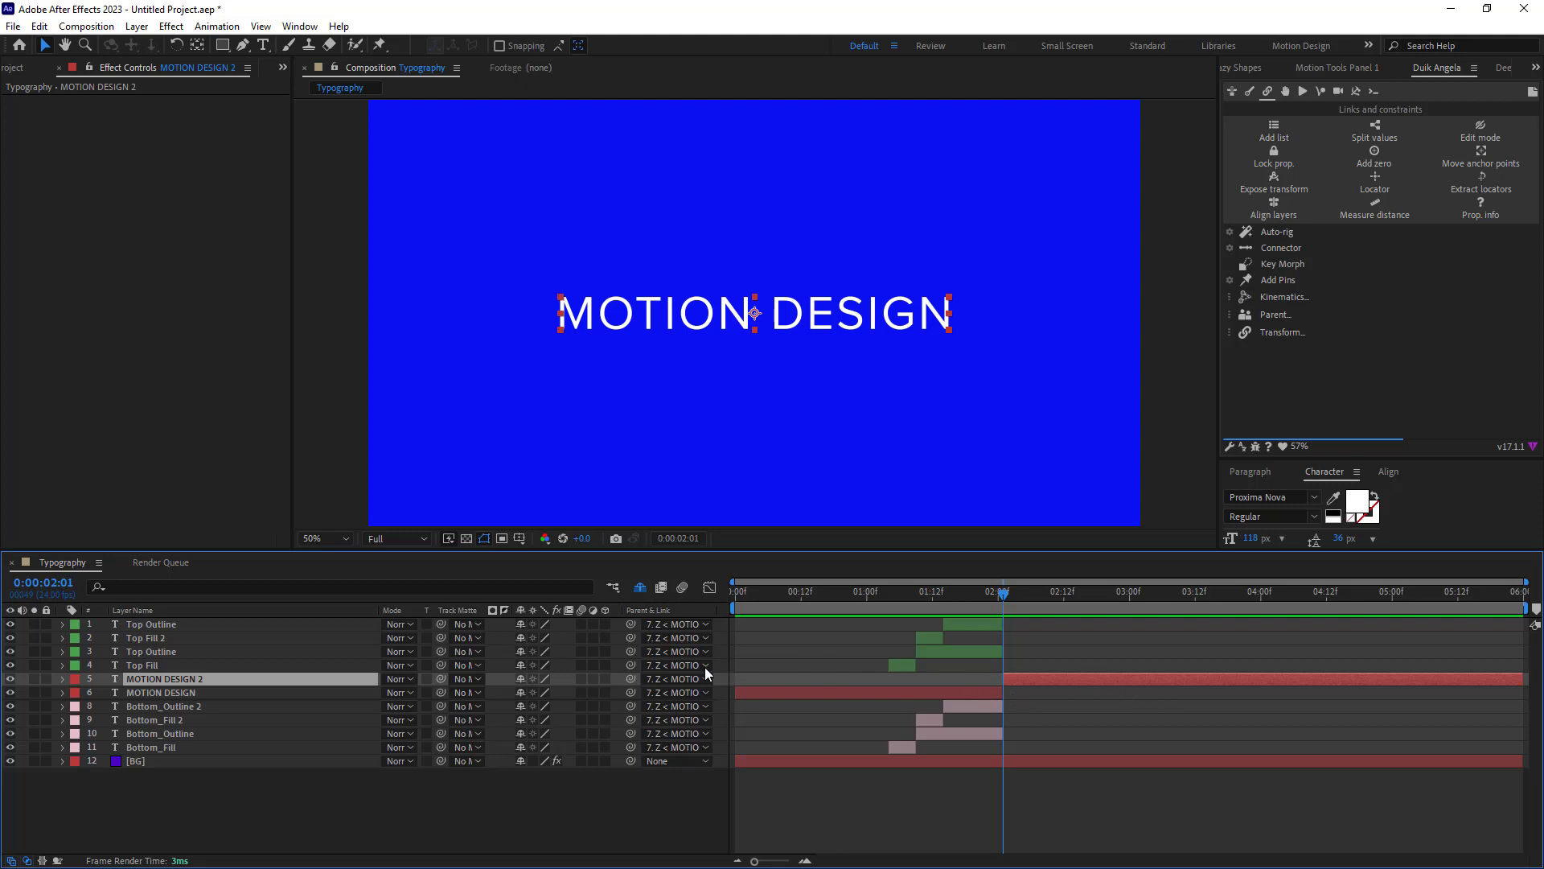
{"action": "key", "text": "s"}
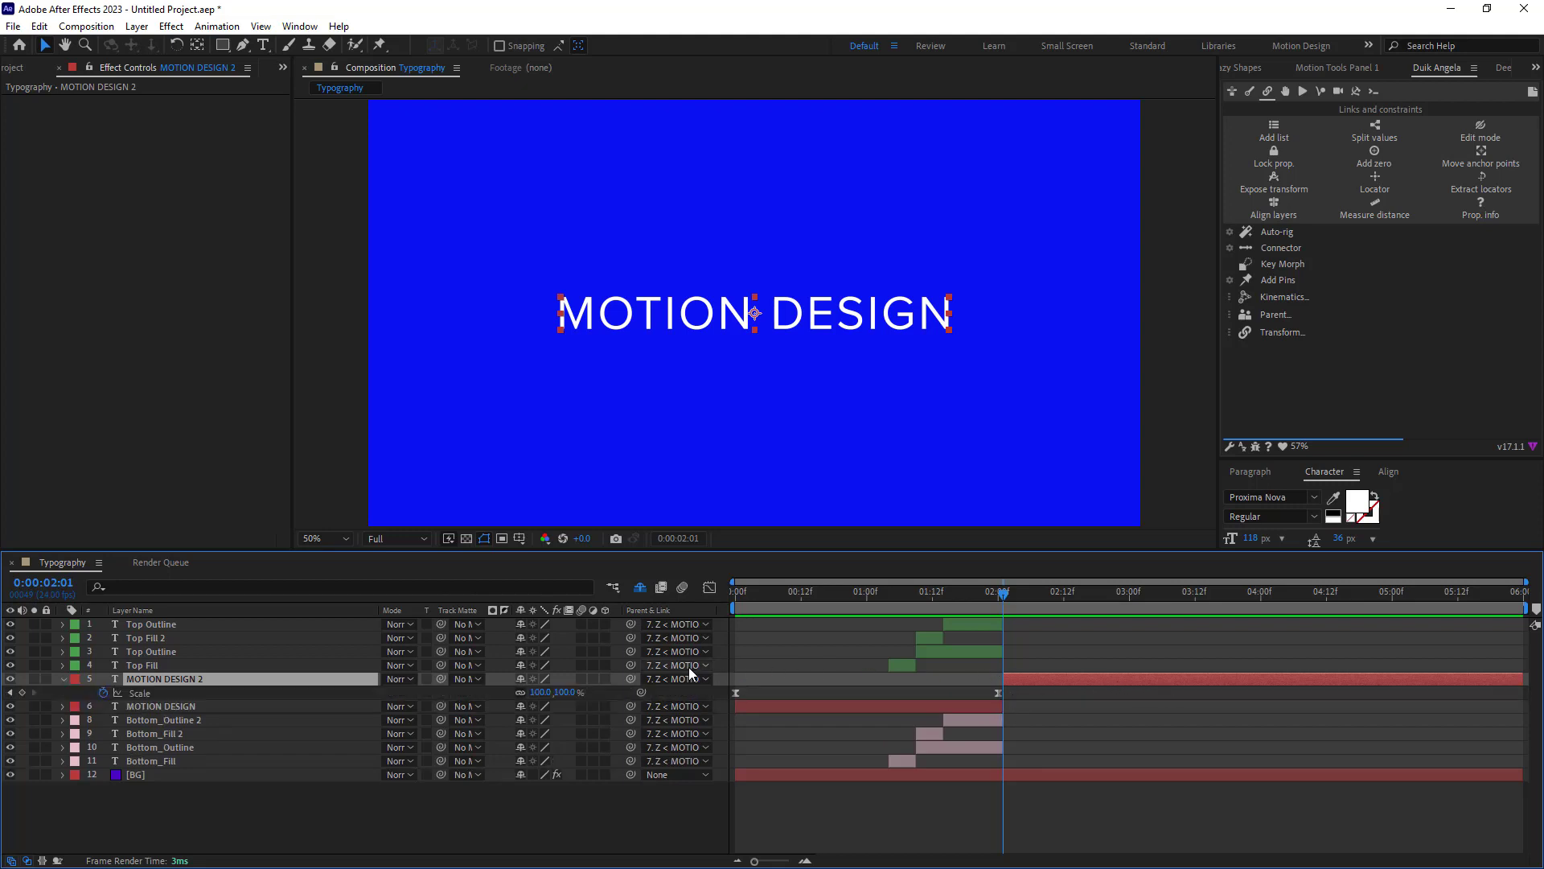
{"action": "left_click", "coordinate": [103, 694]}
{"action": "left_click_drag", "start_coordinate": [536, 695], "coordinate": [556, 695]}
{"action": "left_click_drag", "start_coordinate": [1031, 613], "coordinate": [1130, 609]}
{"action": "left_click_drag", "start_coordinate": [540, 693], "coordinate": [563, 693]}
Step: Set the Scale keyframes to 110% at the start and 150% around 4:00
{"action": "left_click_drag", "start_coordinate": [947, 595], "coordinate": [1123, 610]}
{"action": "left_click", "coordinate": [540, 693]}
{"action": "left_click", "coordinate": [533, 693]}
{"action": "key", "text": "Return"}
{"action": "left_click_drag", "start_coordinate": [1129, 693], "coordinate": [1261, 693]}
Step: Preview the text scaling up after the blue cut
{"action": "left_click", "coordinate": [951, 592]}
{"action": "left_click", "coordinate": [1003, 692]}
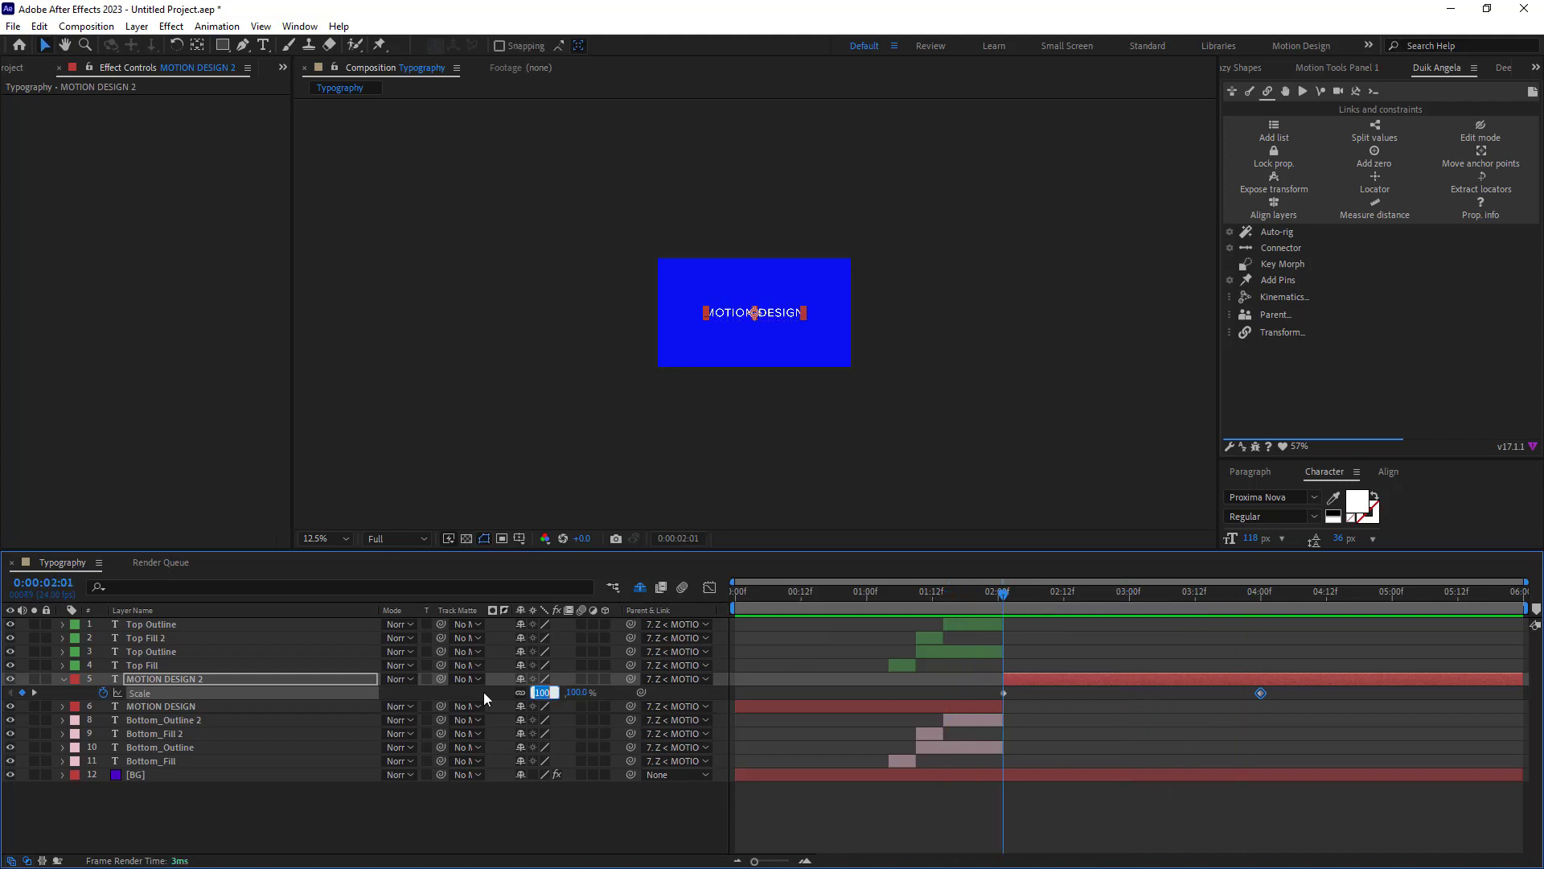
{"action": "left_click", "coordinate": [1125, 603]}
{"action": "key", "text": "space"}
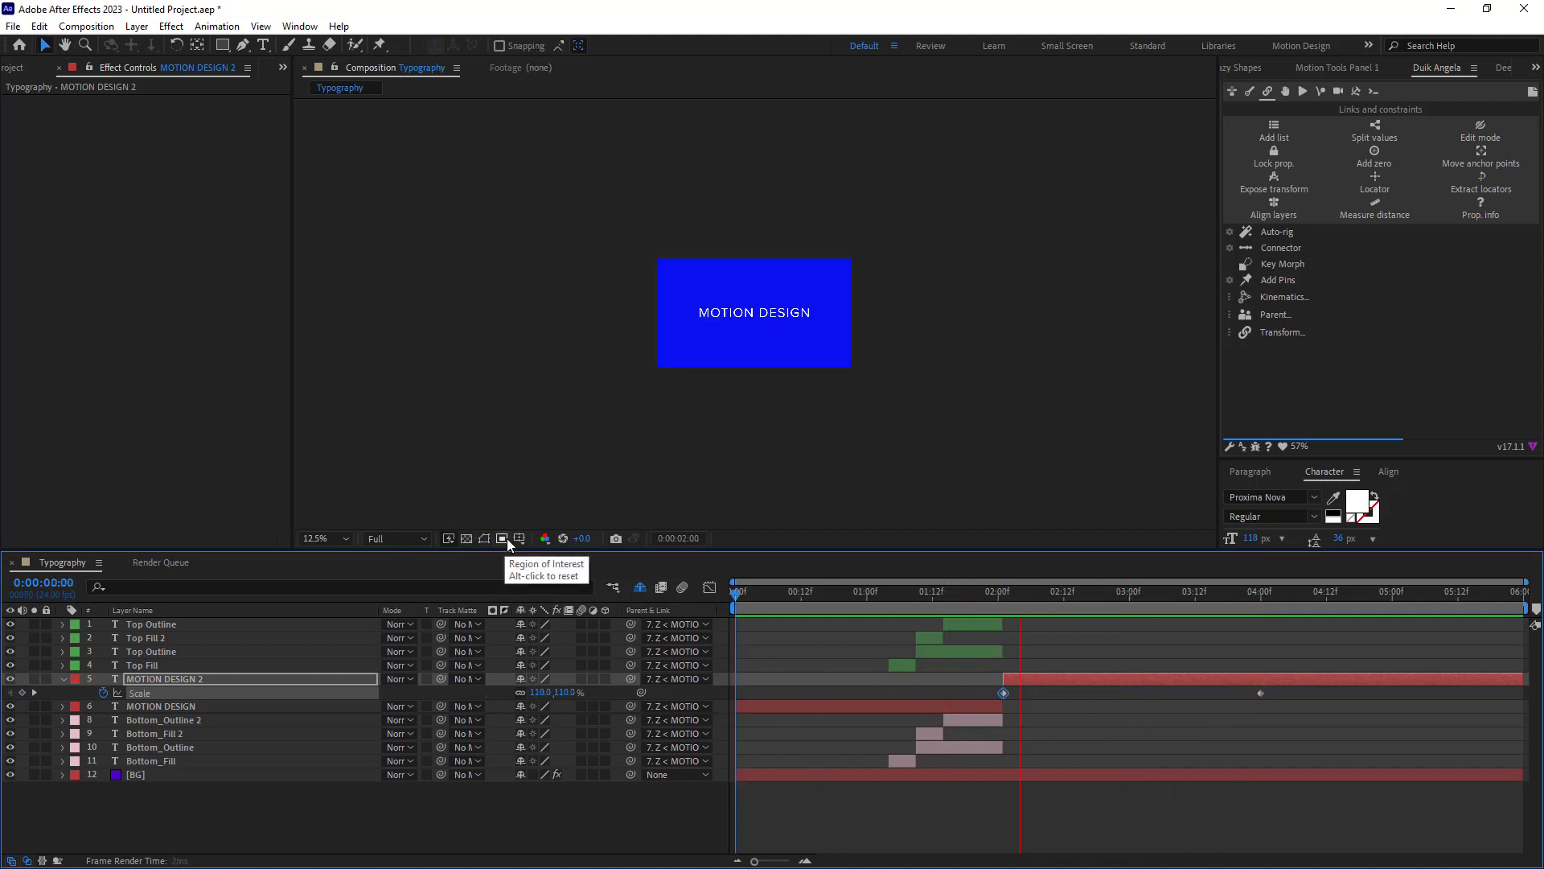
{"action": "key", "text": "space"}
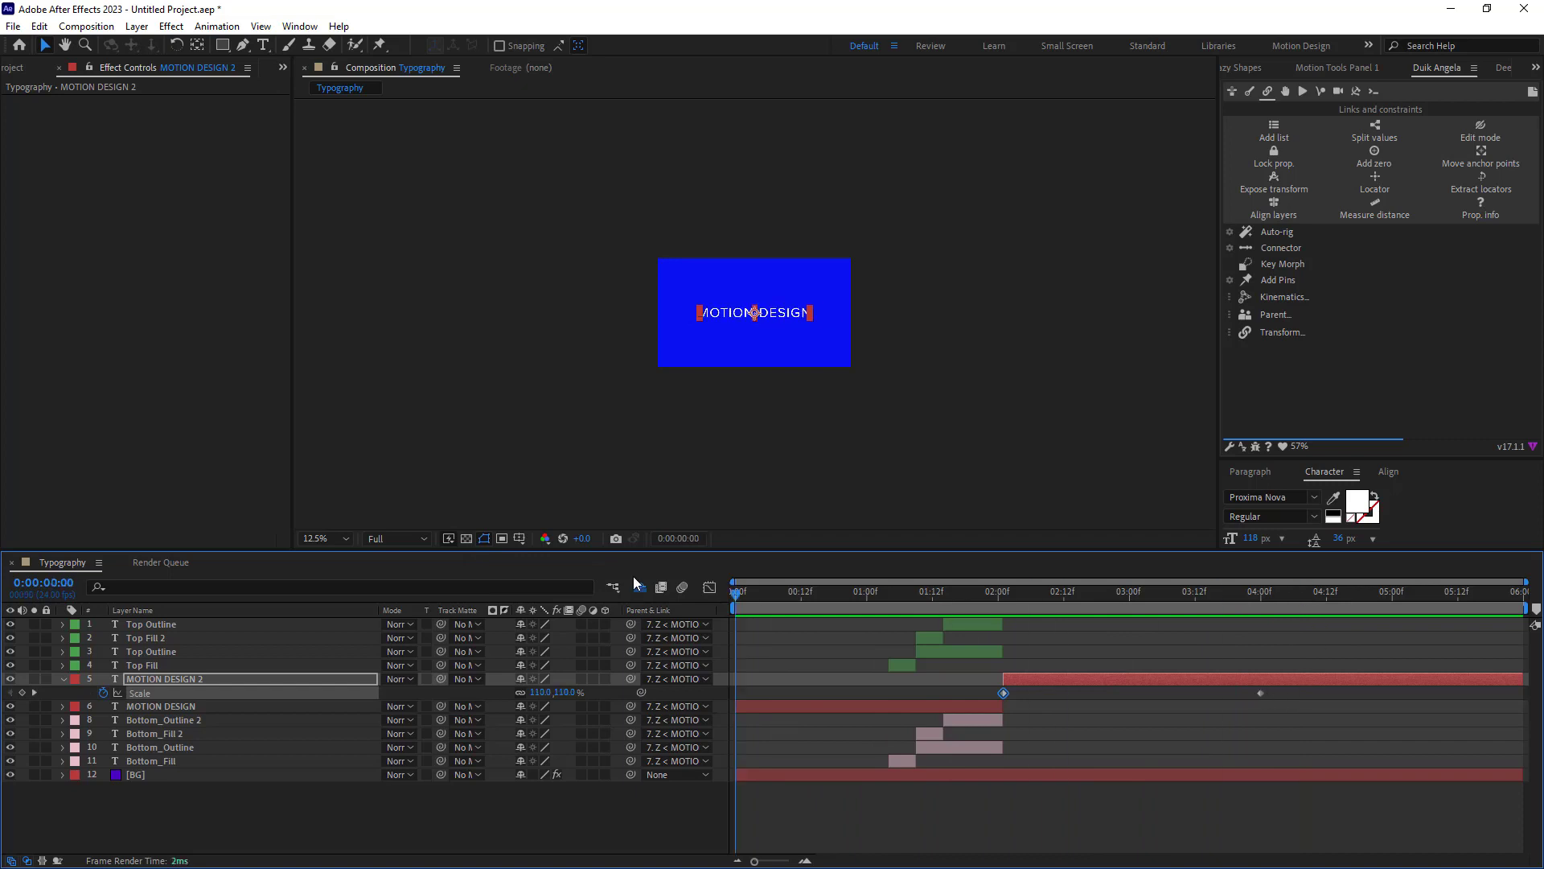
{"action": "left_click", "coordinate": [865, 599]}
{"action": "left_click", "coordinate": [1118, 599]}
Step: Shift MOTION DESIGN 2 and the BG Color keyframes slightly earlier
{"action": "left_click_drag", "start_coordinate": [1025, 684], "coordinate": [1004, 678]}
{"action": "left_click", "coordinate": [241, 775]}
{"action": "key", "text": "u"}
{"action": "left_click_drag", "start_coordinate": [1127, 597], "coordinate": [982, 597]}
{"action": "mouse_move", "coordinate": [1012, 809]}
{"action": "left_mouse_down"}
{"action": "mouse_move", "coordinate": [964, 794]}
{"action": "mouse_move", "coordinate": [982, 802]}
{"action": "left_mouse_up"}
{"action": "mouse_move", "coordinate": [985, 596]}
{"action": "left_mouse_down"}
{"action": "mouse_move", "coordinate": [827, 594]}
{"action": "mouse_move", "coordinate": [1102, 594]}
{"action": "mouse_move", "coordinate": [966, 615]}
{"action": "left_mouse_up"}
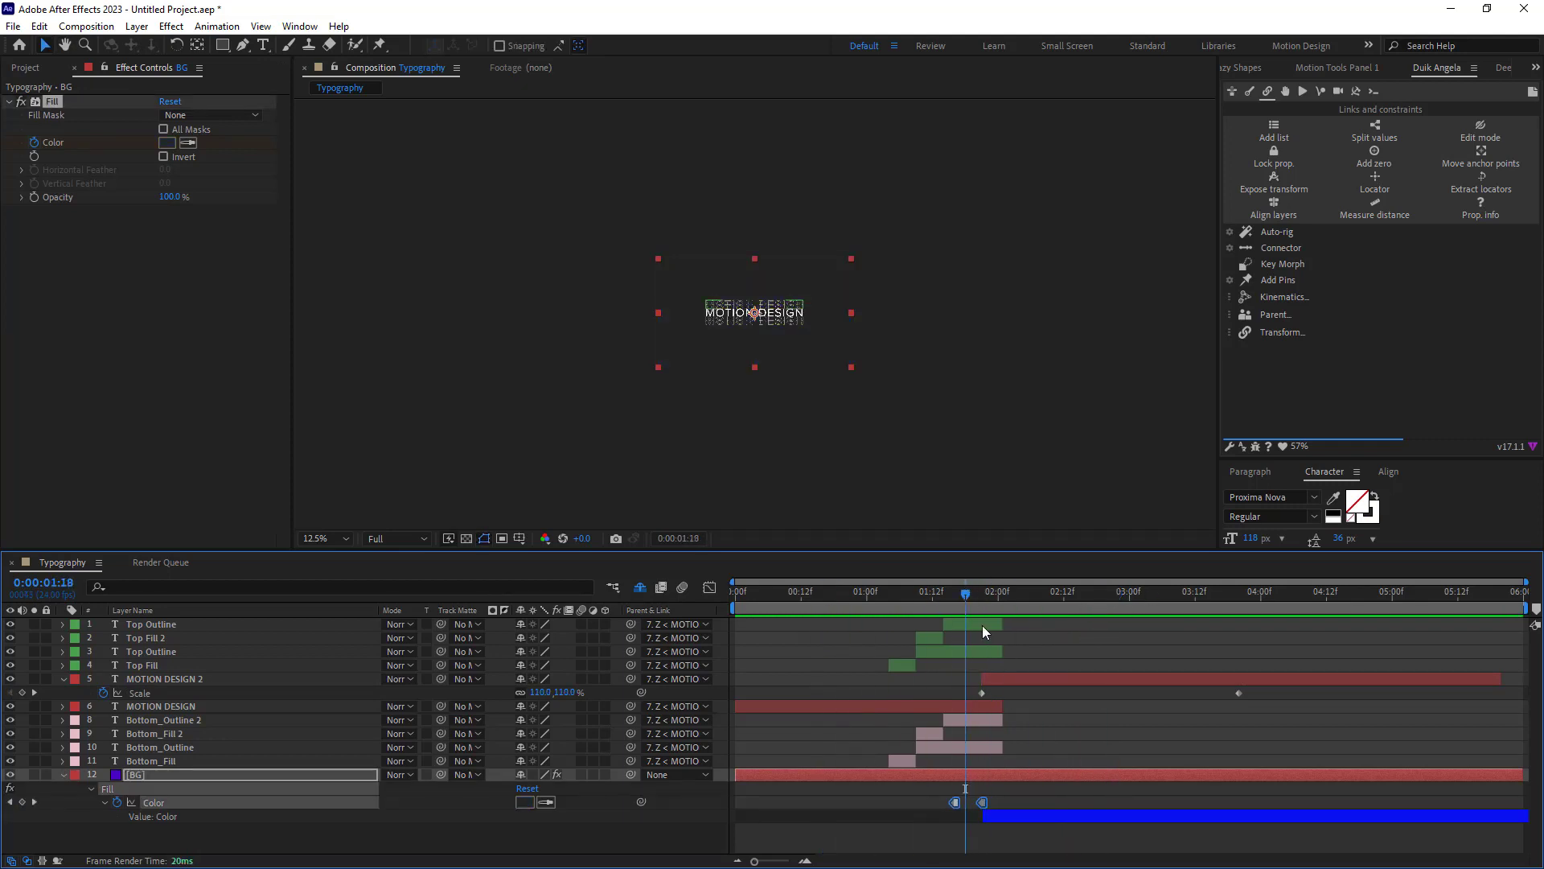
Step: Trim the two Top Outline and two Bottom_Outline copies to end at 1:18
{"action": "left_click", "coordinate": [982, 625]}
{"action": "left_click", "coordinate": [977, 652], "text": "ctrl"}
{"action": "left_click", "coordinate": [973, 720], "text": "ctrl"}
{"action": "left_click", "coordinate": [978, 747], "text": "ctrl"}
{"action": "key", "text": "alt+]"}
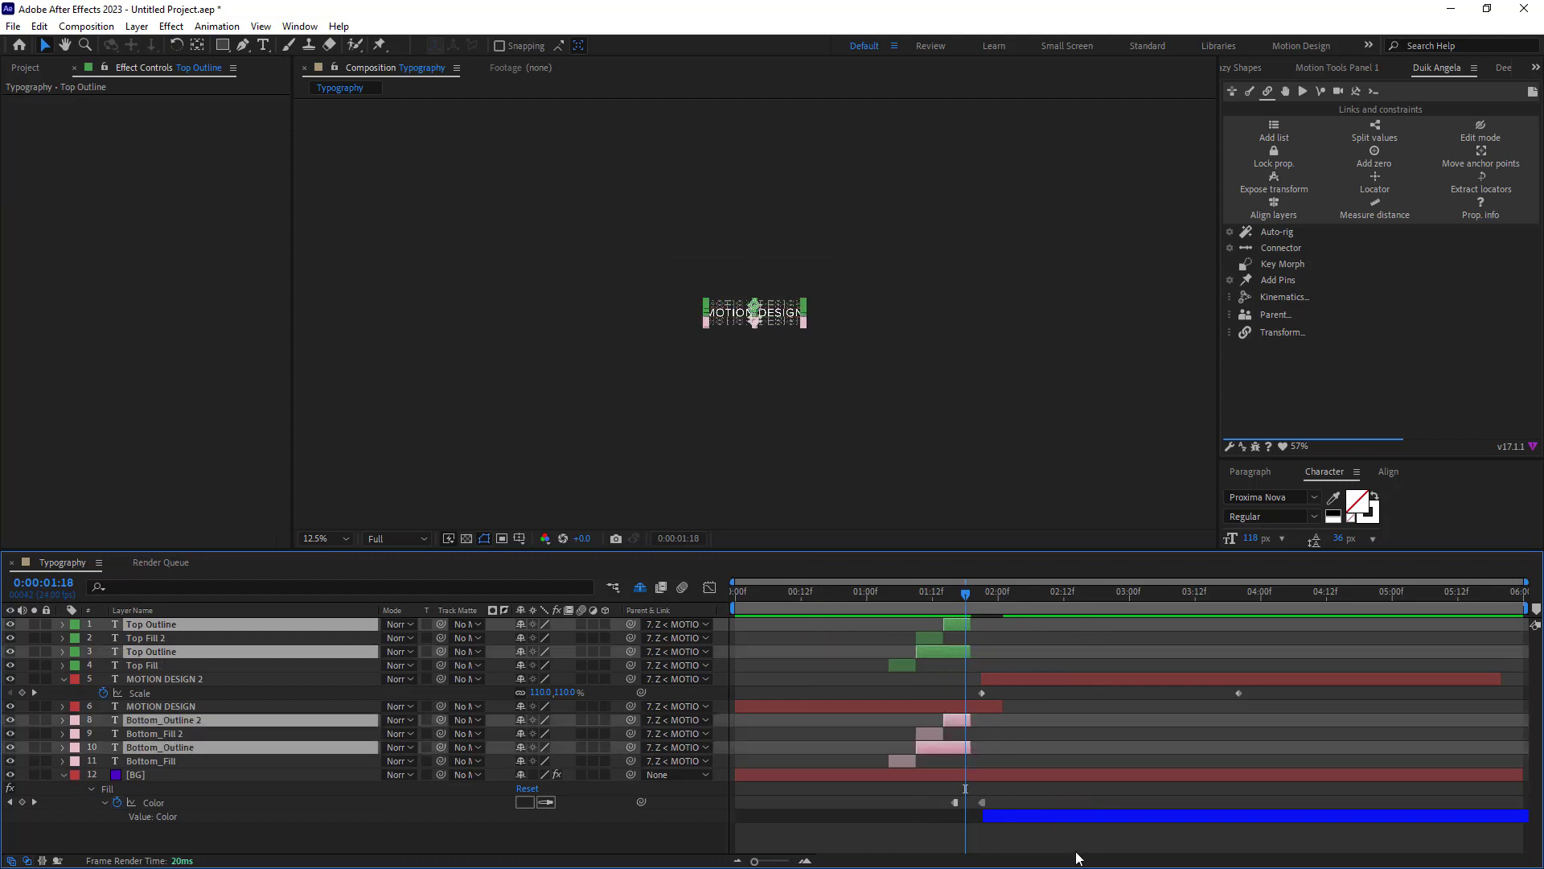
{"action": "left_click_drag", "start_coordinate": [967, 609], "coordinate": [904, 610]}
Step: End the original MOTION DESIGN layer at the 1:21 background cut
{"action": "left_click_drag", "start_coordinate": [1049, 616], "coordinate": [981, 615]}
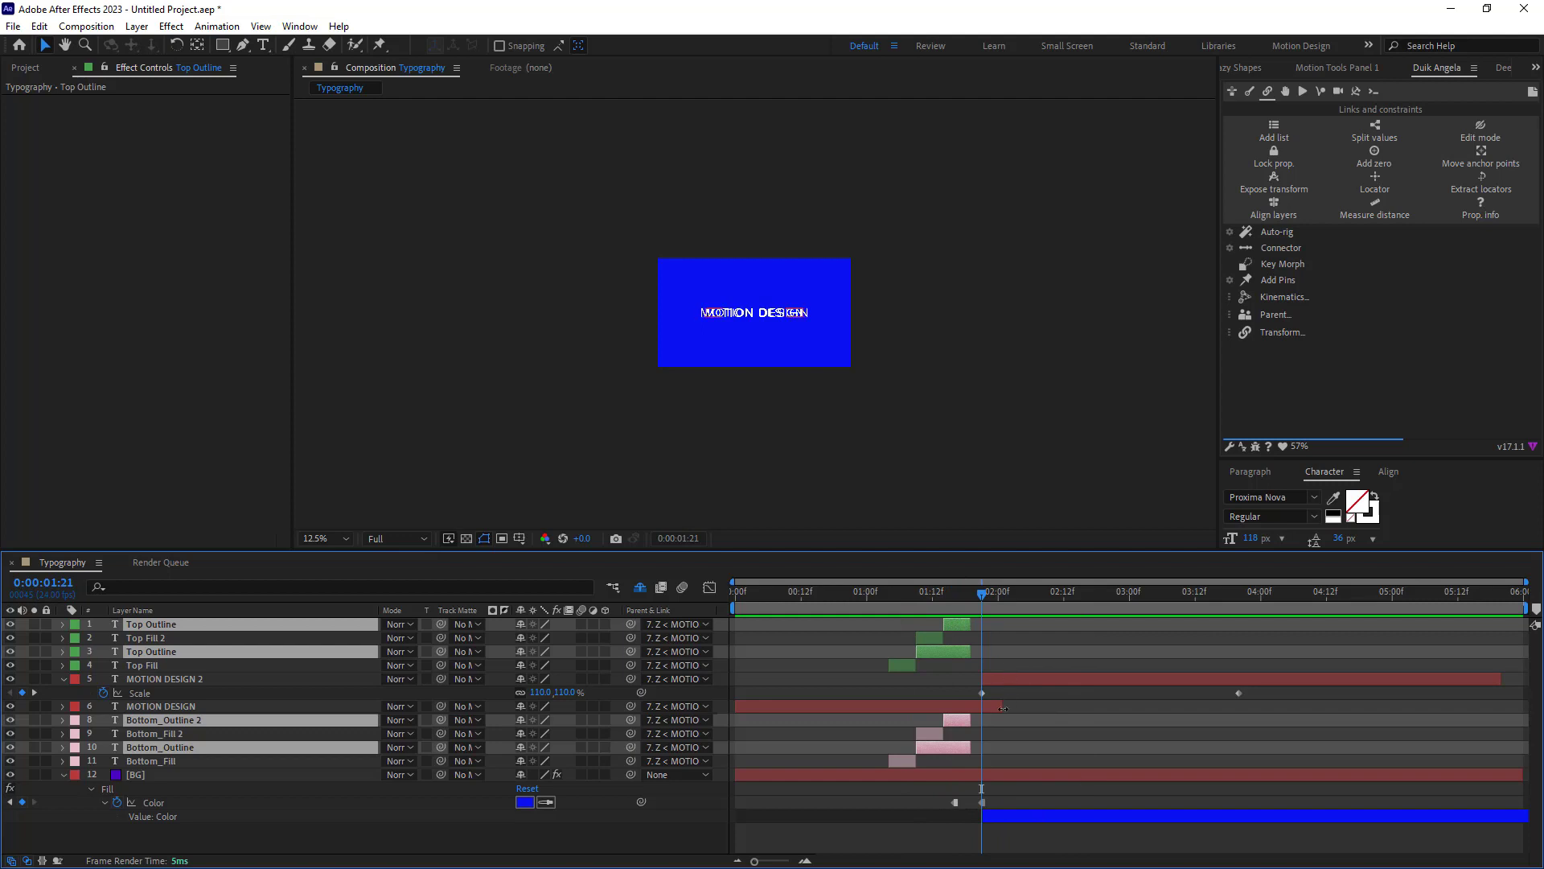
{"action": "left_click_drag", "start_coordinate": [1003, 707], "coordinate": [984, 707]}
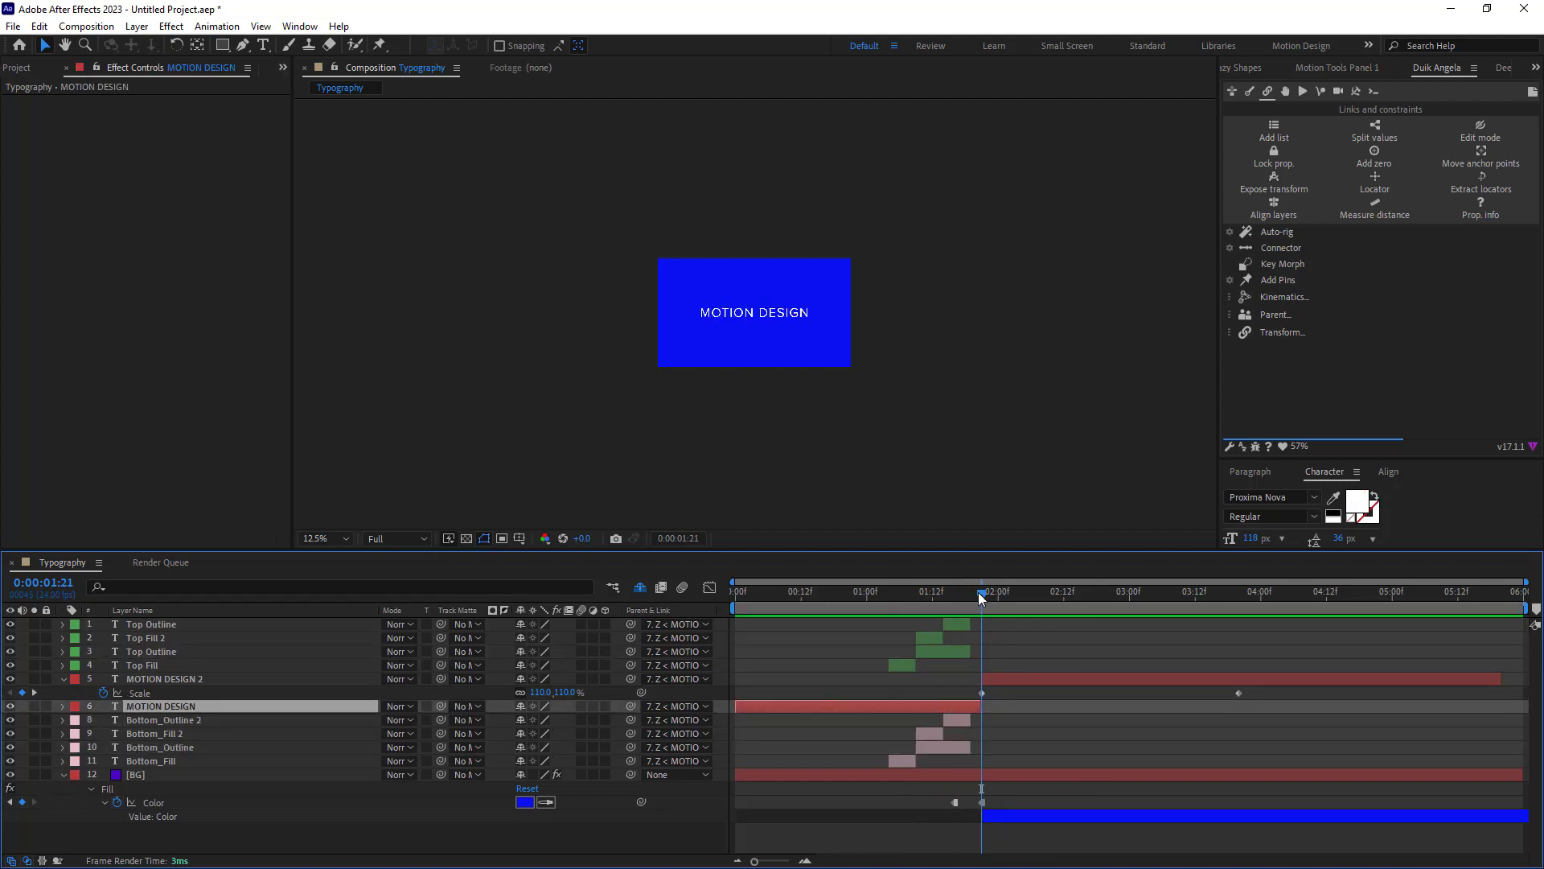
{"action": "left_click_drag", "start_coordinate": [978, 592], "coordinate": [804, 579]}
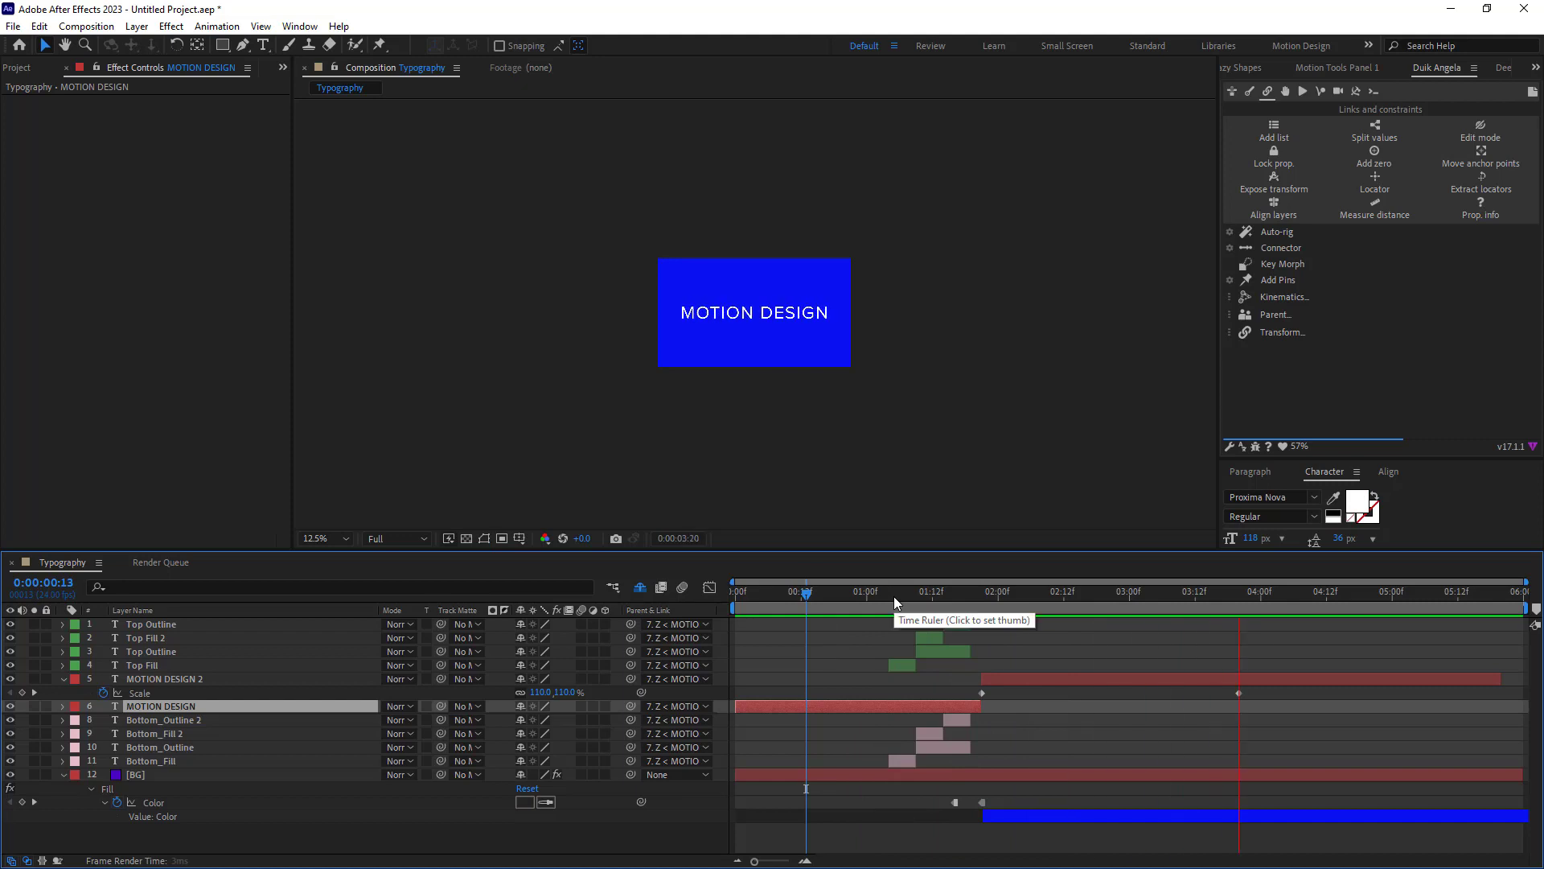
{"action": "key", "text": "space"}
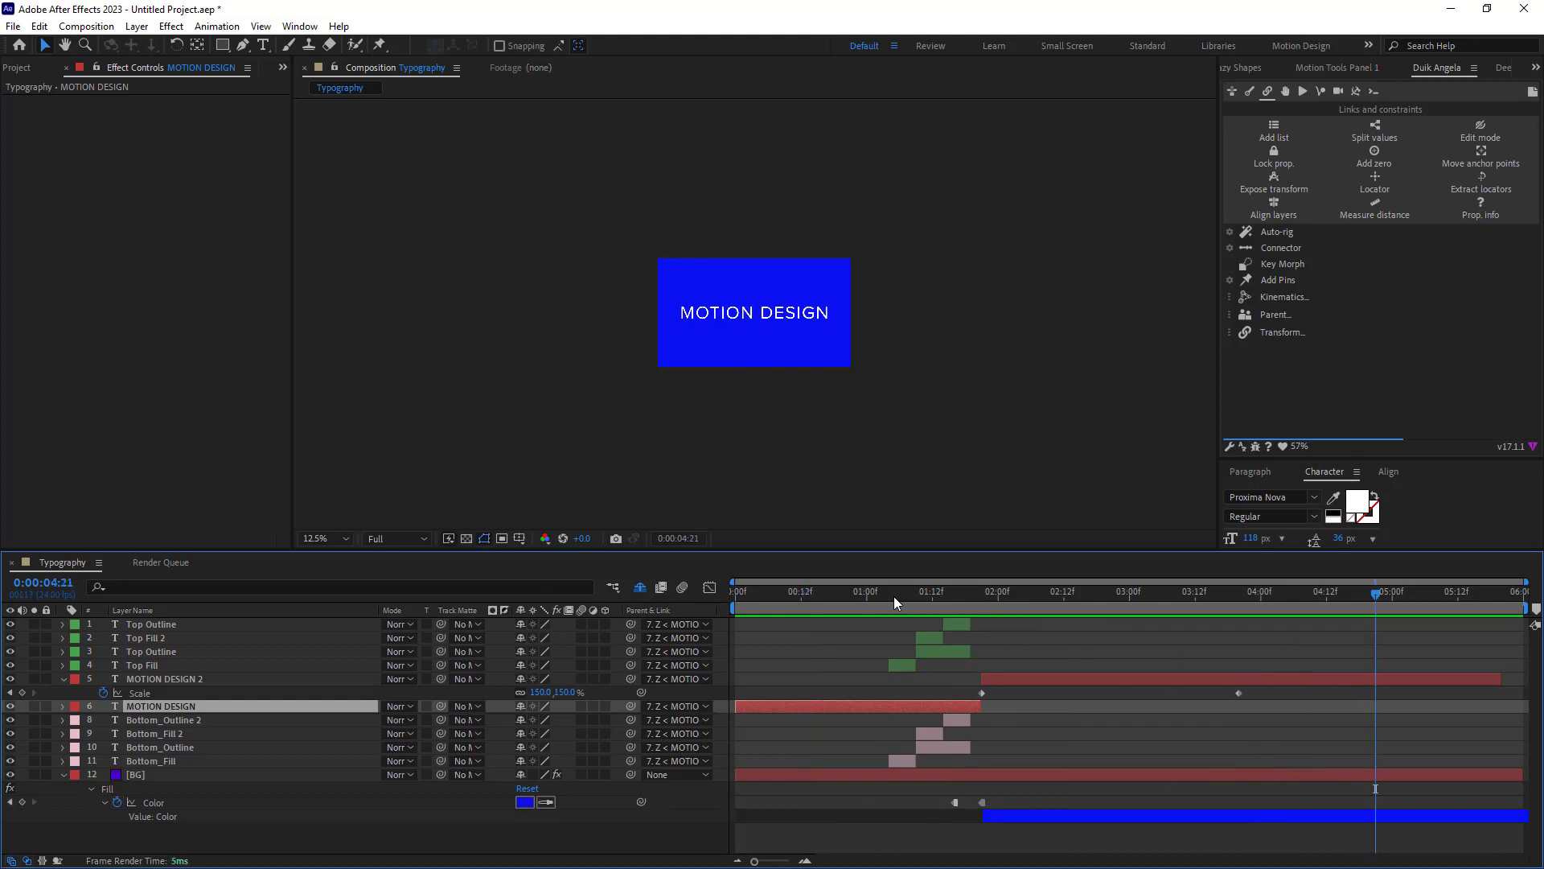